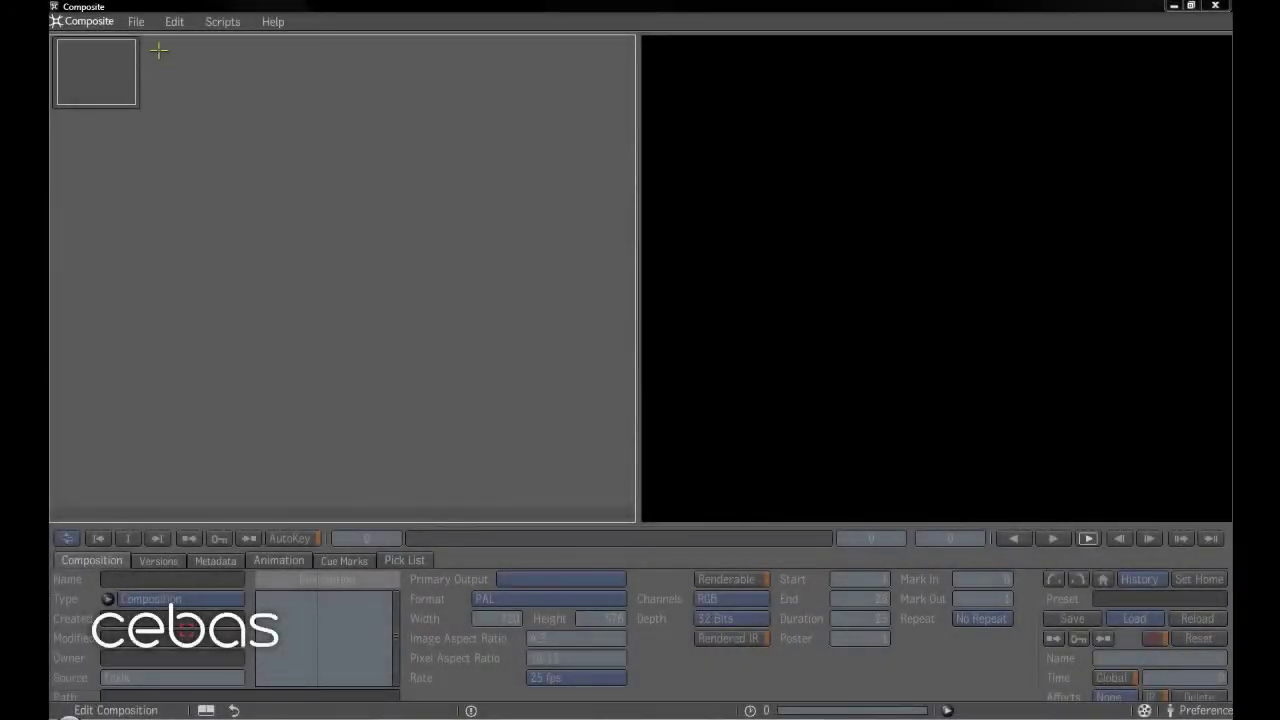
Create the composition "Composition (4)" on drive E: and place its Output node toward the right of the schematic.
click(137, 22)
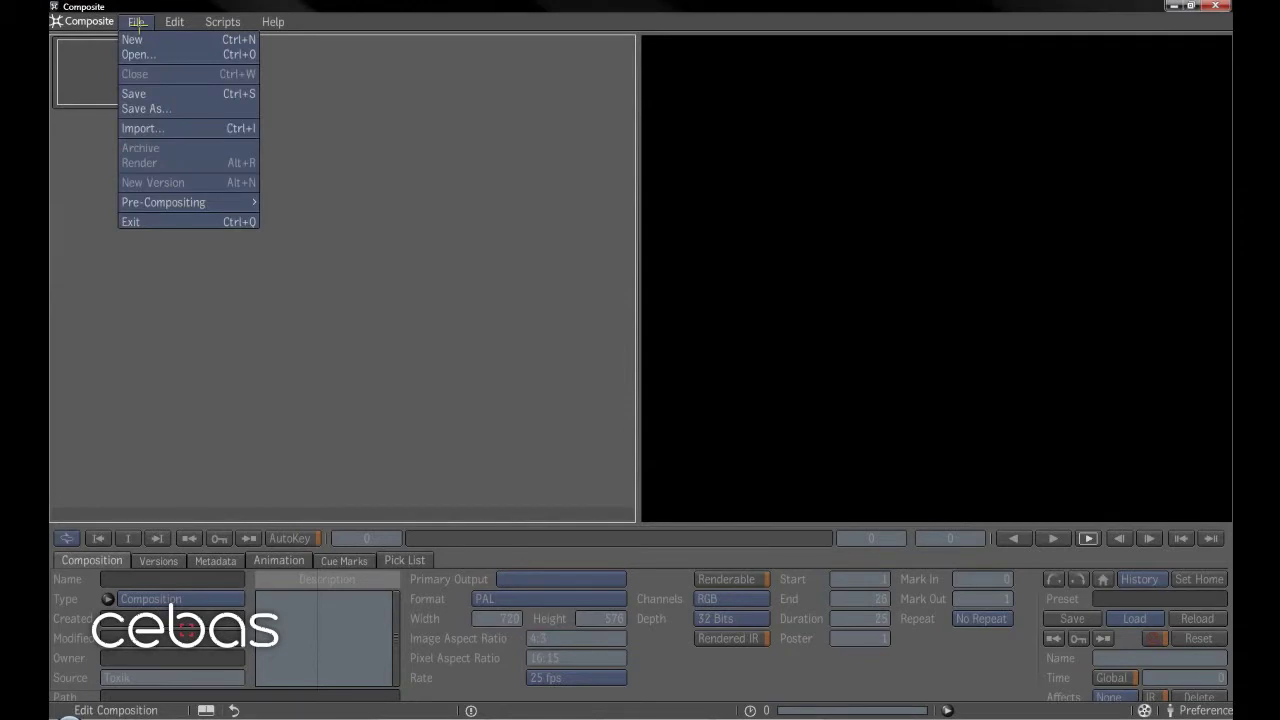
click(135, 40)
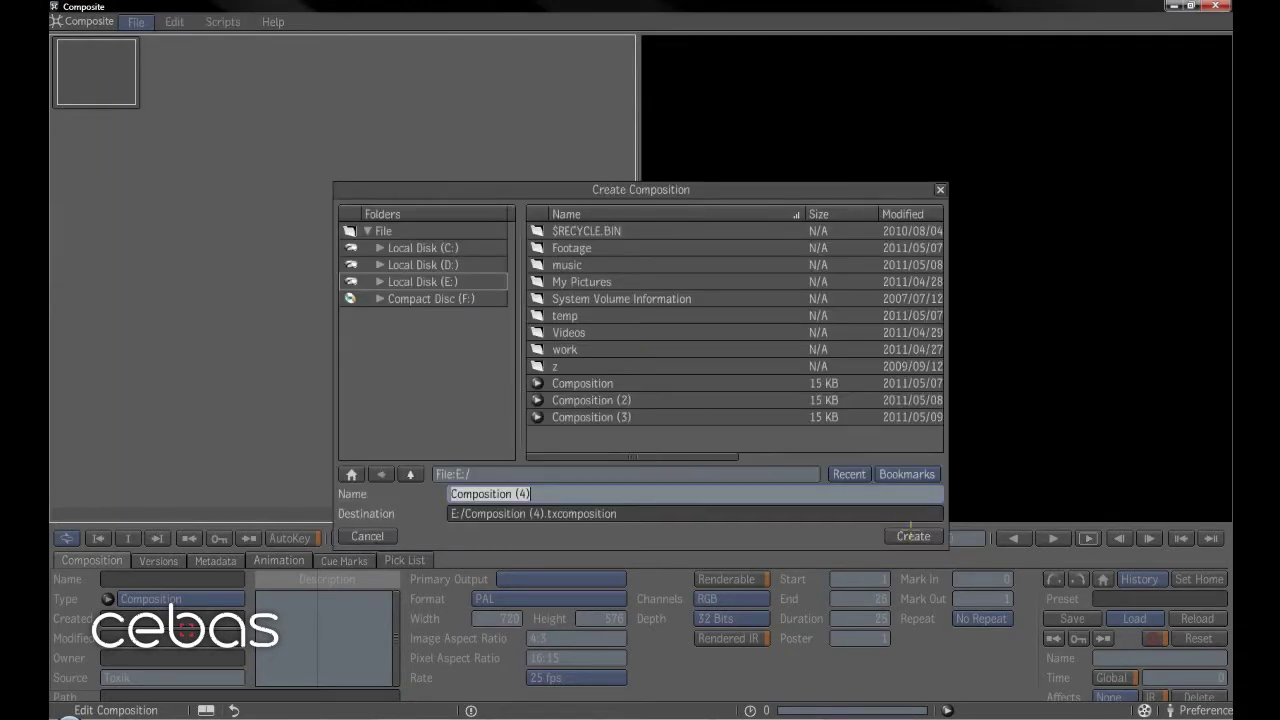
click(911, 534)
drag(350, 279, 529, 276)
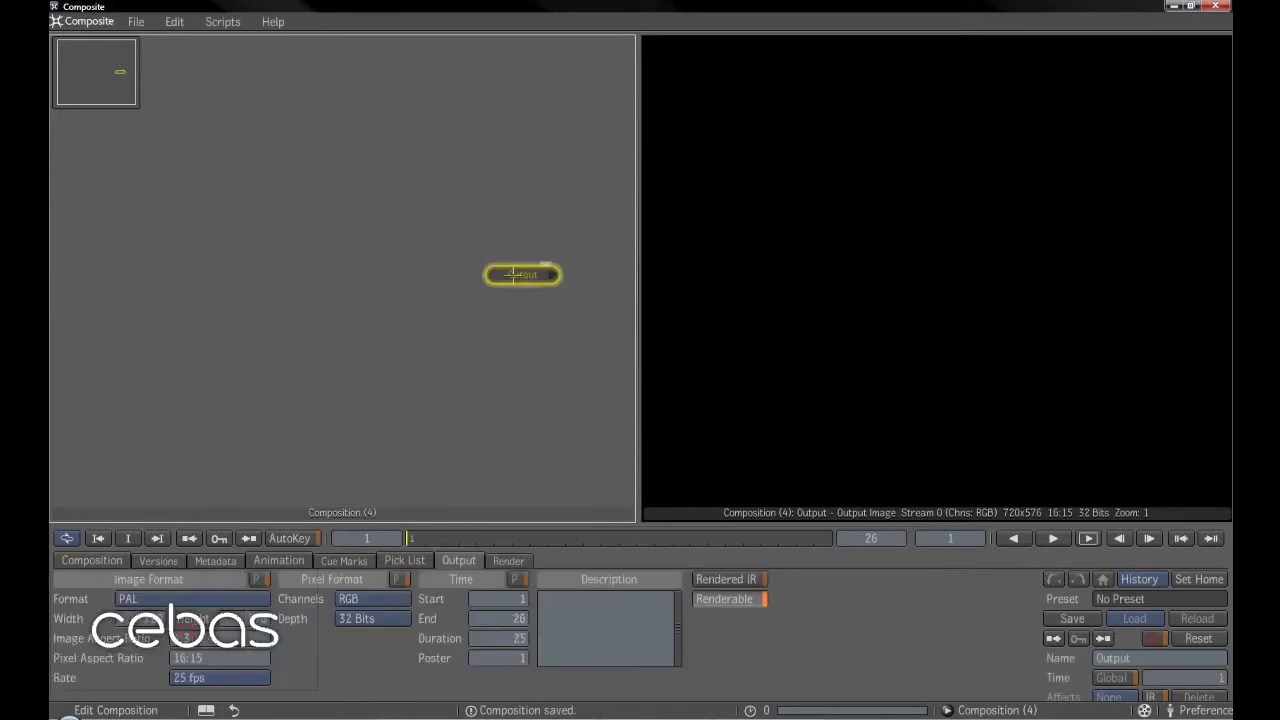
Start an import and browse to work/cebas training material/Interior Scene Setup/renderoutput/Cam Fly/test floor on drive E:.
click(137, 22)
click(143, 128)
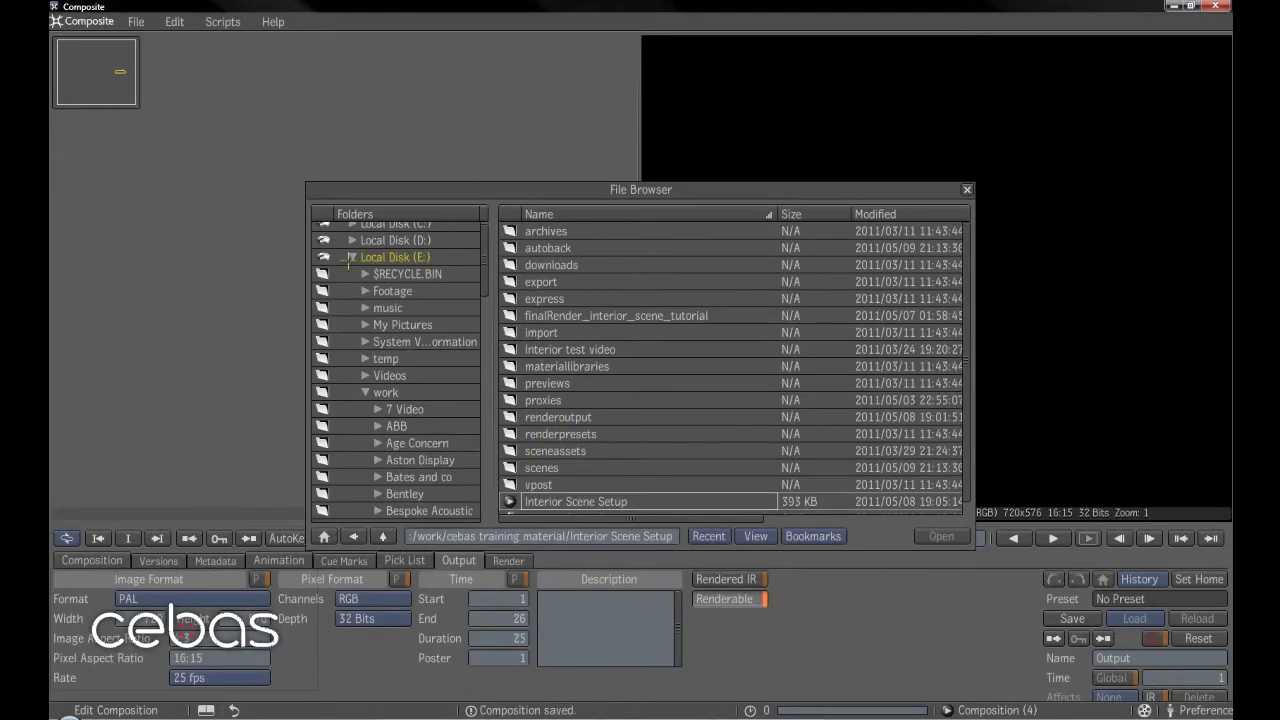
click(386, 394)
double_click(583, 383)
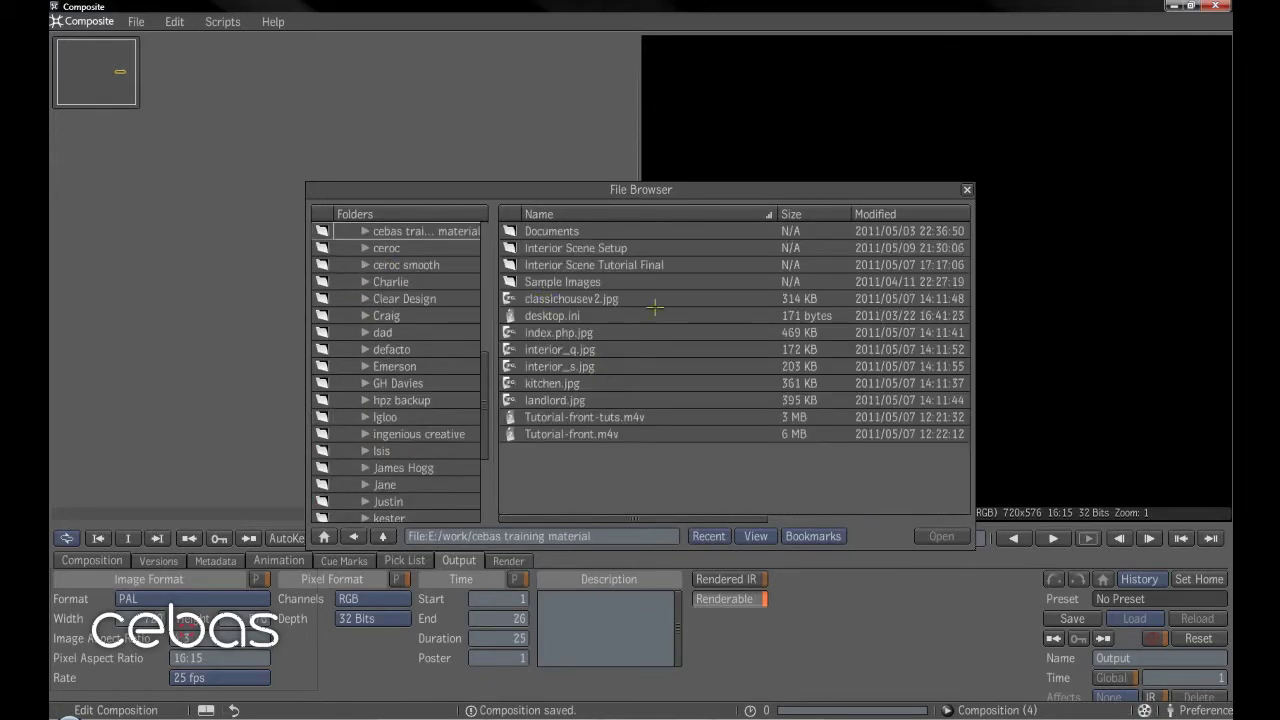
double_click(558, 249)
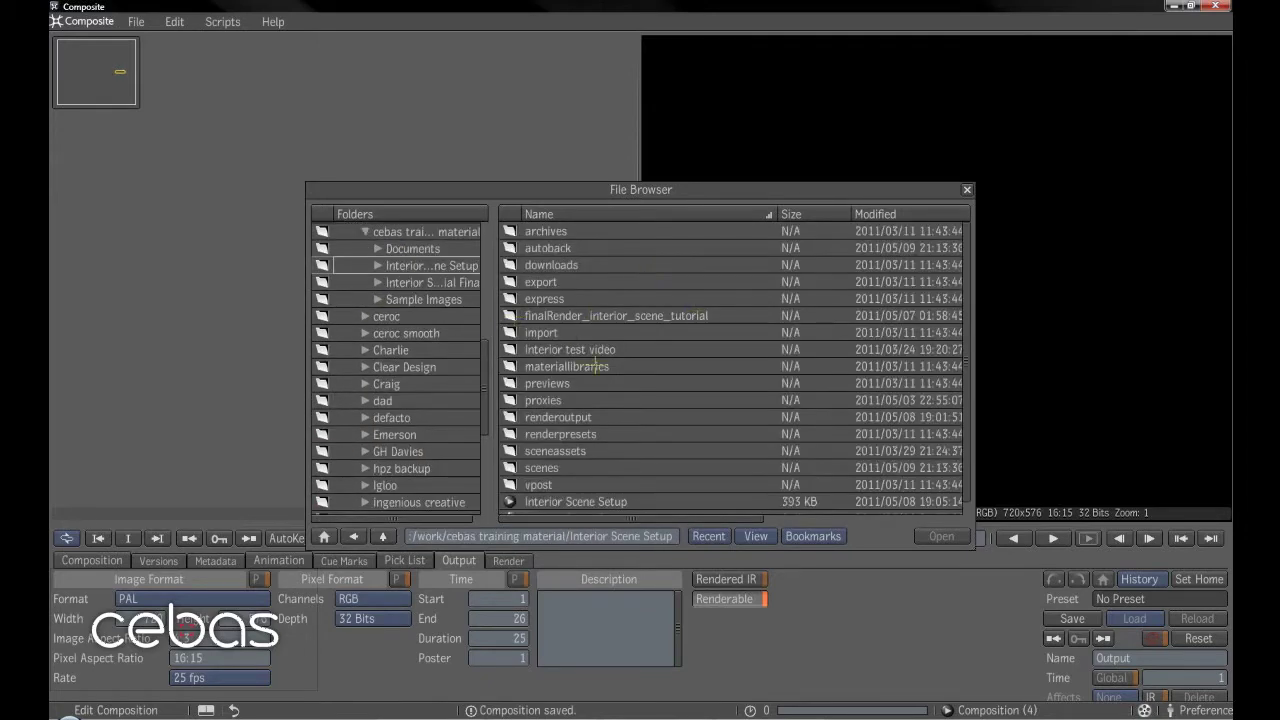
double_click(561, 416)
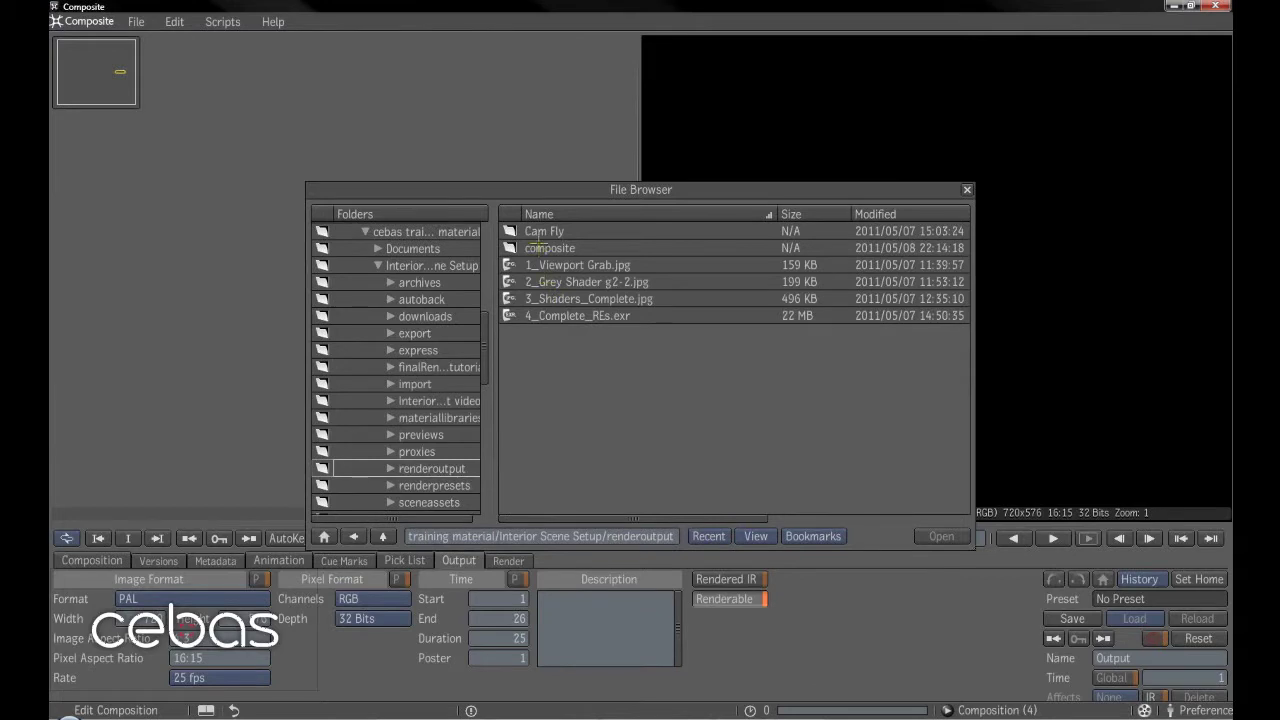
double_click(527, 231)
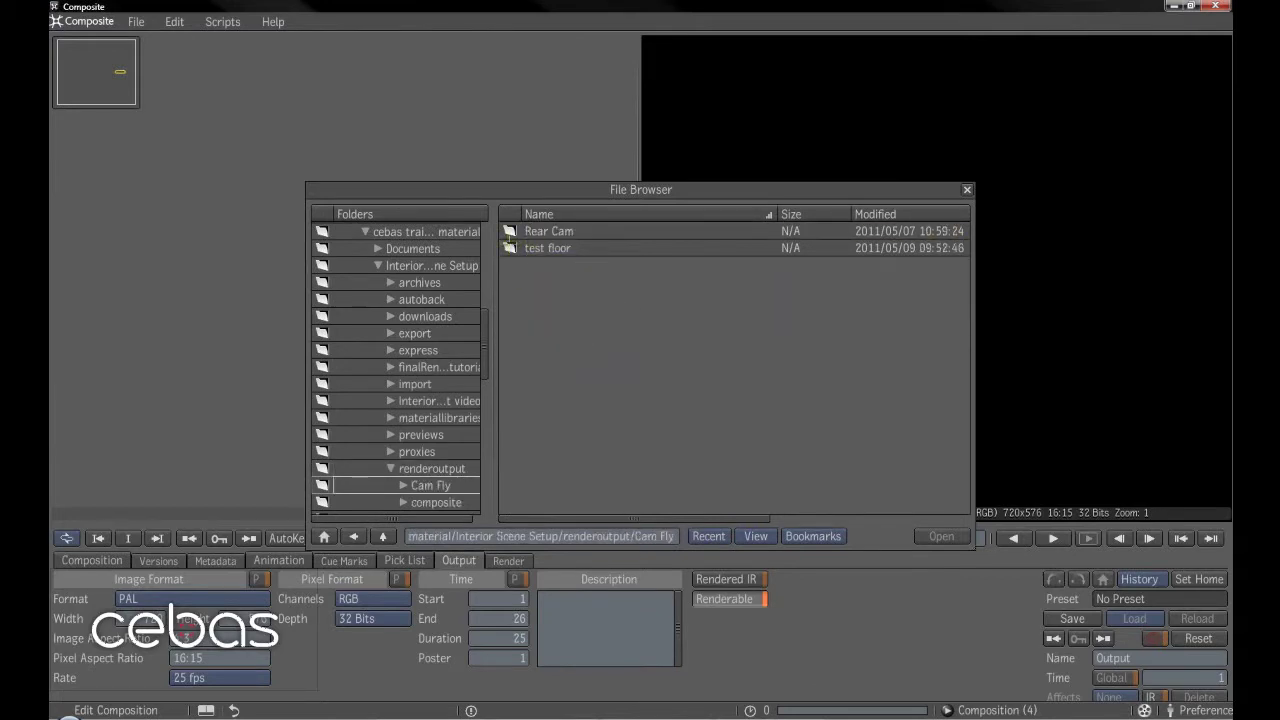
double_click(548, 248)
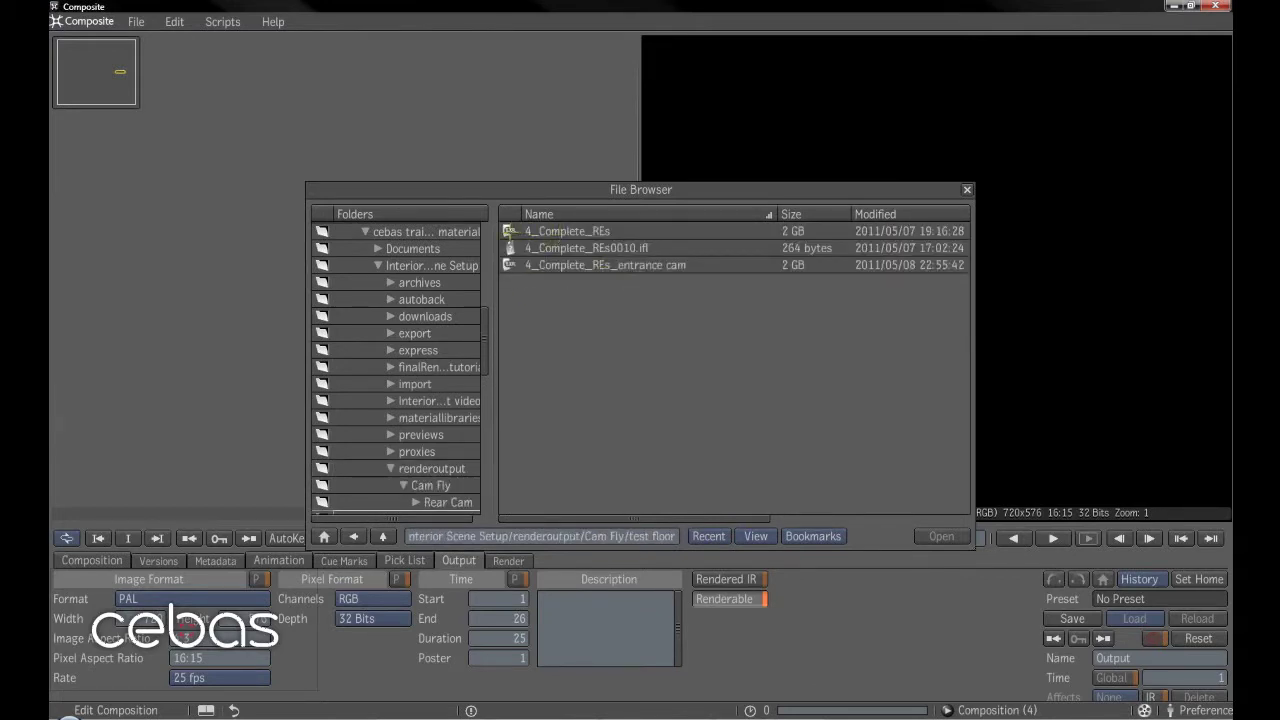
Import the 4_Complete_REs sequence with all its channels and place its node well left of the Output node.
click(531, 231)
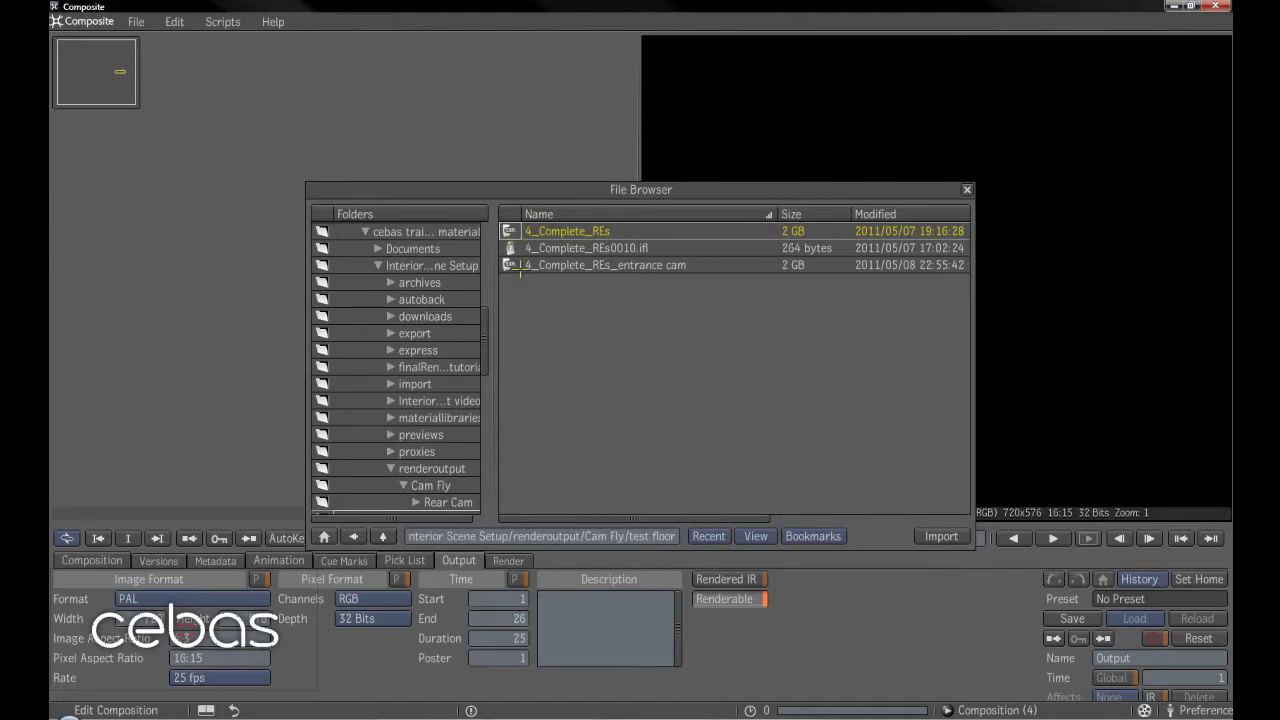
right_click(509, 225)
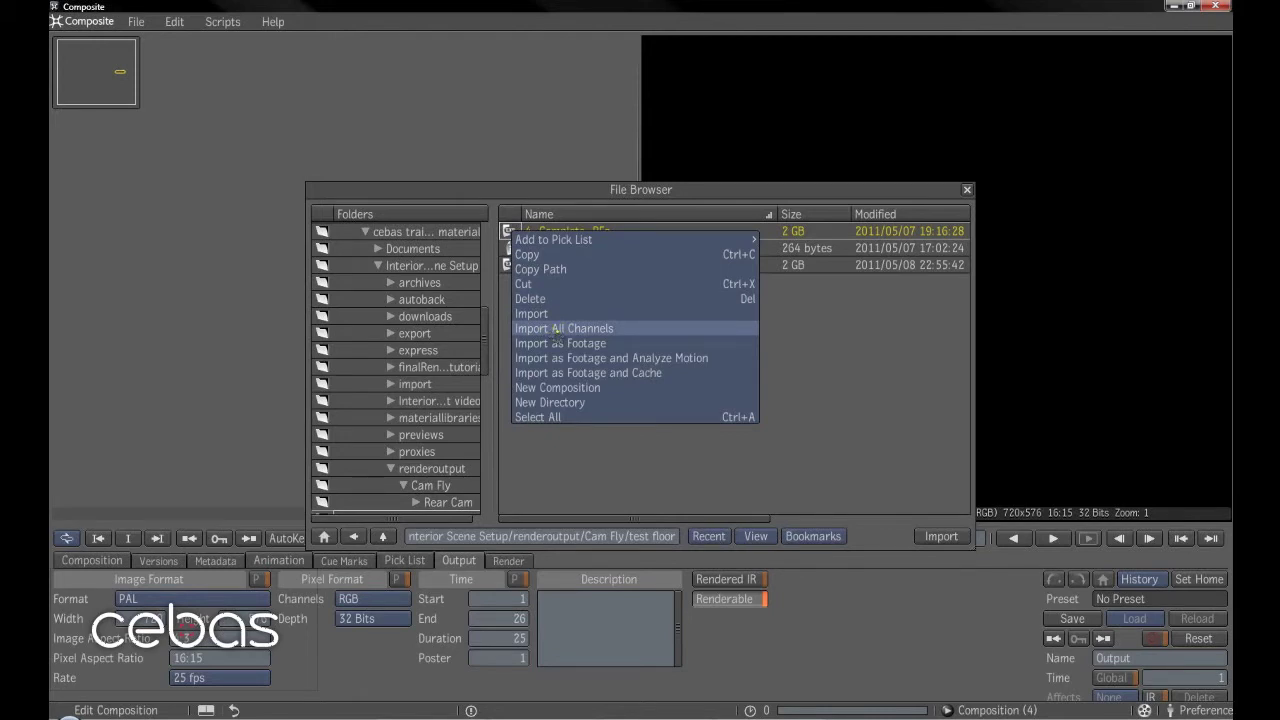
click(557, 330)
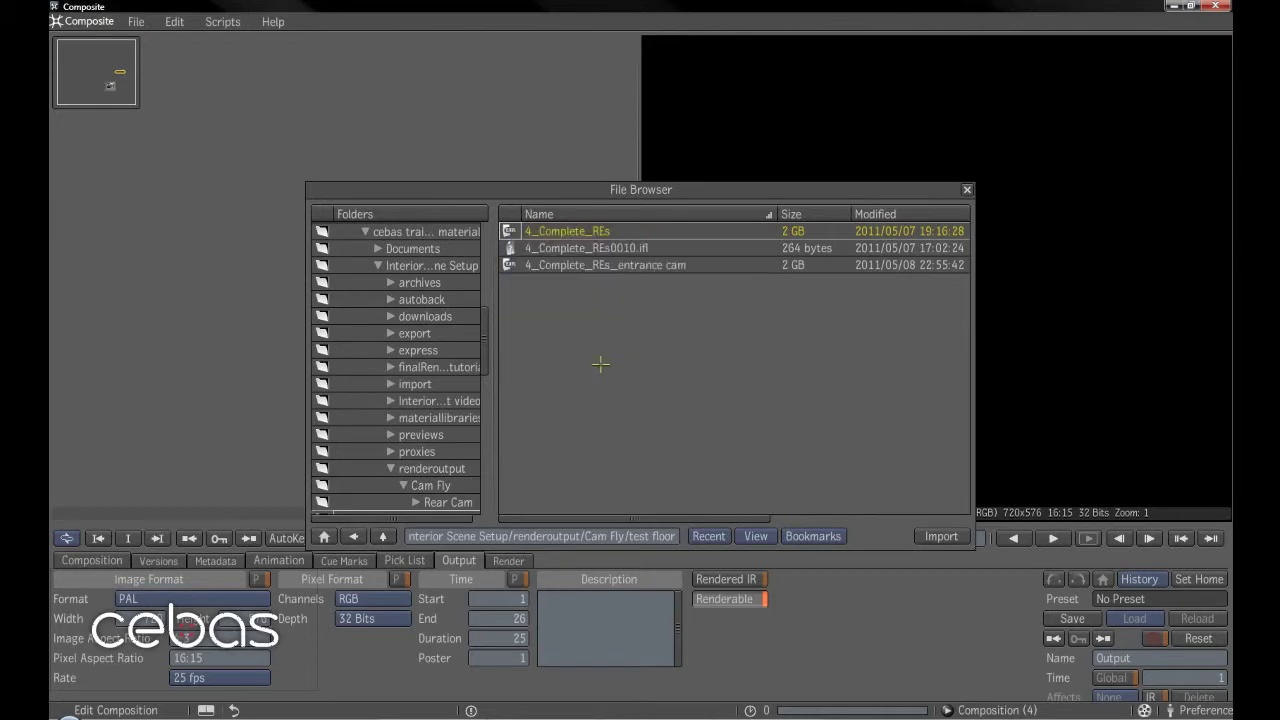
click(966, 189)
drag(444, 377, 177, 271)
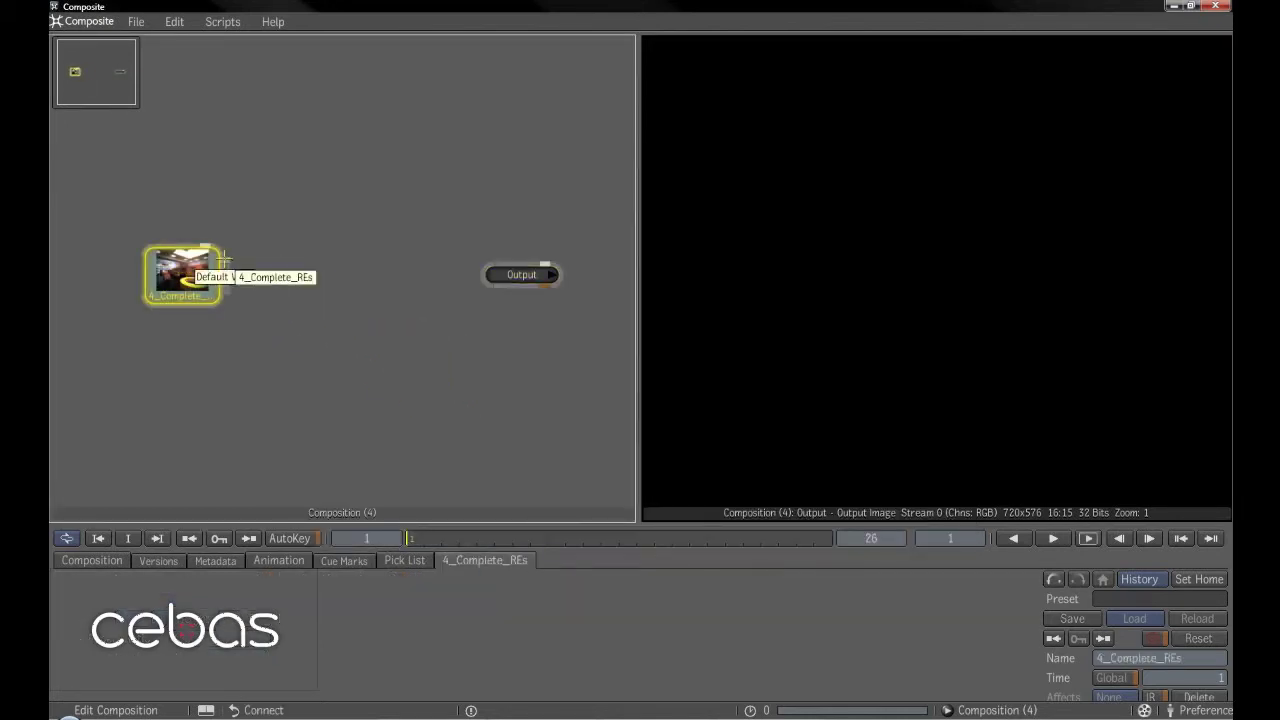
mouse_move(226, 264)
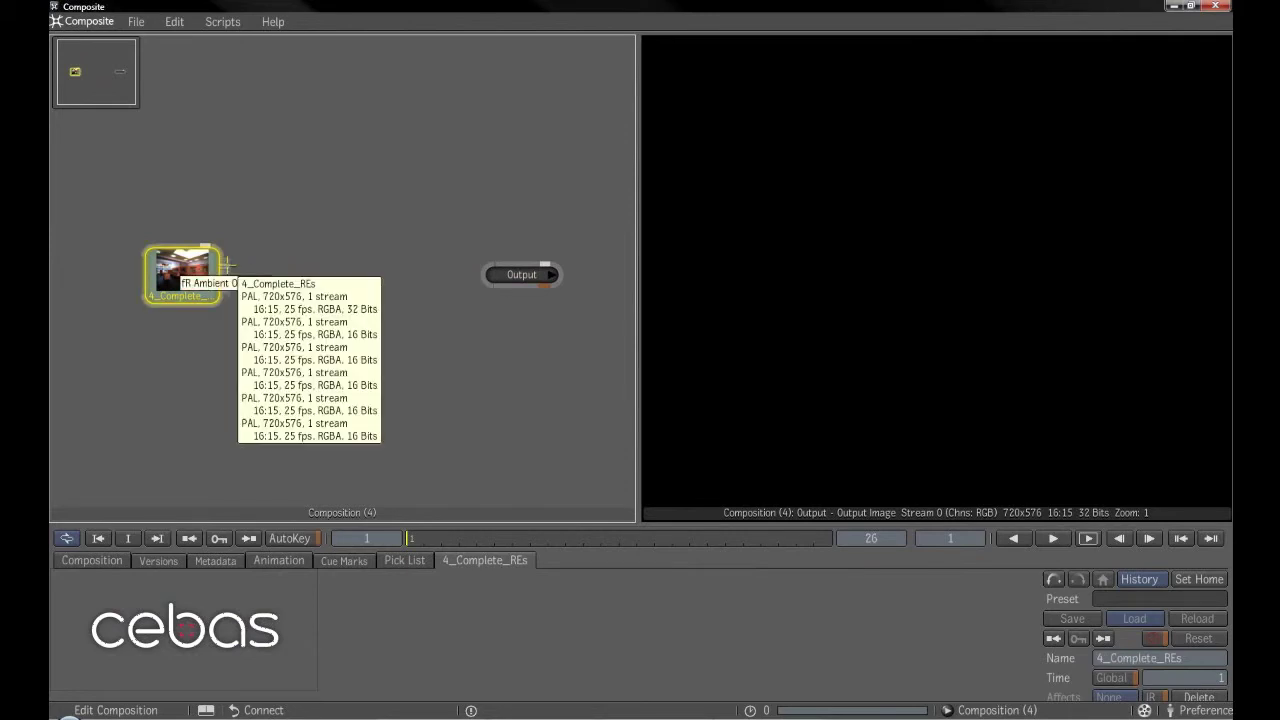
Set the composition's duration to 100 frames.
click(100, 559)
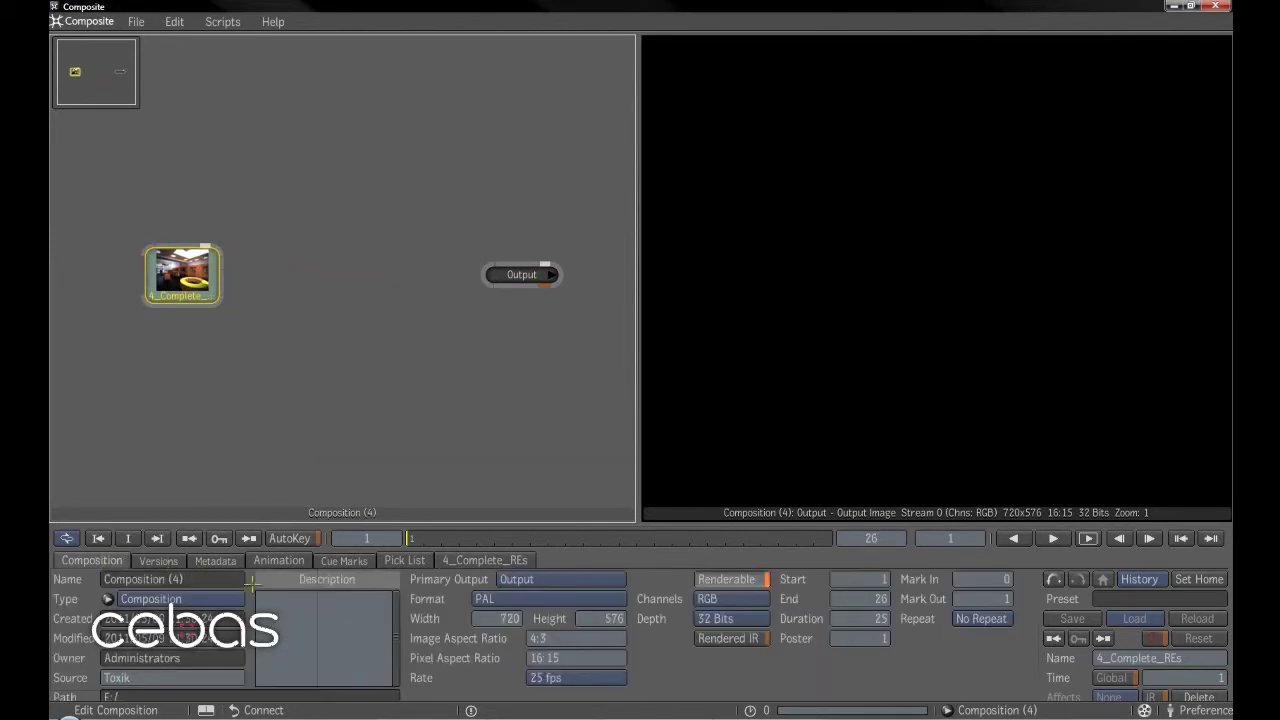
click(882, 598)
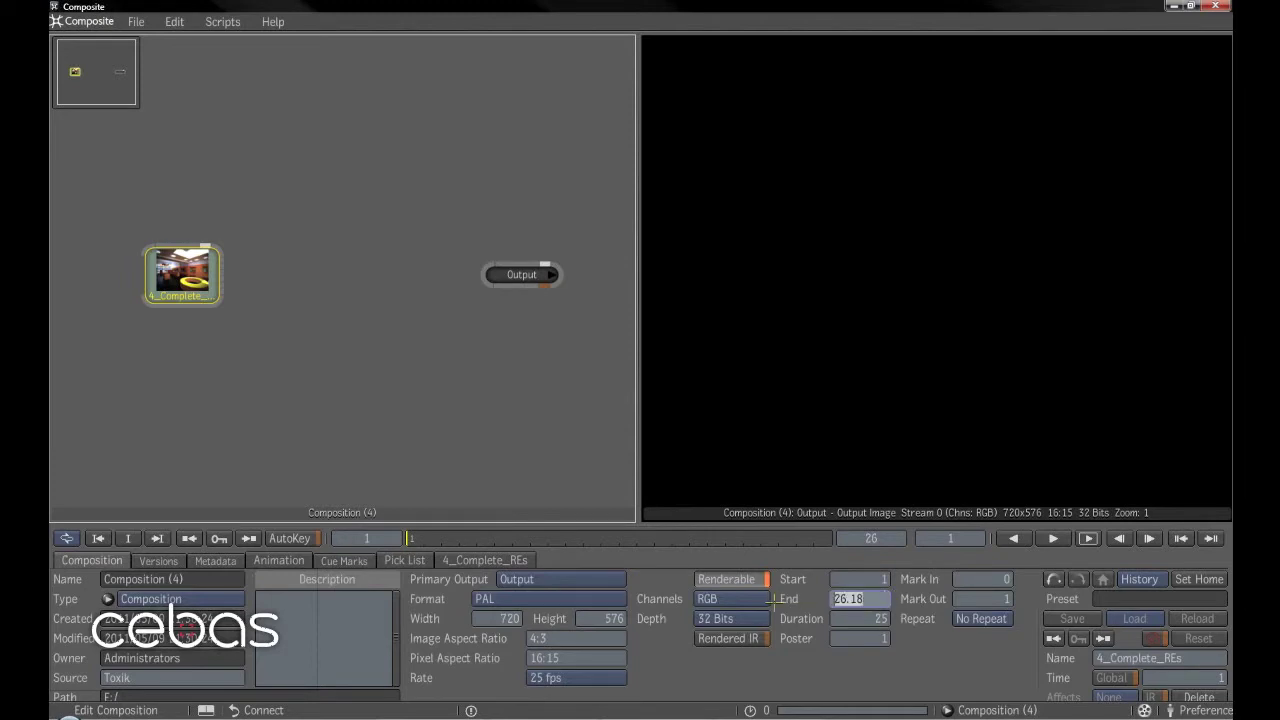
click(873, 618)
text(100)
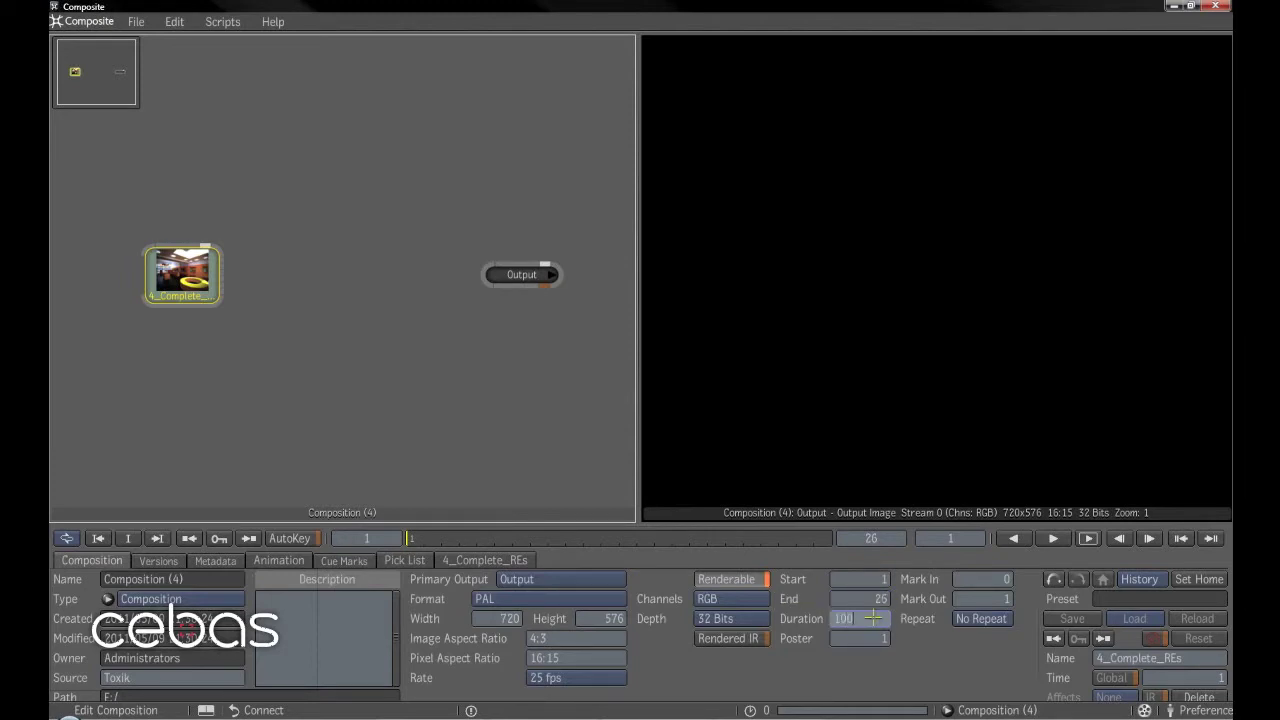
key(Return)
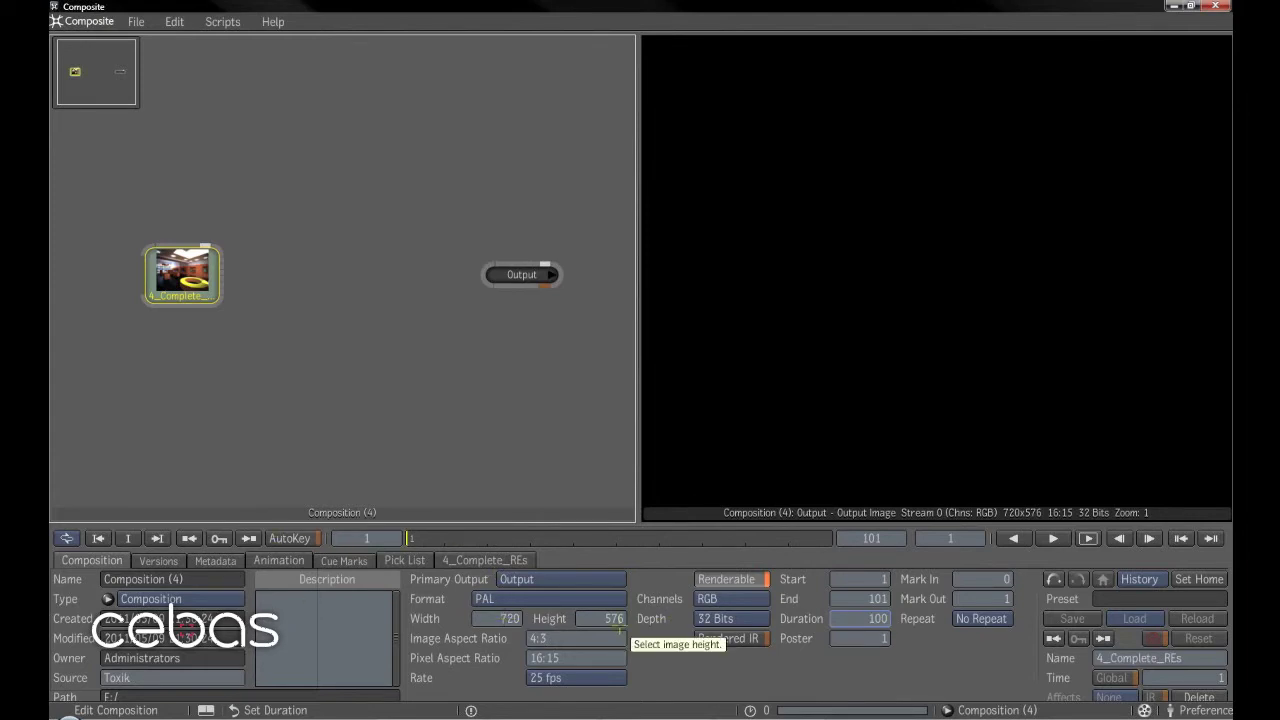
Review the composition's versions, metadata and player display options, shifting the Output node slightly.
click(178, 559)
click(214, 561)
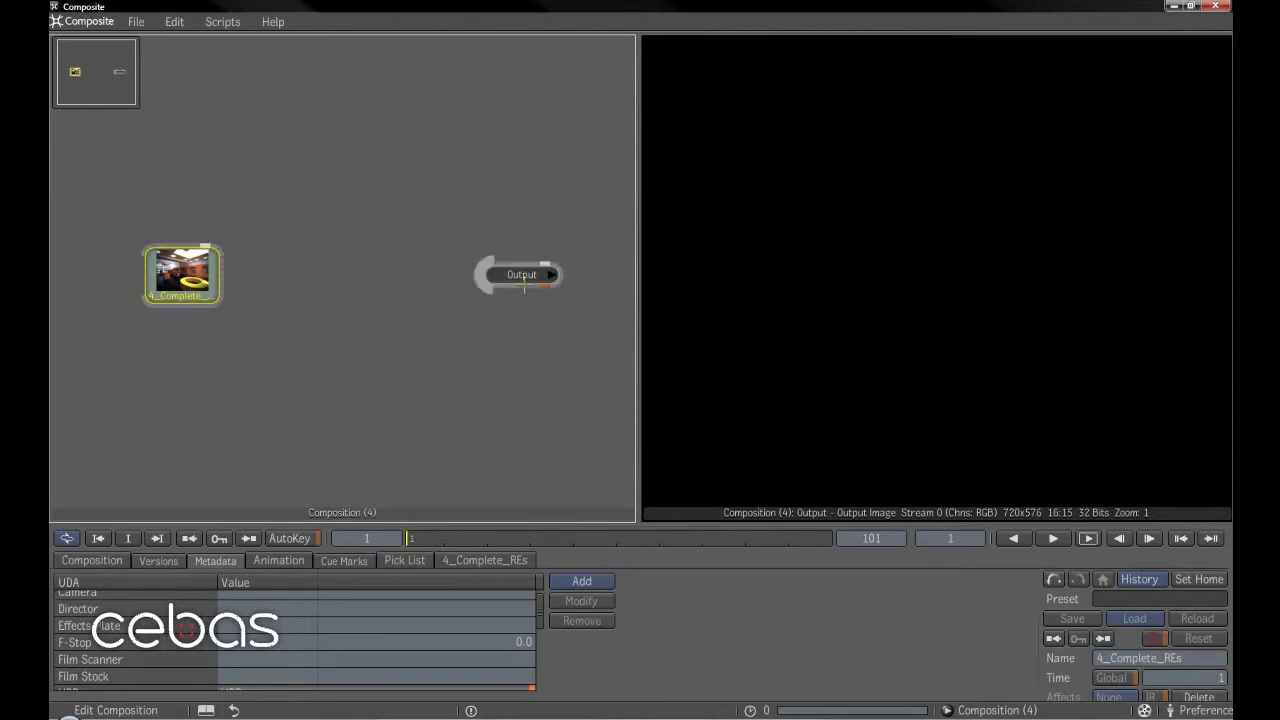
drag(520, 274, 571, 293)
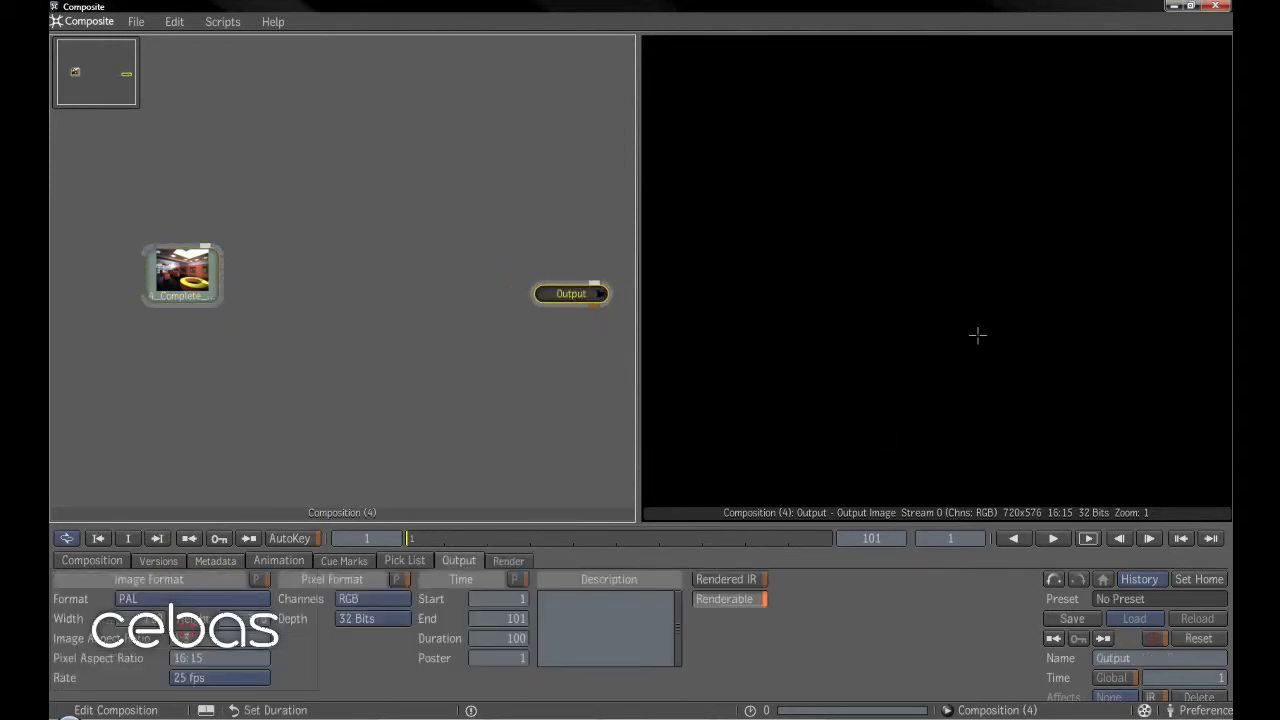
click(977, 400)
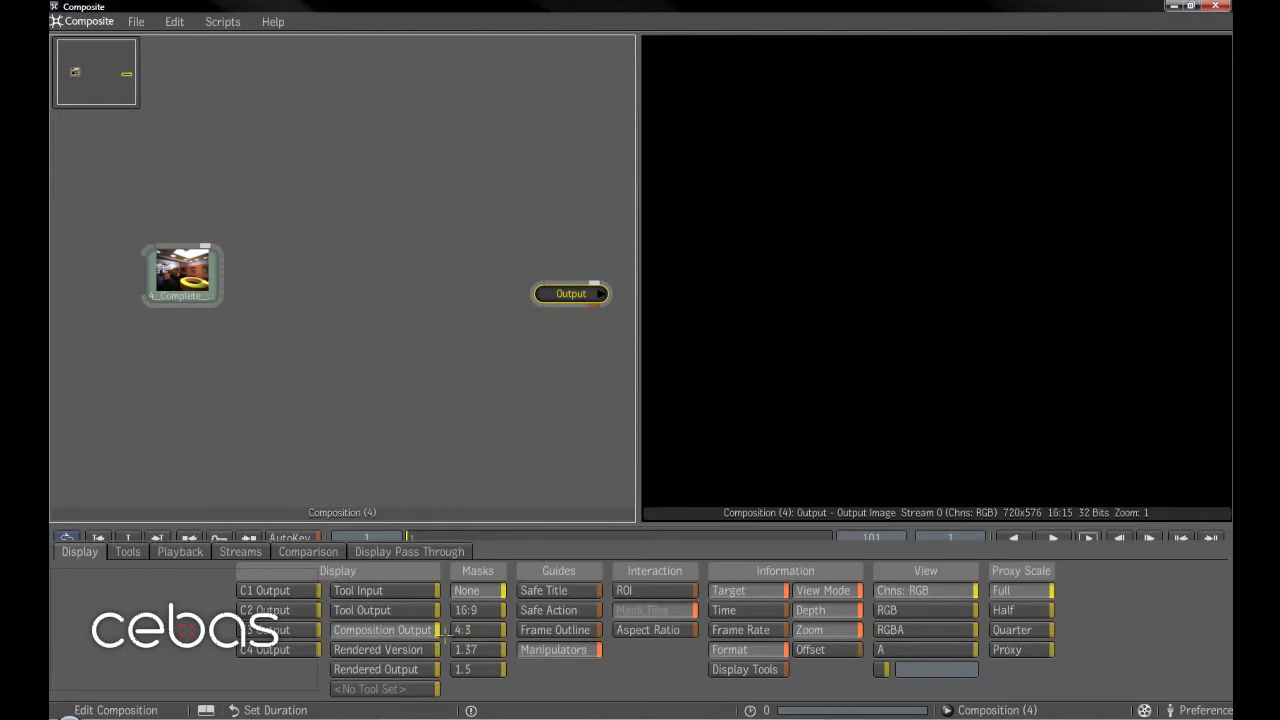
drag(565, 303, 541, 281)
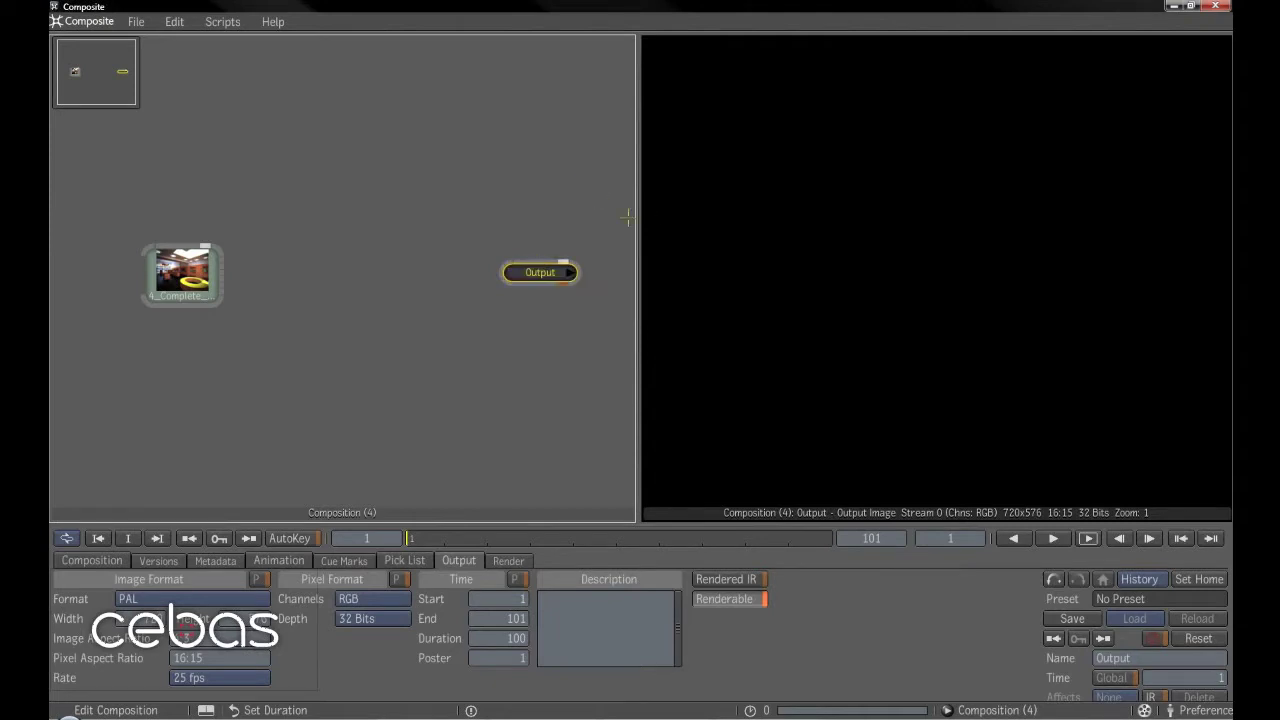
click(98, 560)
Switch to the four-view layout and add a Player to the empty view above the existing player.
click(205, 708)
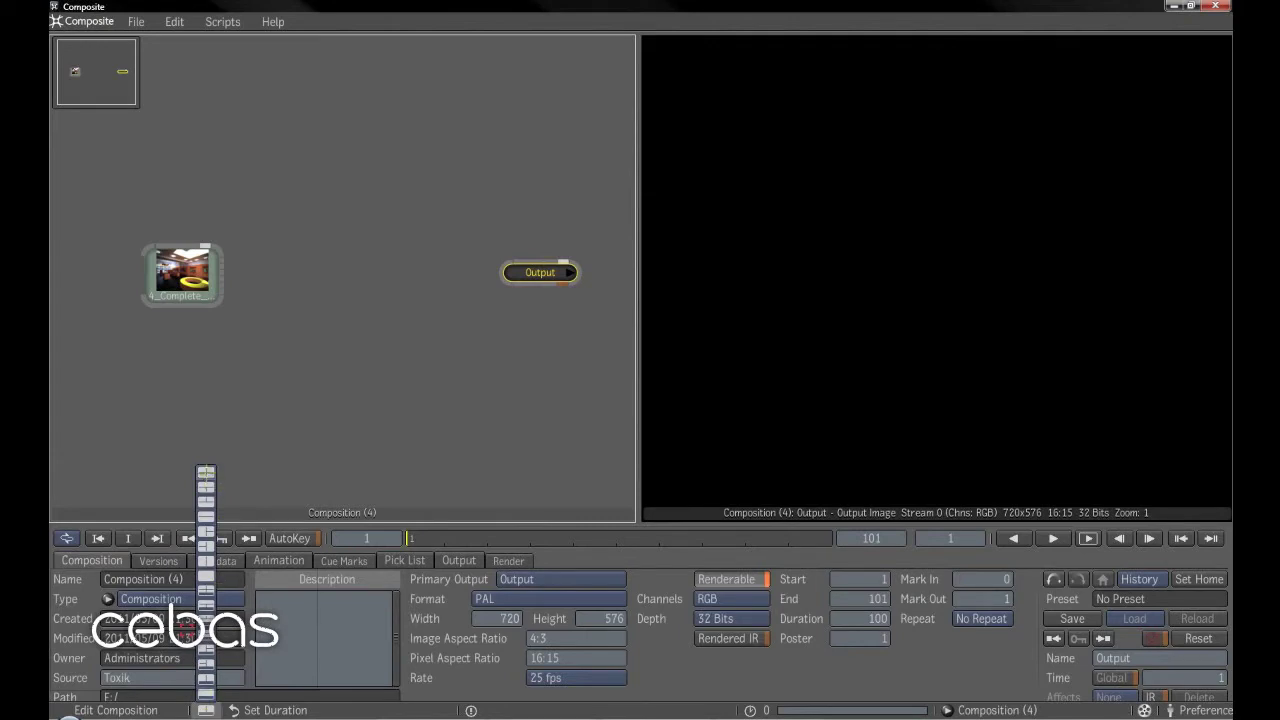
click(206, 471)
middle_click(873, 212)
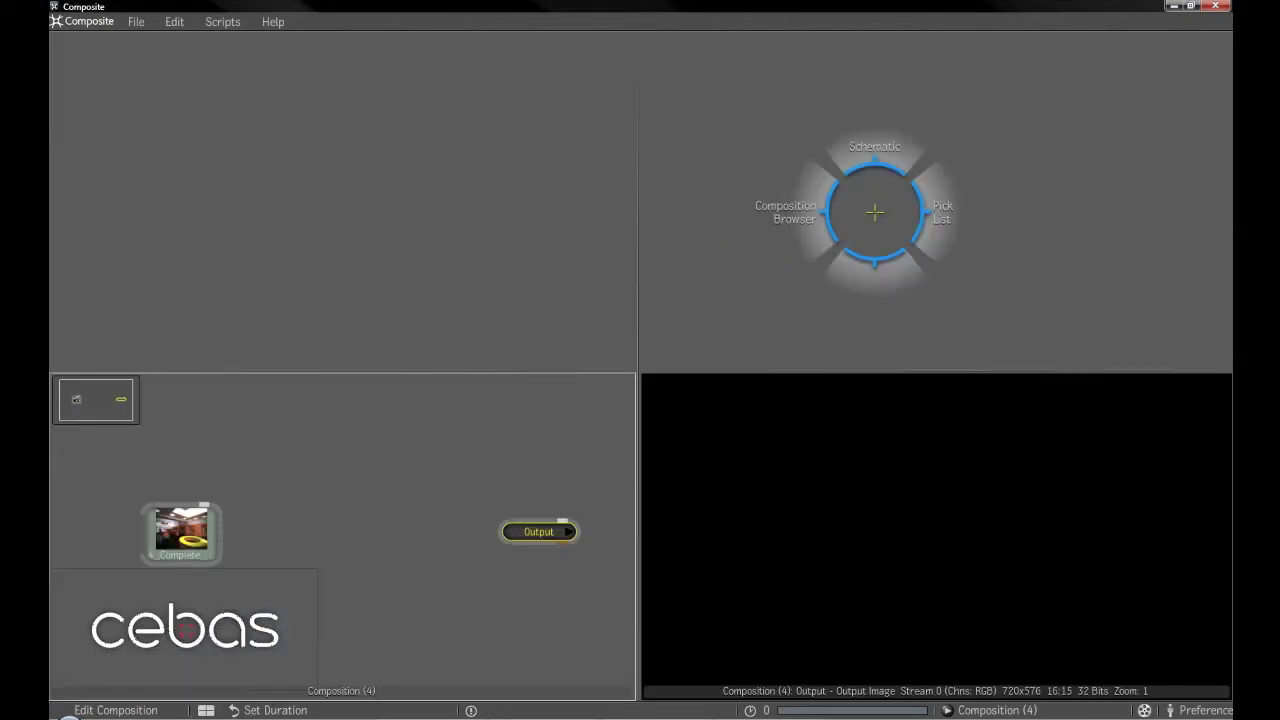
mouse_move(949, 217)
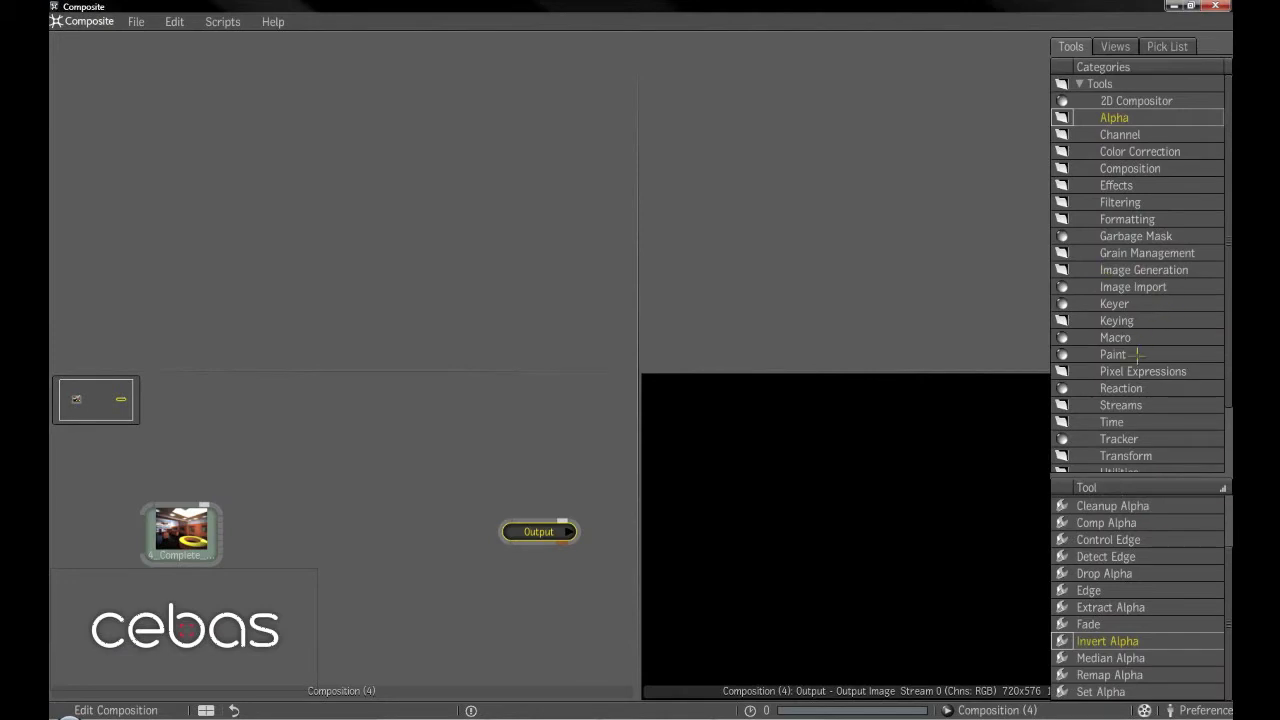
scroll(1136, 287, down, 3)
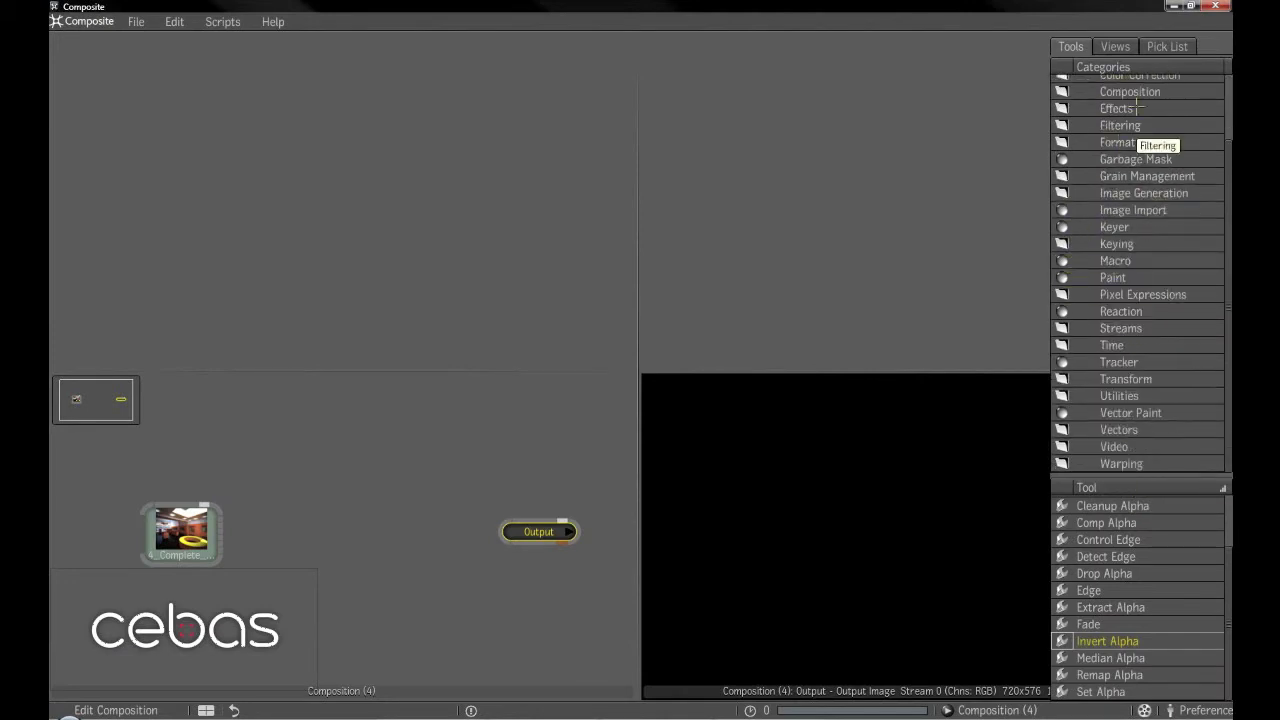
click(1115, 46)
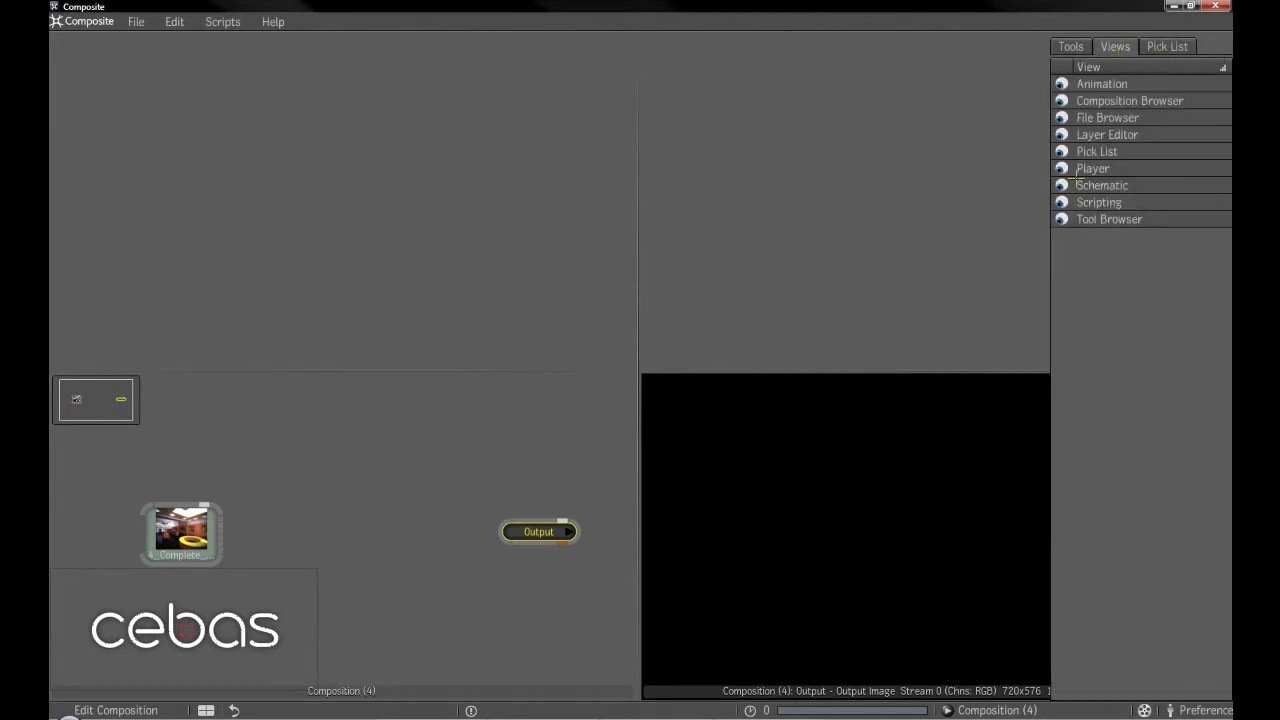
drag(1062, 168, 912, 186)
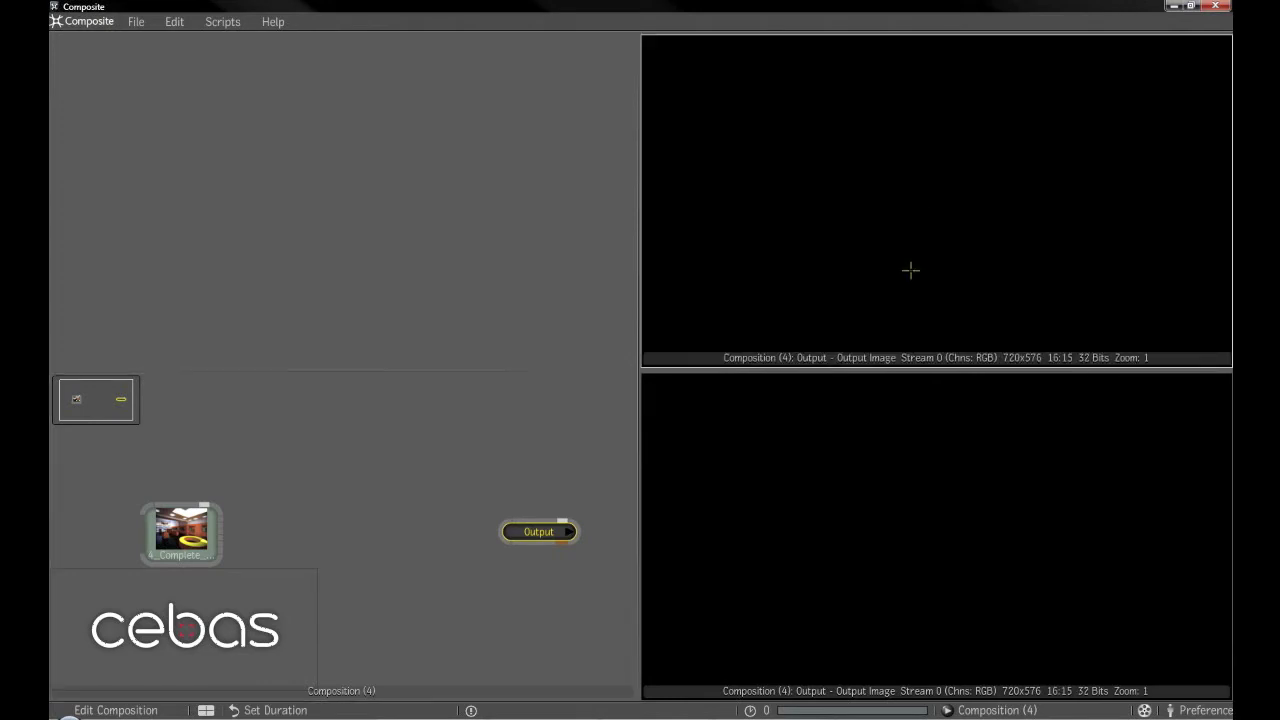
Compare the display output modes of the upper and lower players in the four-view layout.
right_drag(916, 238, 924, 345)
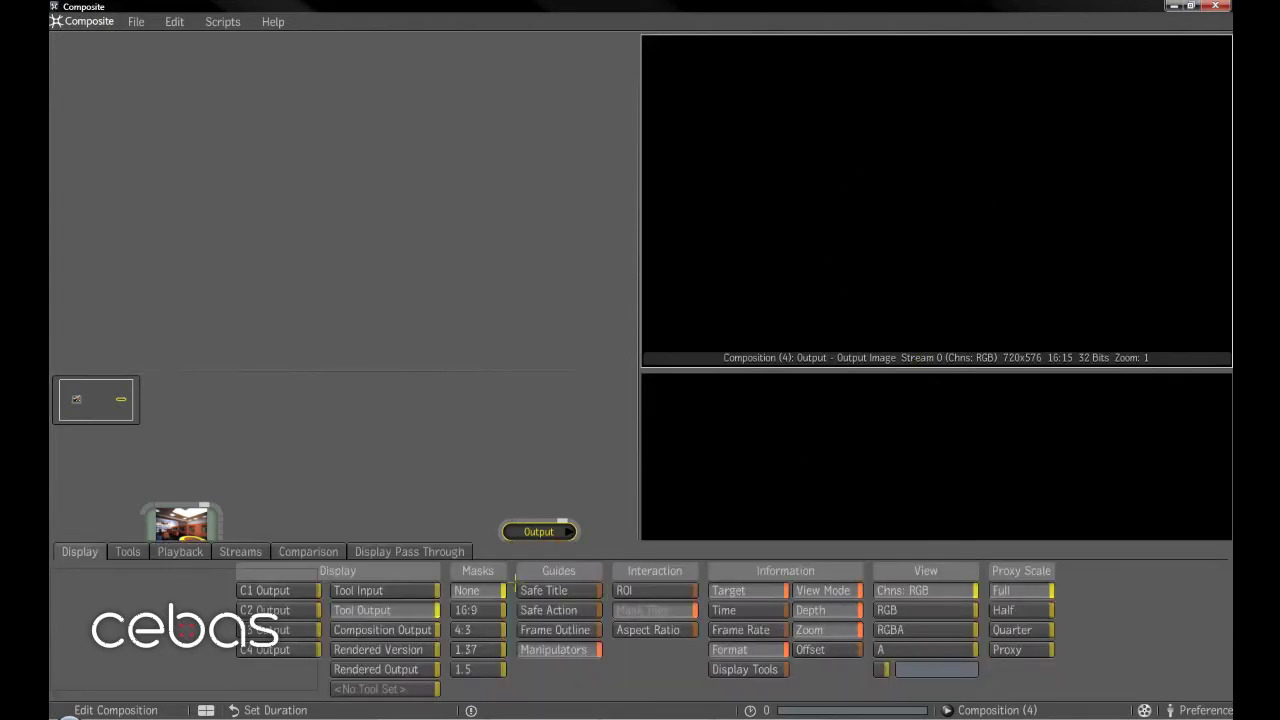
click(381, 629)
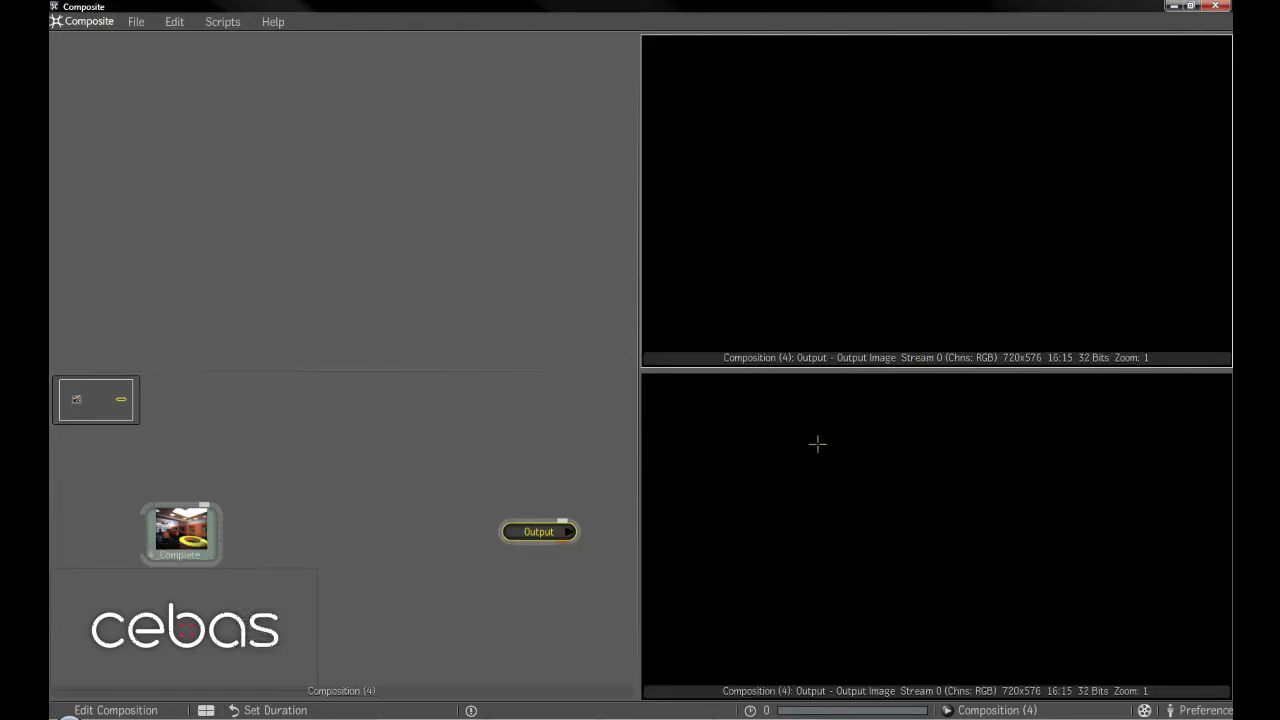
right_drag(817, 443, 830, 525)
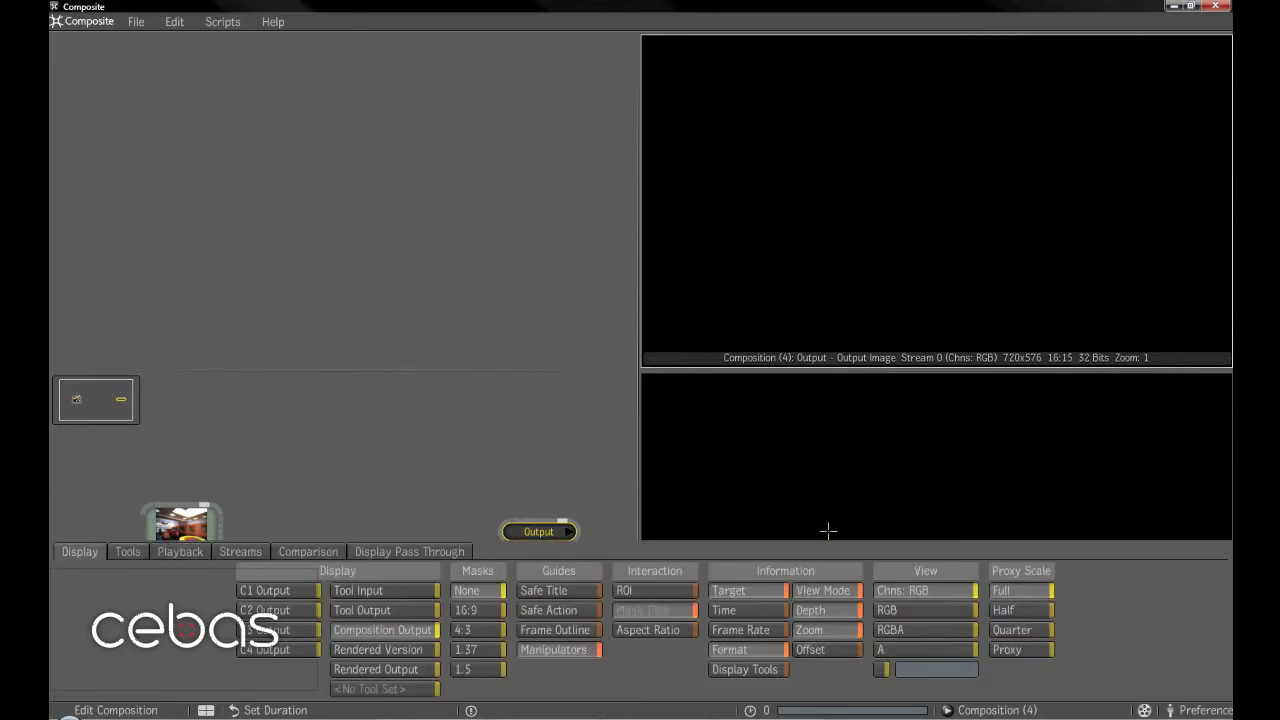
click(550, 467)
Switch to the layout with a tall schematic beside two stacked players and the composition settings underneath.
click(205, 710)
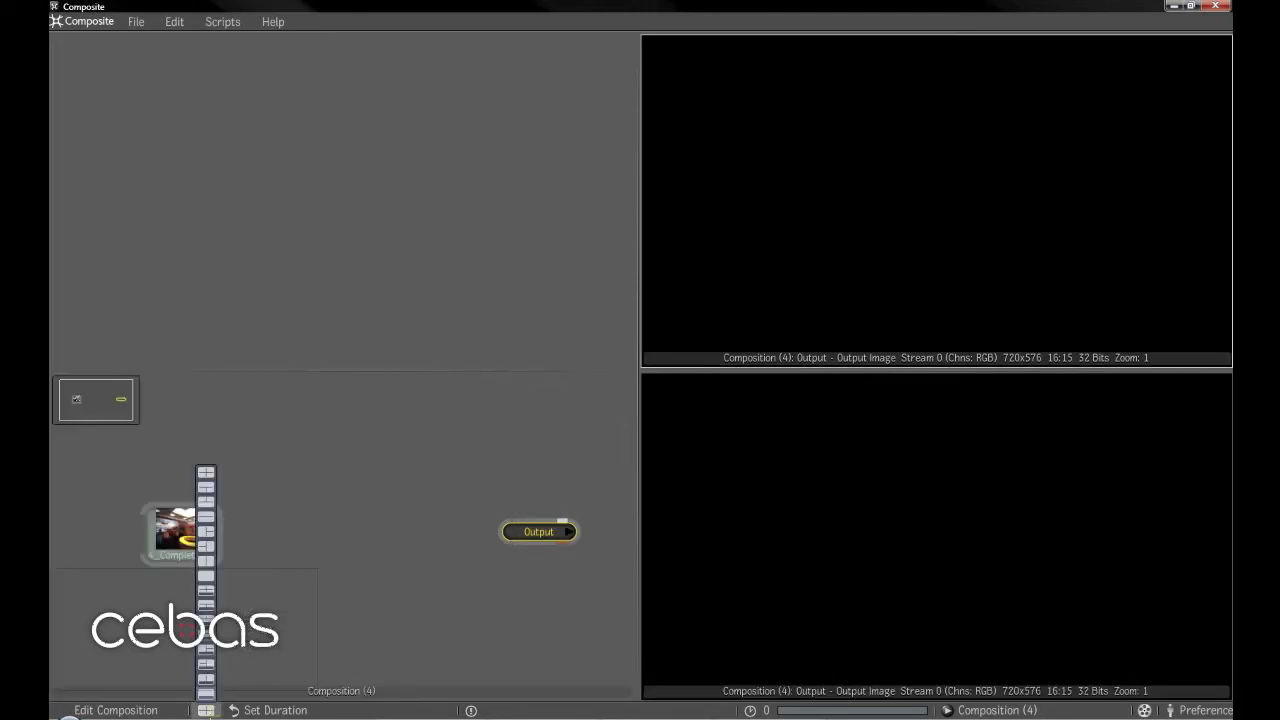
click(205, 649)
click(822, 300)
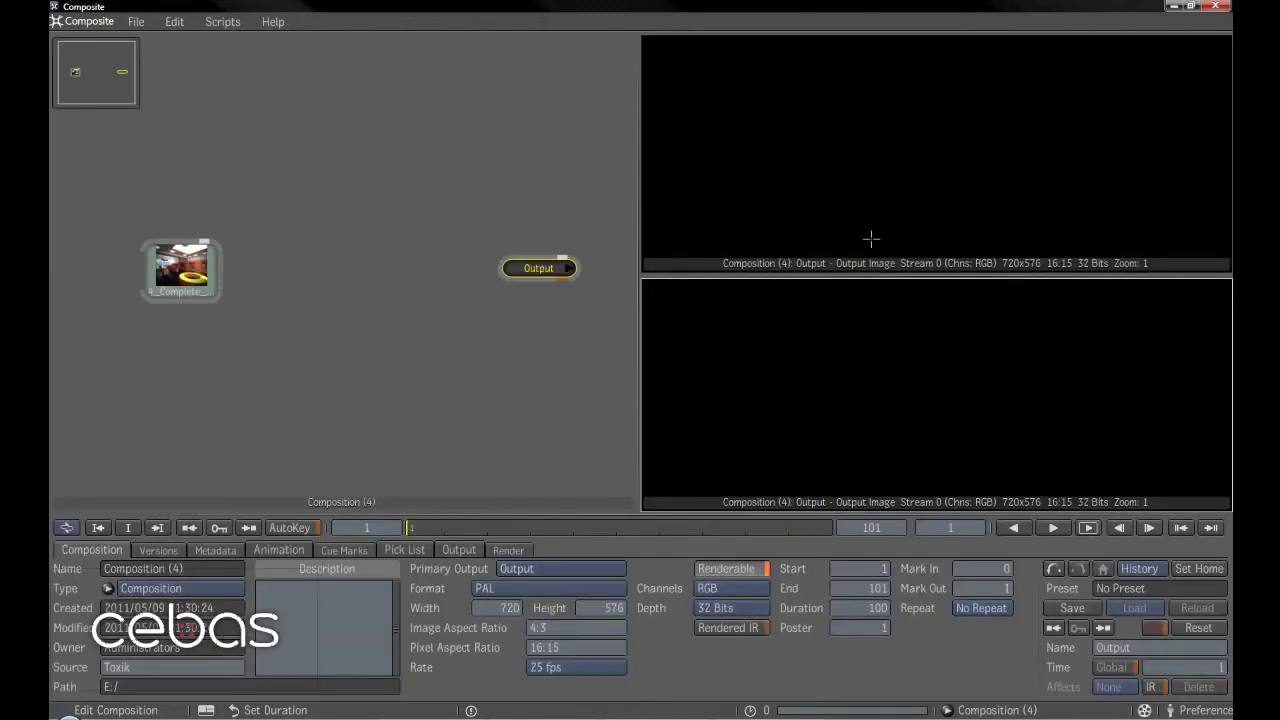
Check the player options of both stacked players in the new layout.
middle_click(889, 200)
mouse_move(892, 316)
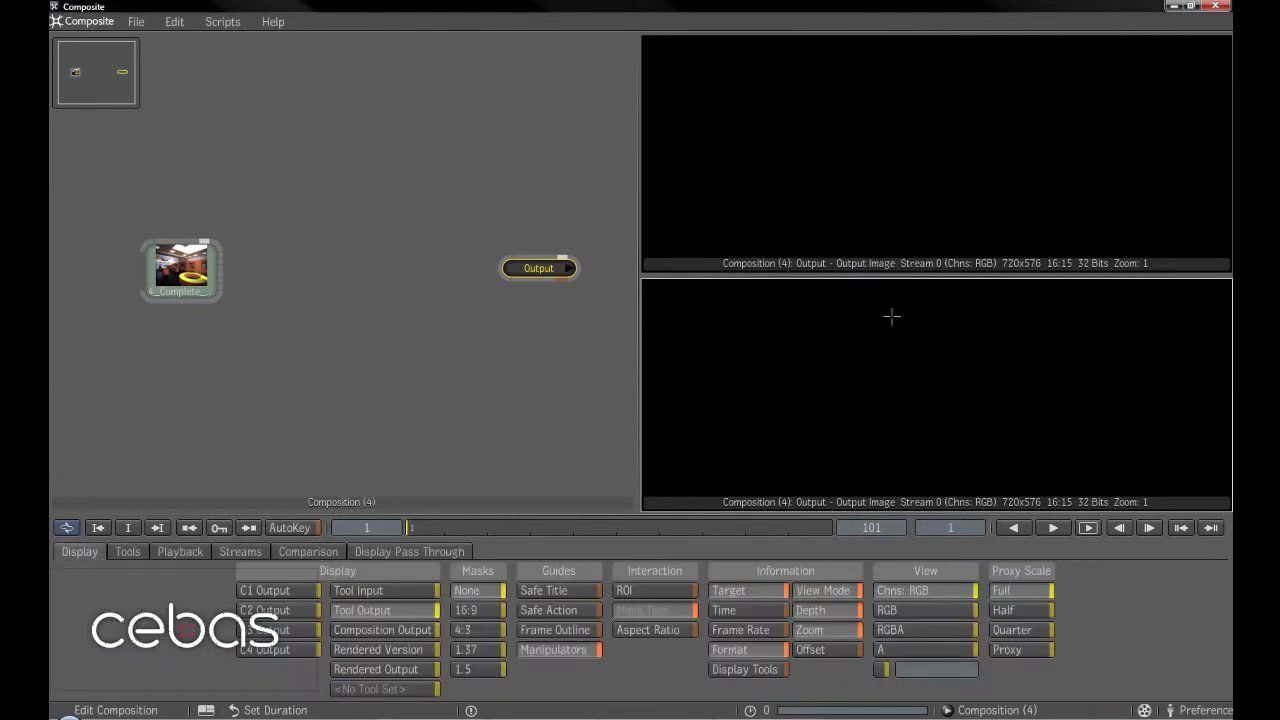
middle_click(980, 394)
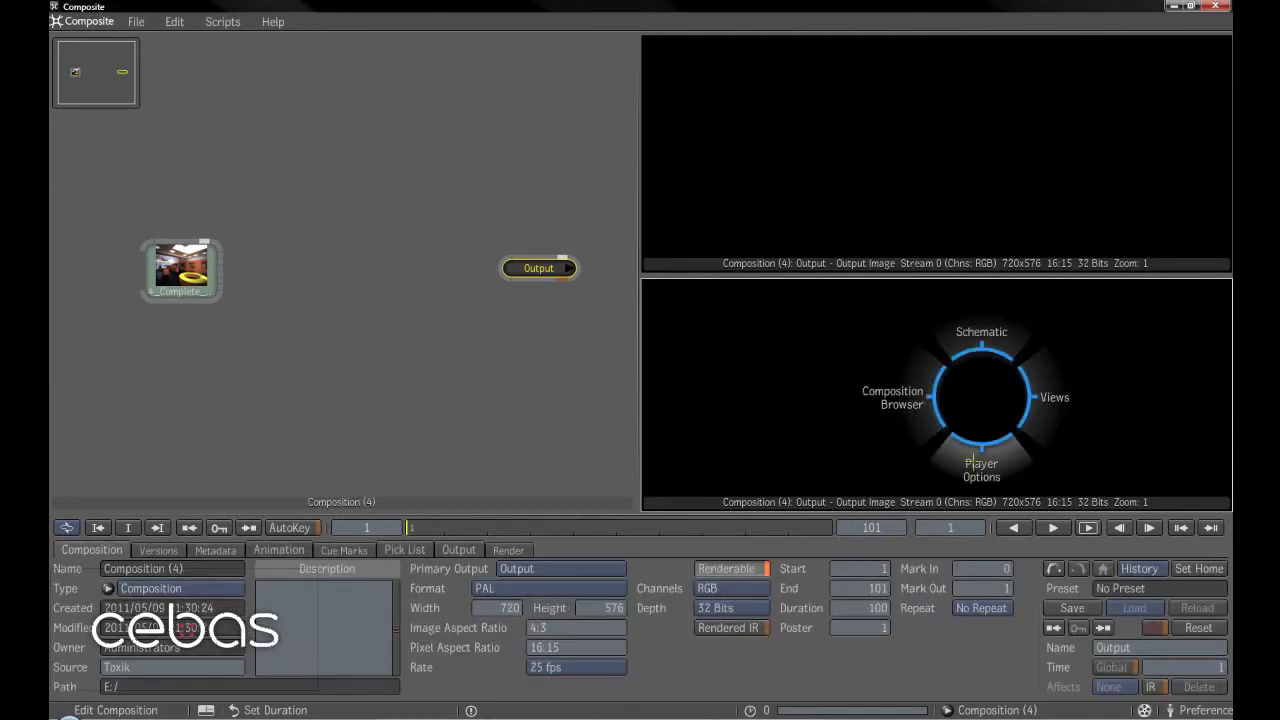
mouse_move(975, 476)
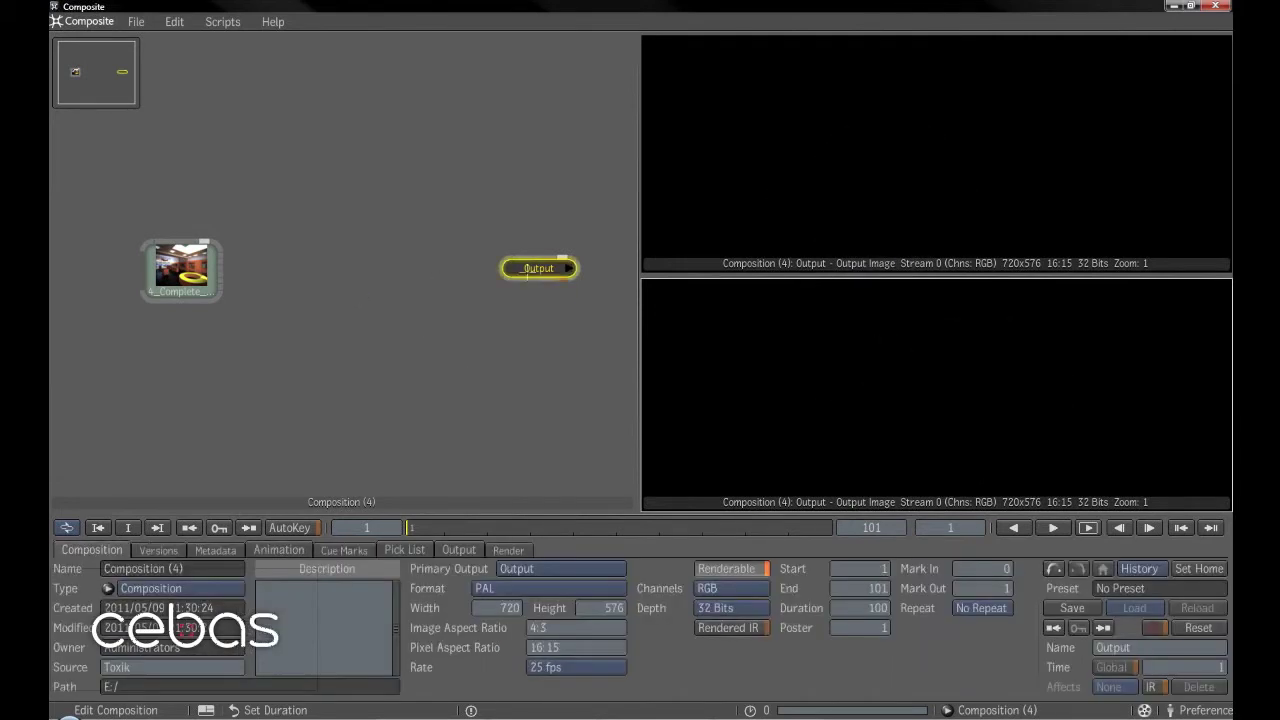
Connect the 4_Complete_REs render's main output to the Output node and move the render node farther from it.
click(212, 257)
drag(226, 255, 538, 268)
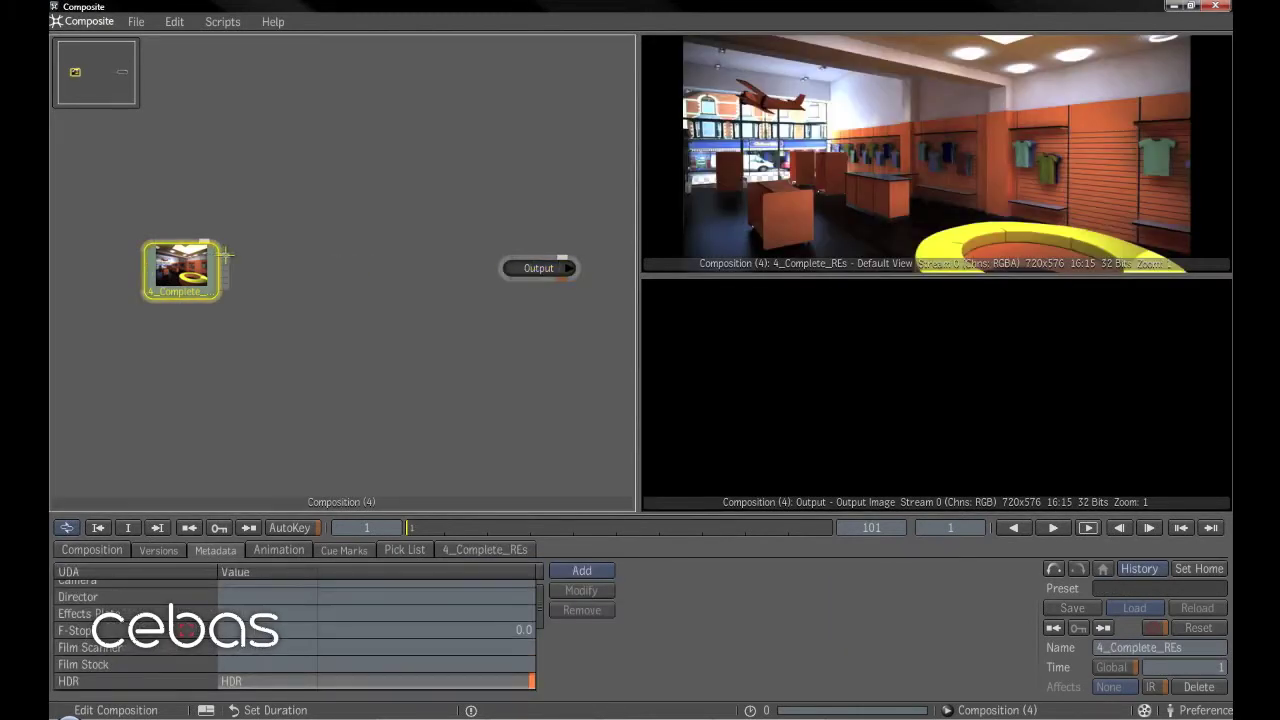
drag(222, 255, 506, 266)
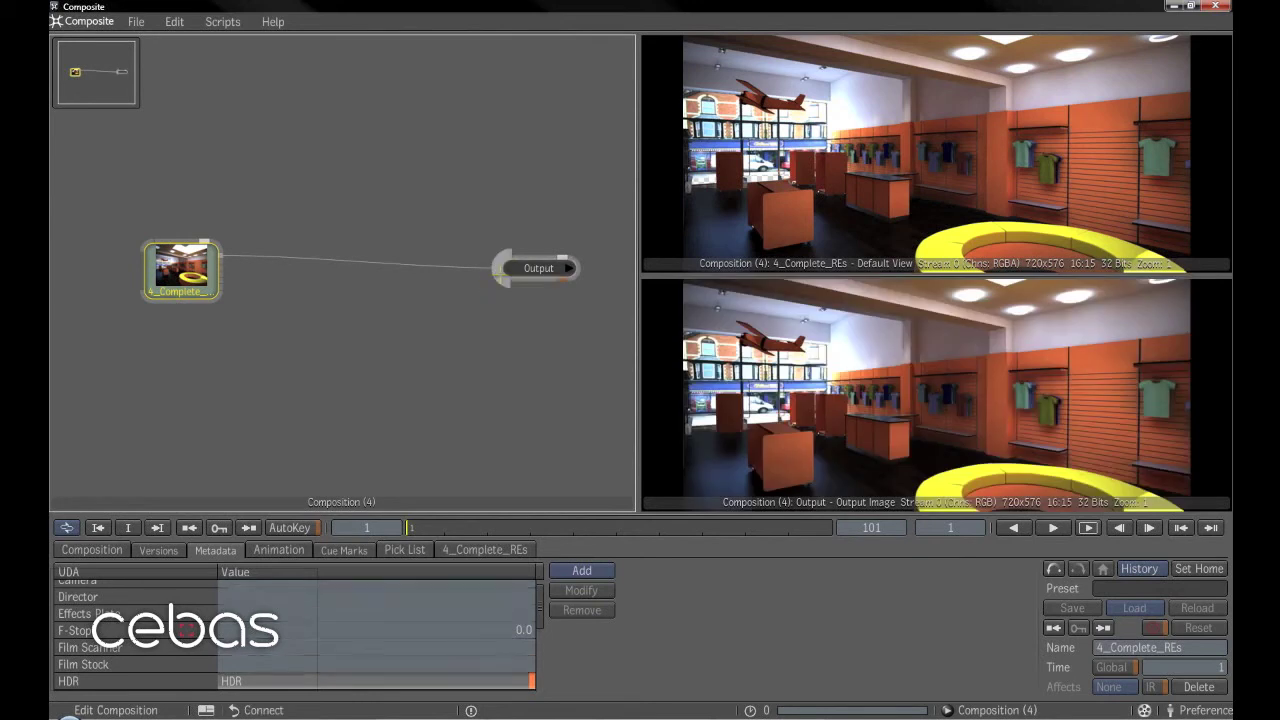
drag(185, 268, 146, 253)
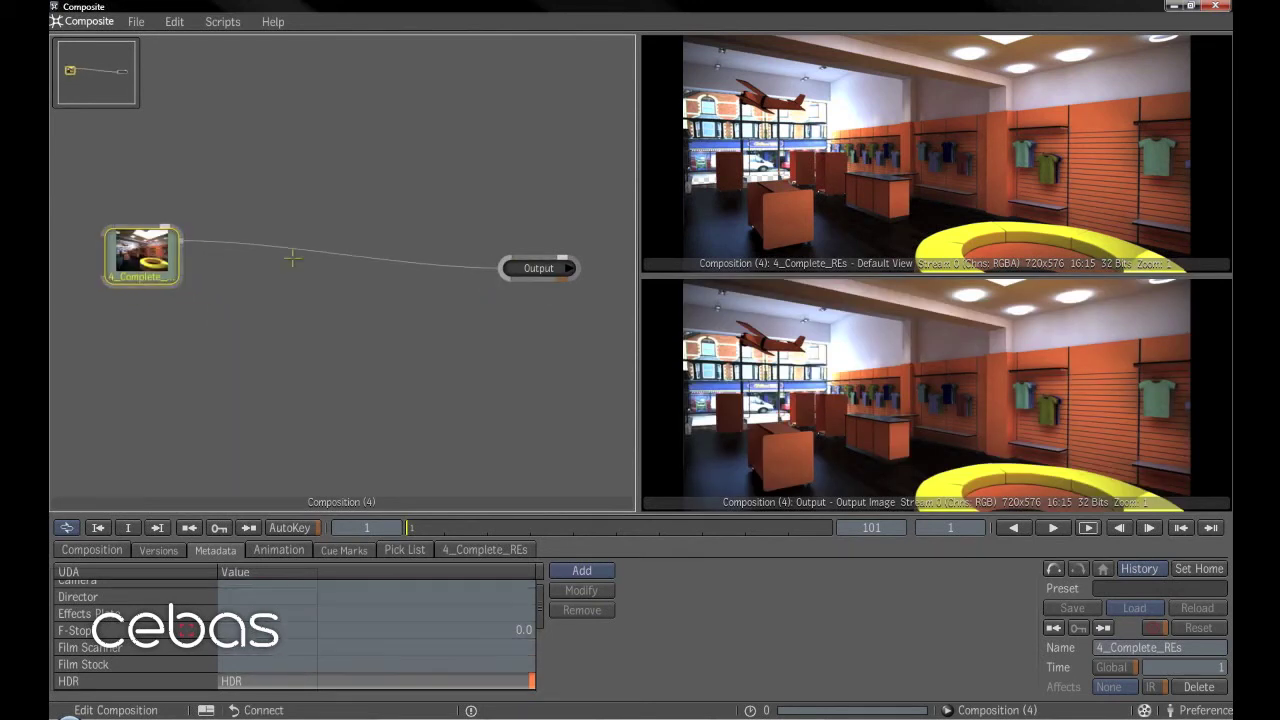
Insert a CC Basics color correction node into the connection between the render and the Output node.
click(440, 268)
right_click(440, 270)
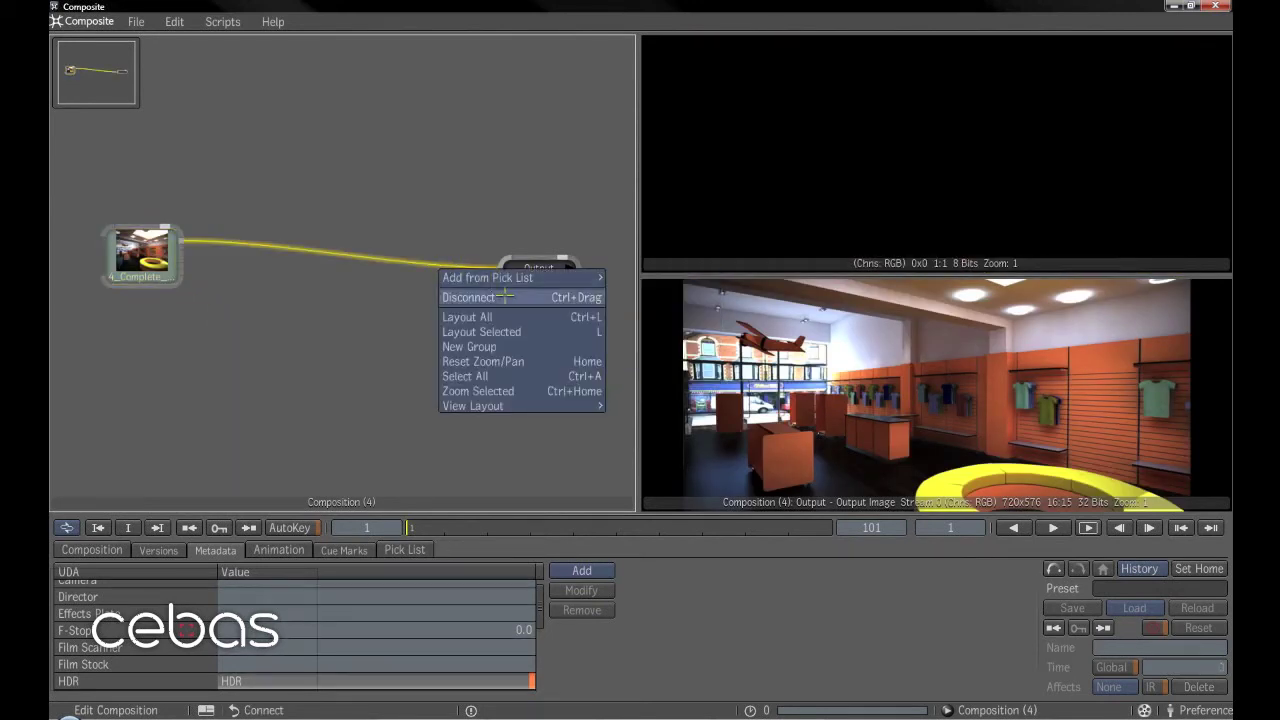
mouse_move(500, 278)
mouse_move(640, 306)
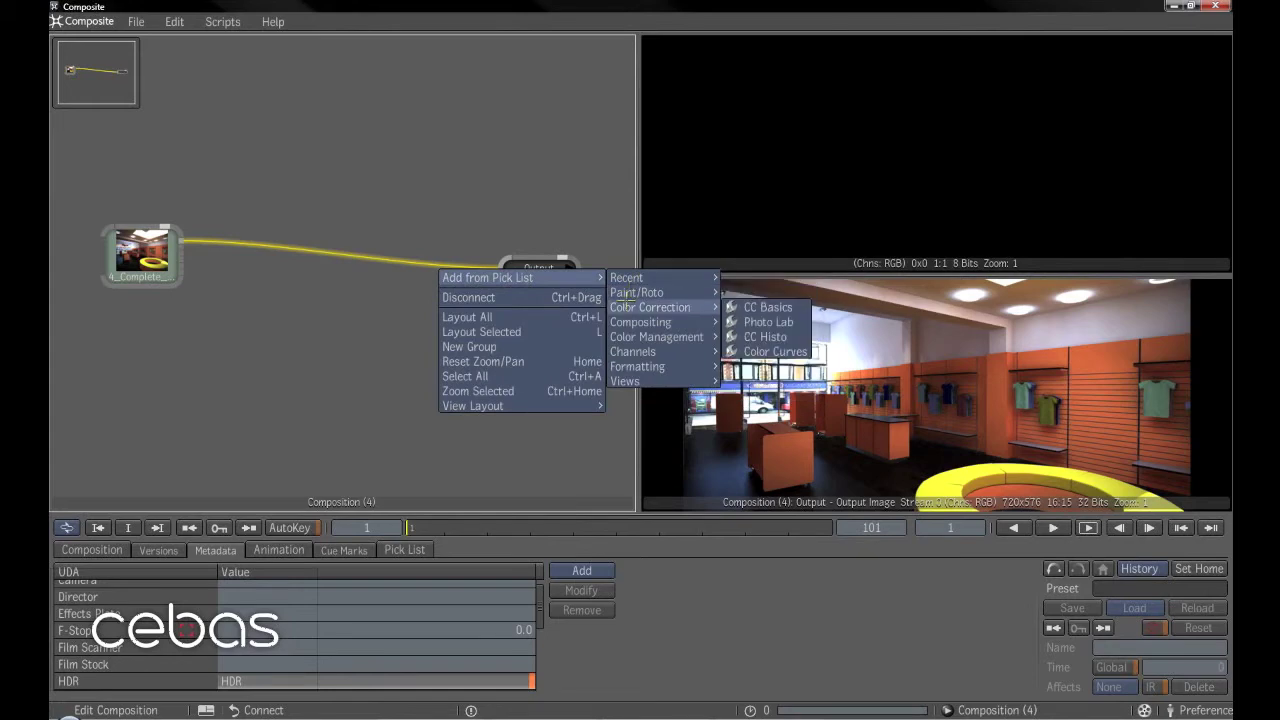
click(786, 310)
Set the master gamma of the CC Basics node to 2.2.
click(575, 590)
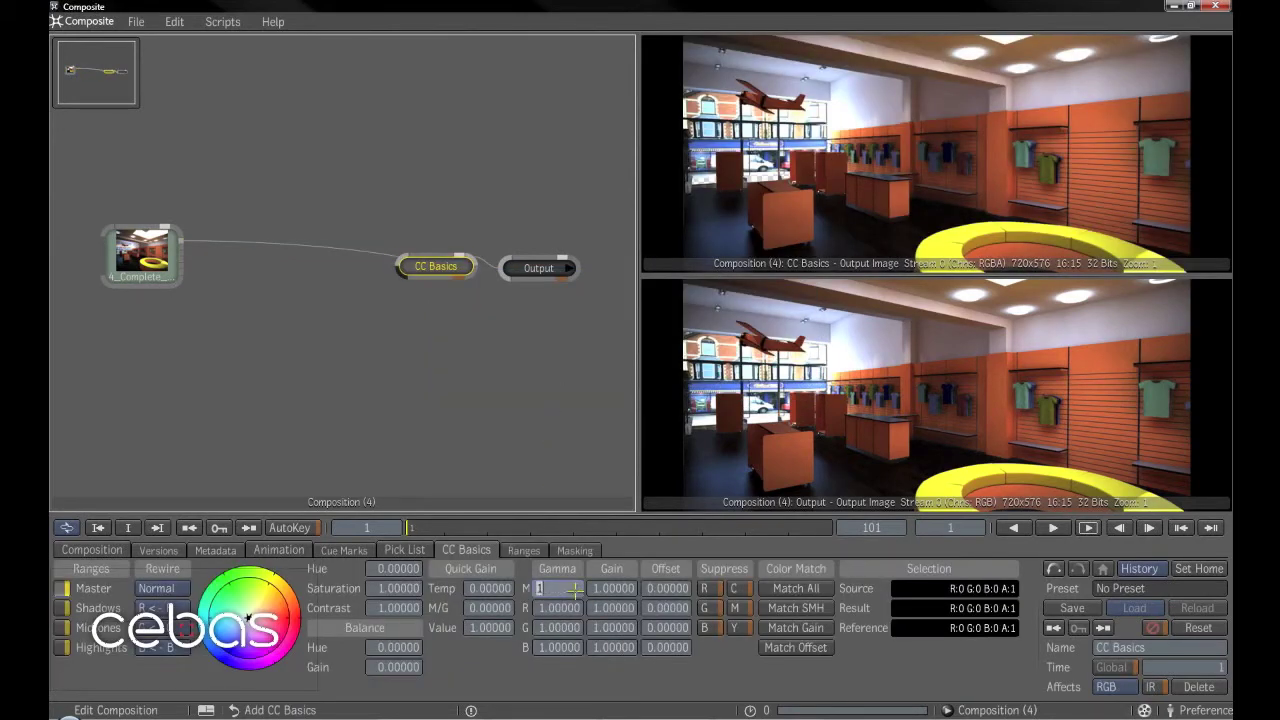
text(2.2)
key(Return)
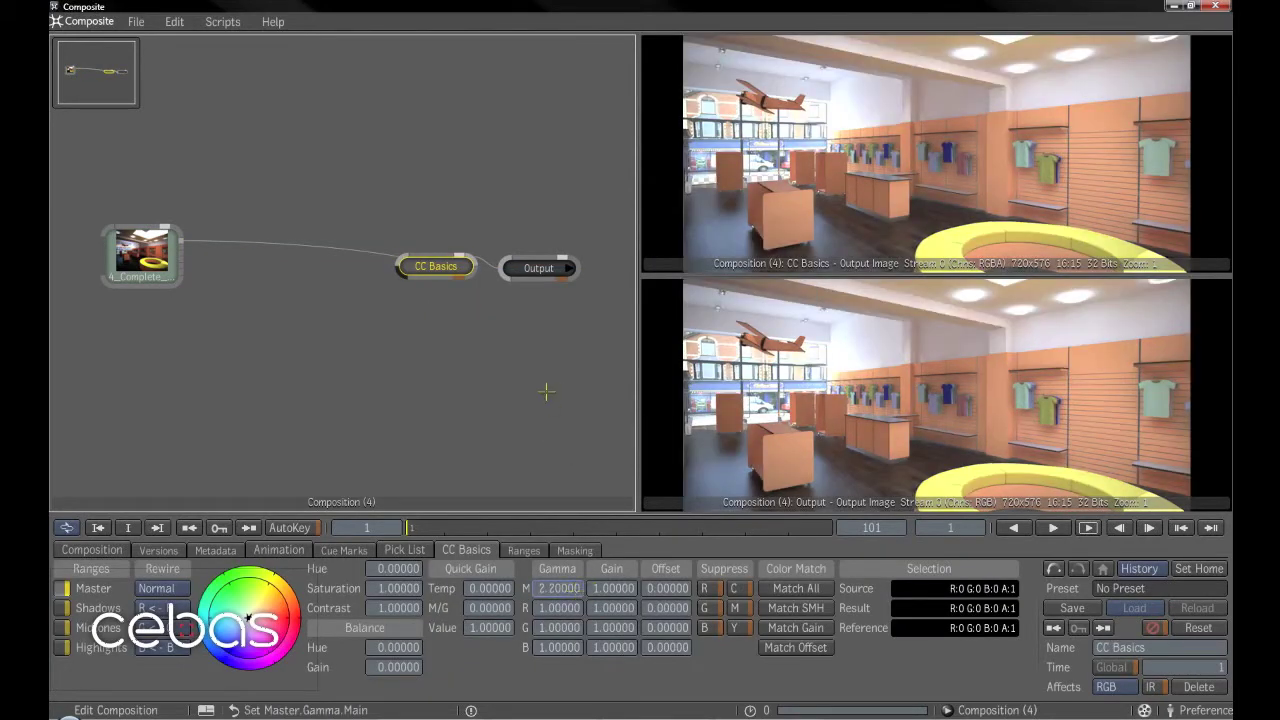
Reposition CC Basics and Output, and insert an Add Grain node into the connection between them.
drag(422, 258, 439, 323)
drag(538, 268, 564, 287)
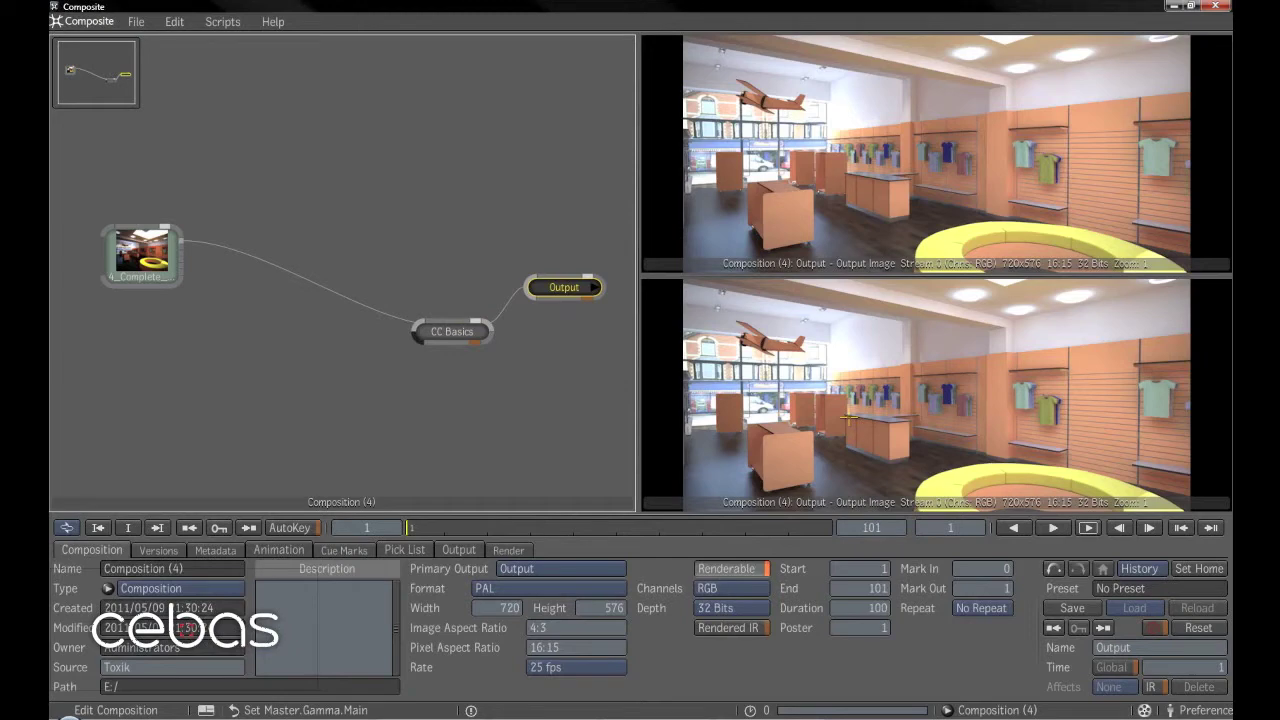
drag(452, 336, 444, 300)
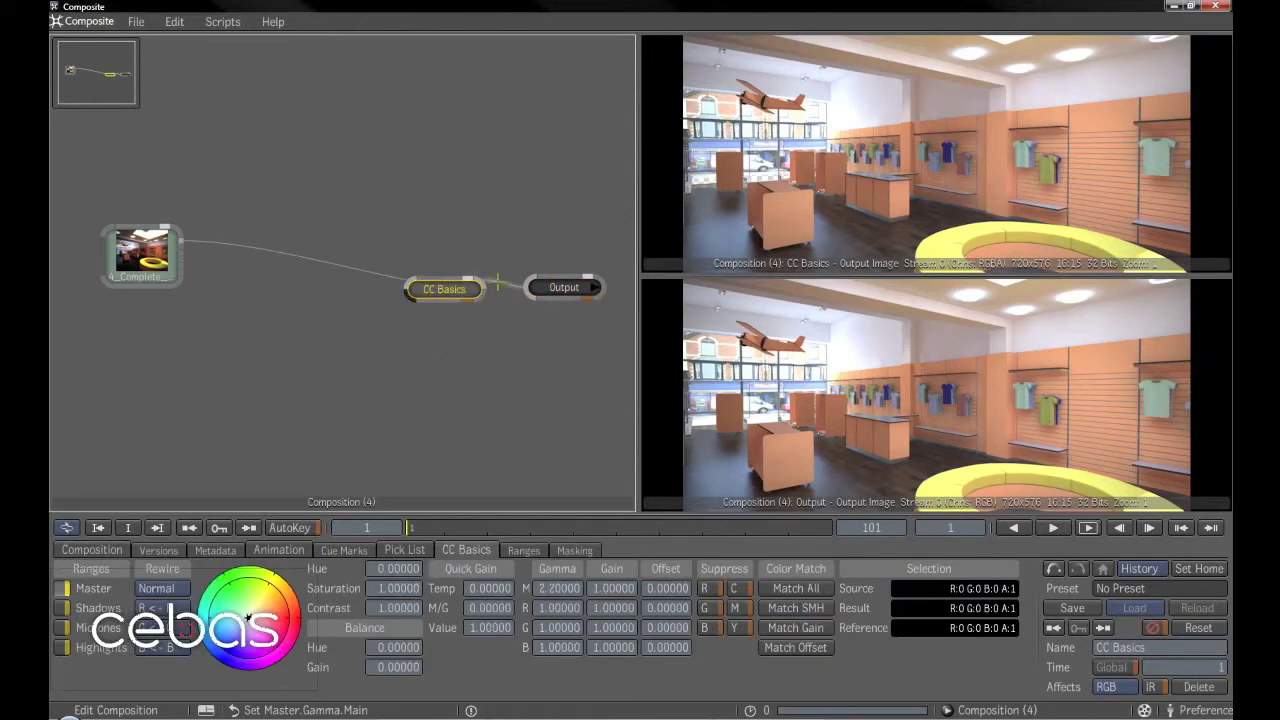
right_click(504, 288)
mouse_move(560, 297)
mouse_move(712, 306)
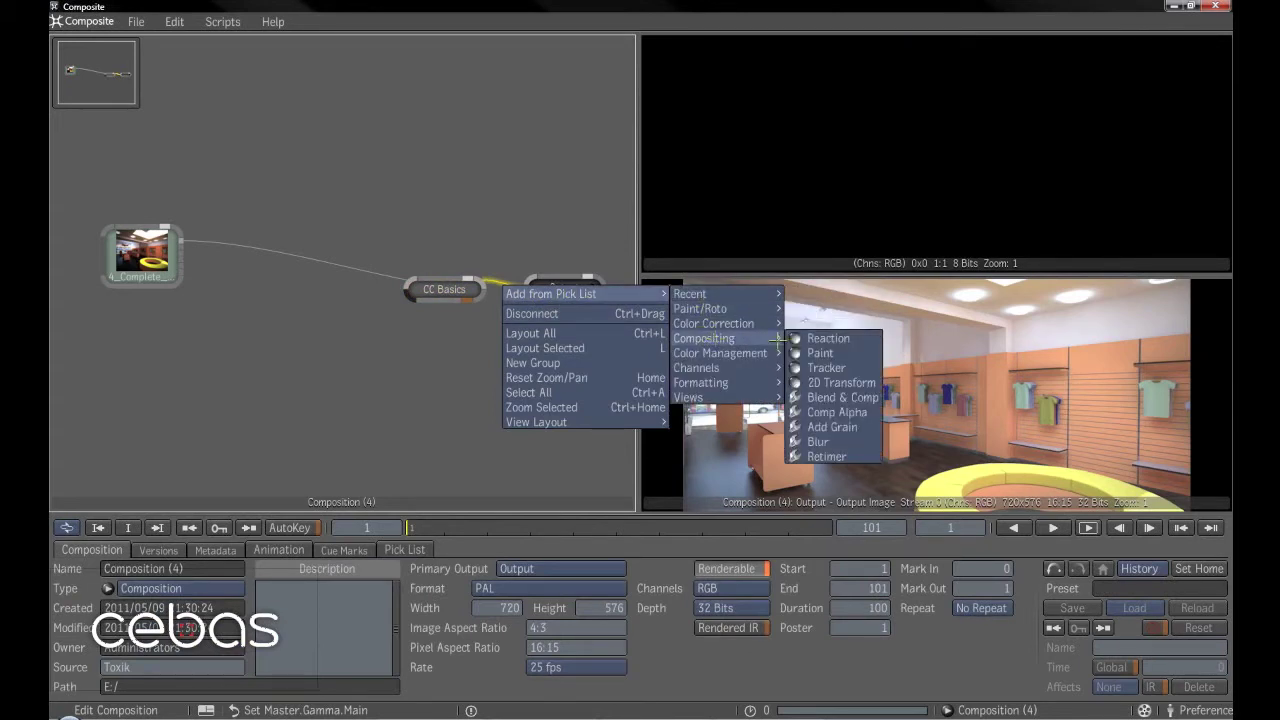
click(803, 427)
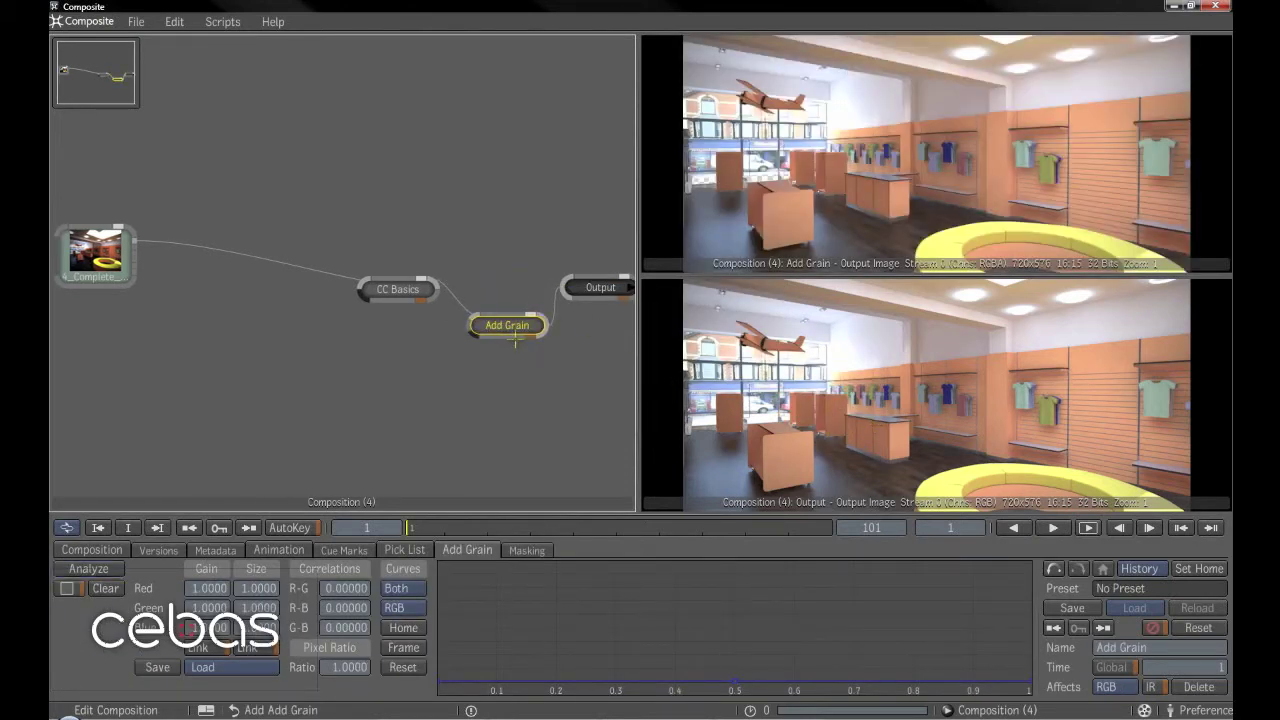
click(512, 330)
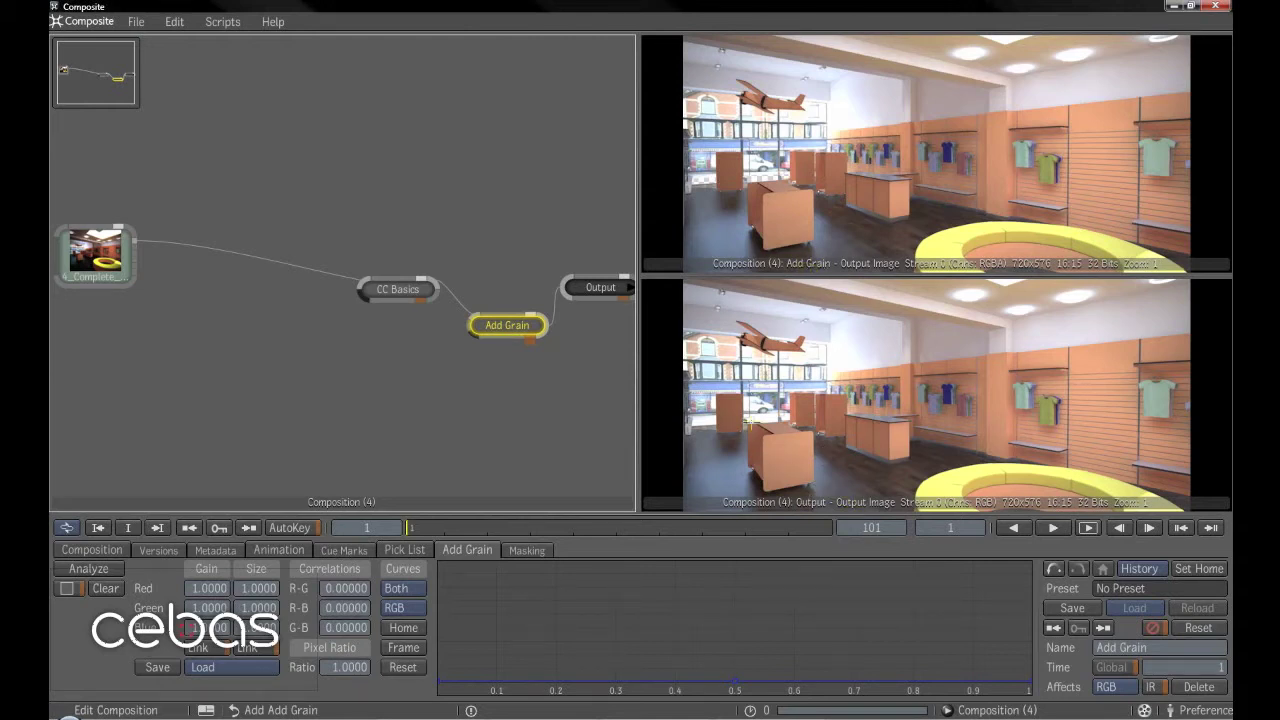
scroll(958, 402, down, 2)
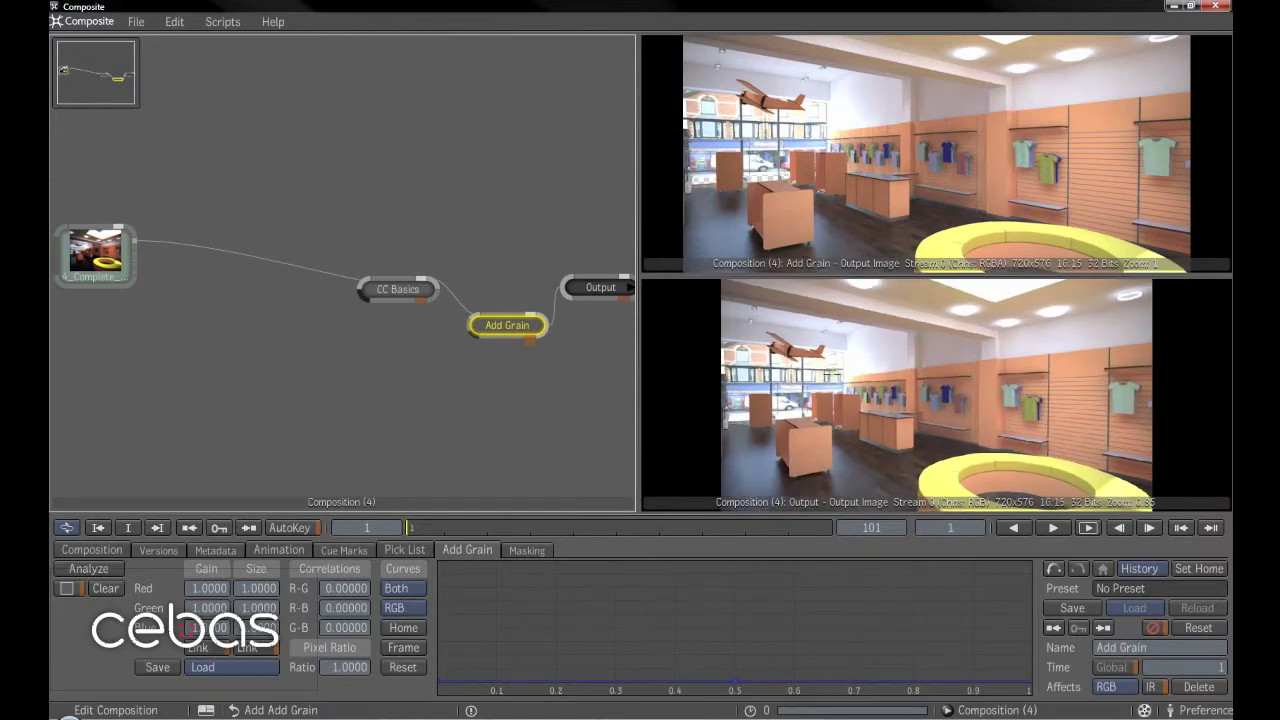
scroll(958, 402, up, 1)
Insert a Blend & Comp node between the render and CC Basics, placing it below the other nodes.
mouse_move(416, 291)
mouse_down()
mouse_move(398, 292)
mouse_move(411, 311)
mouse_up()
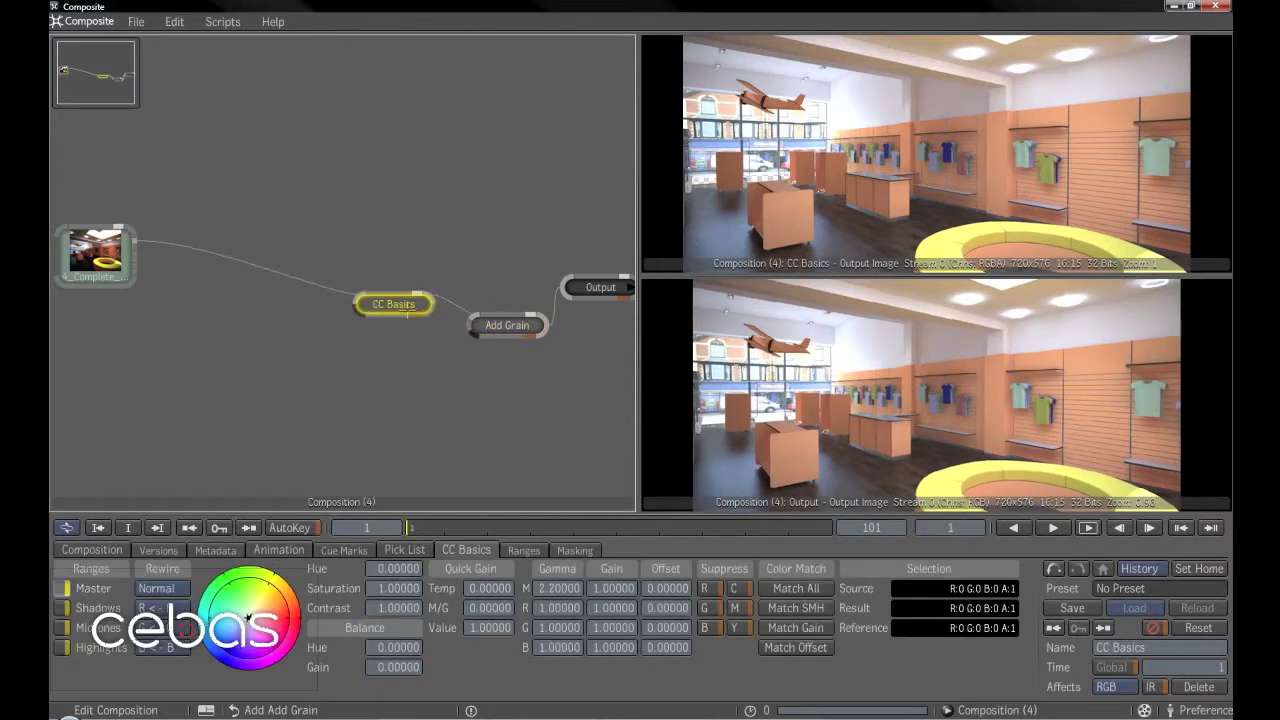
right_click(258, 265)
mouse_move(320, 275)
mouse_move(470, 320)
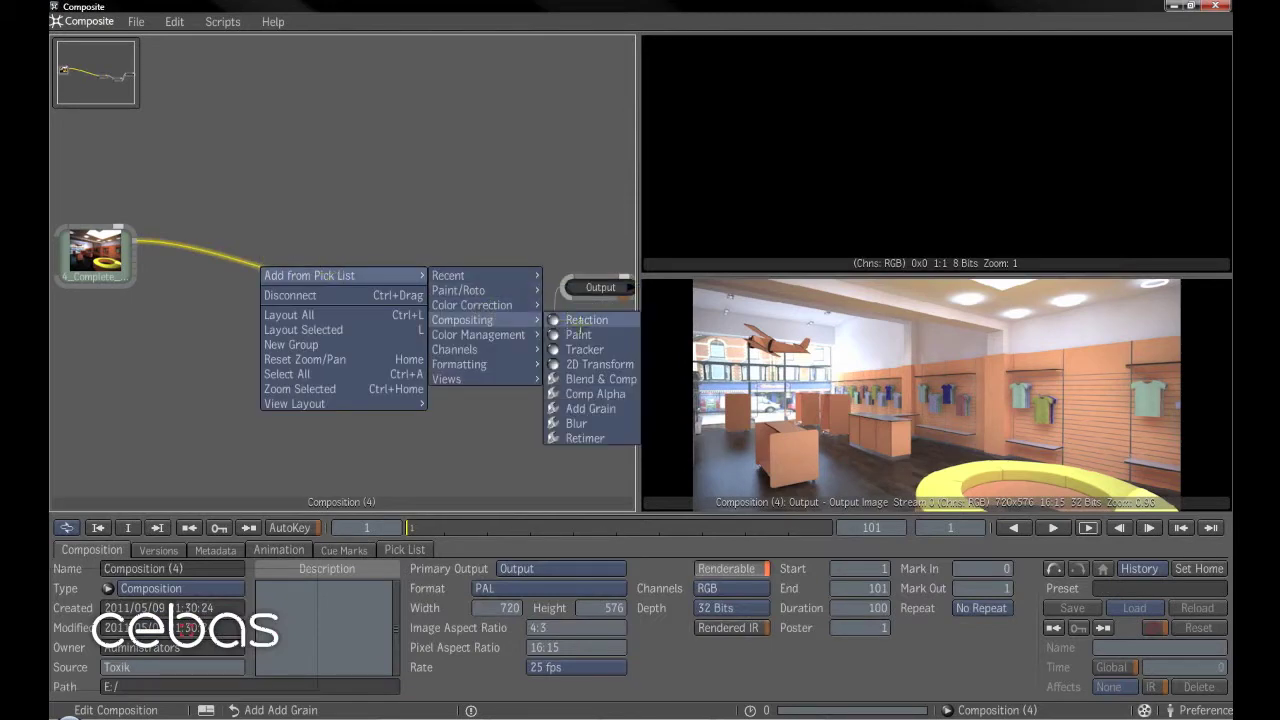
click(600, 379)
drag(260, 275, 291, 368)
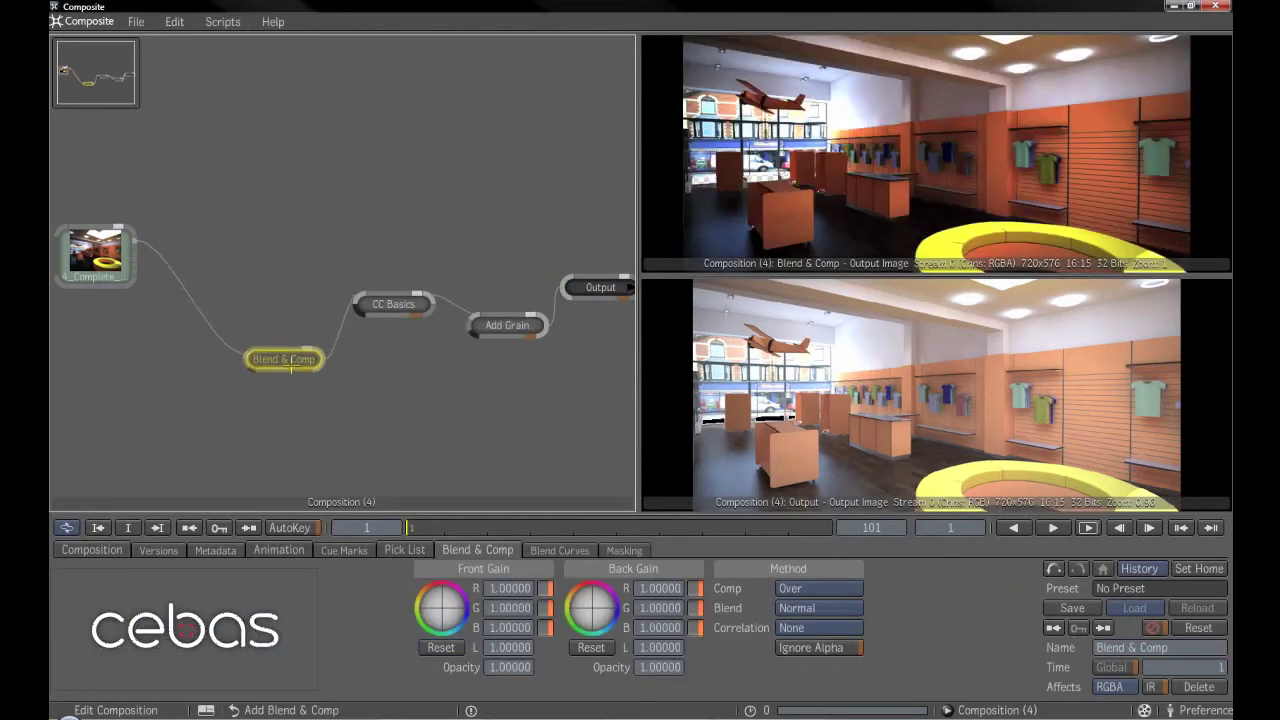
Move the render node up and connect its ambient occlusion output to the front input of Blend & Comp.
drag(105, 258, 102, 220)
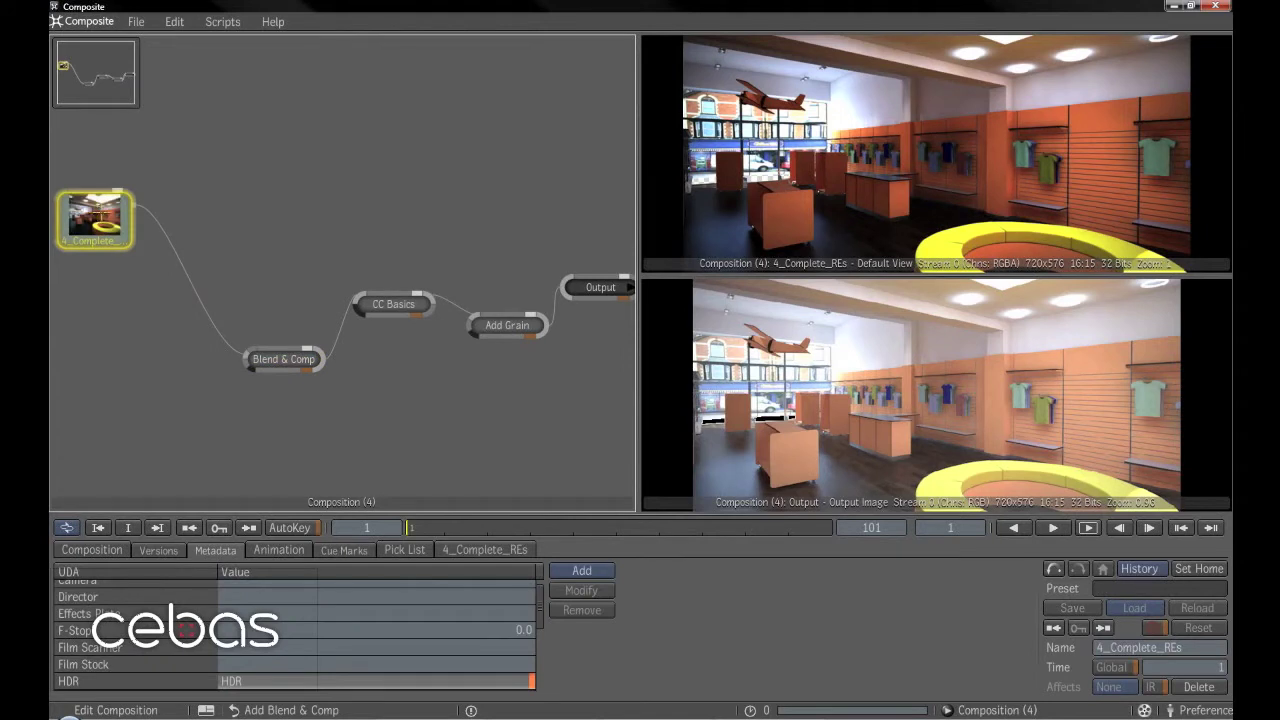
mouse_move(137, 208)
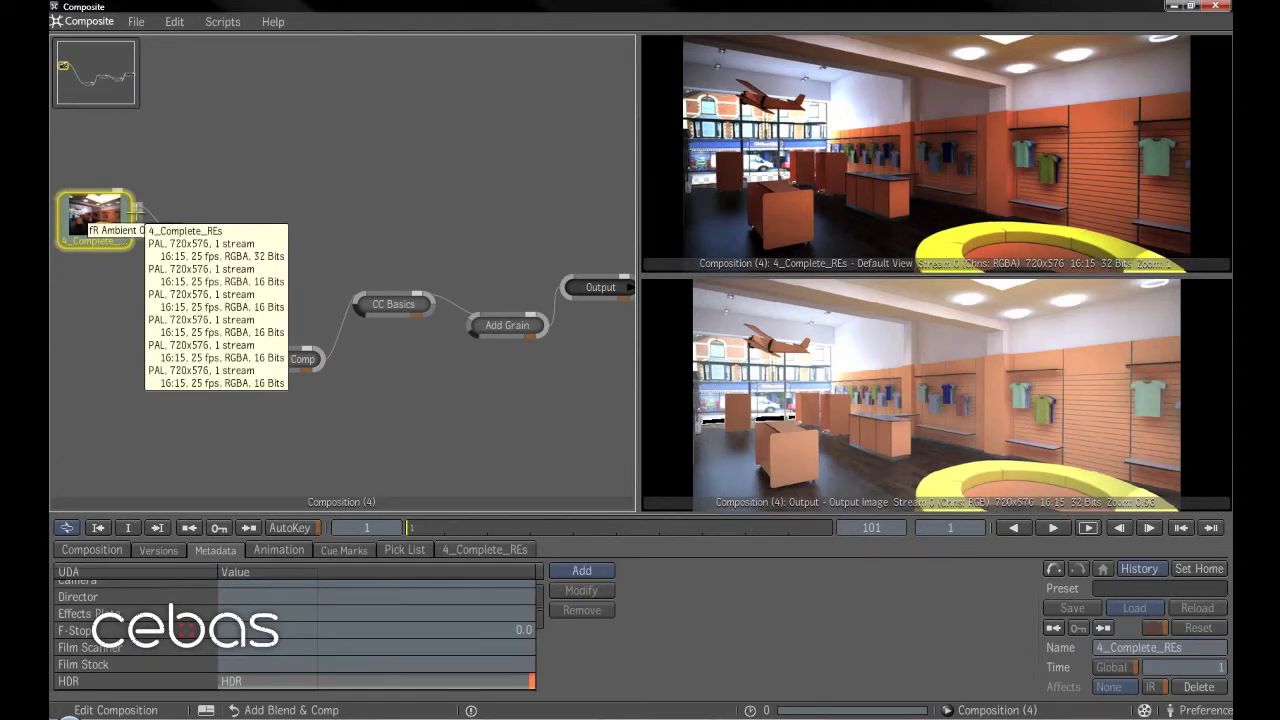
drag(137, 208, 250, 350)
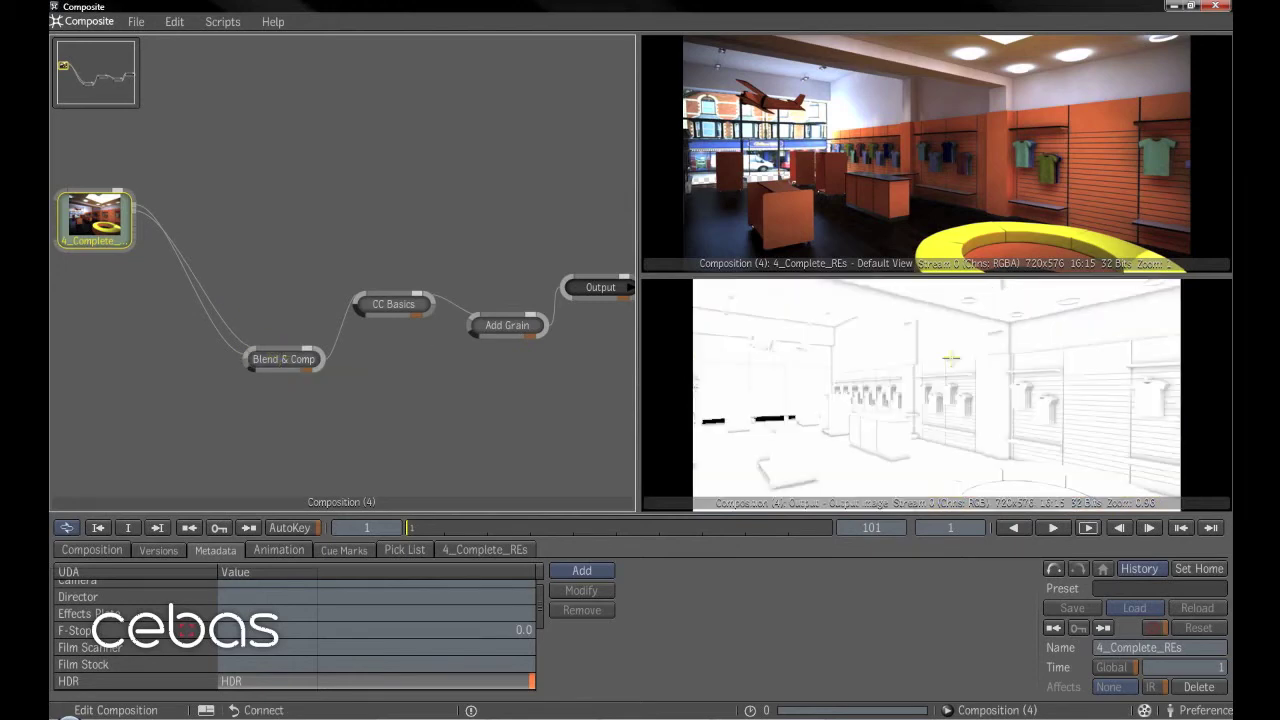
Set the Blend & Comp node's blend mode to Multiply and its front opacity to 0.51.
click(278, 359)
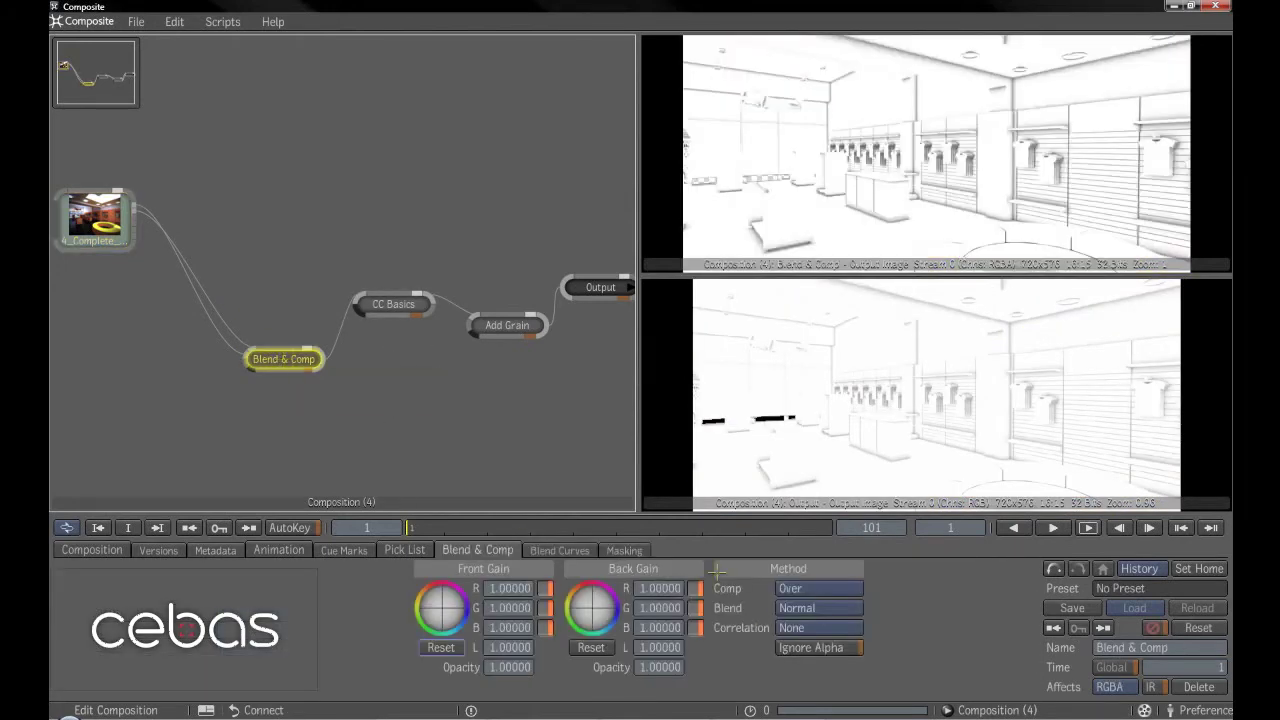
click(808, 608)
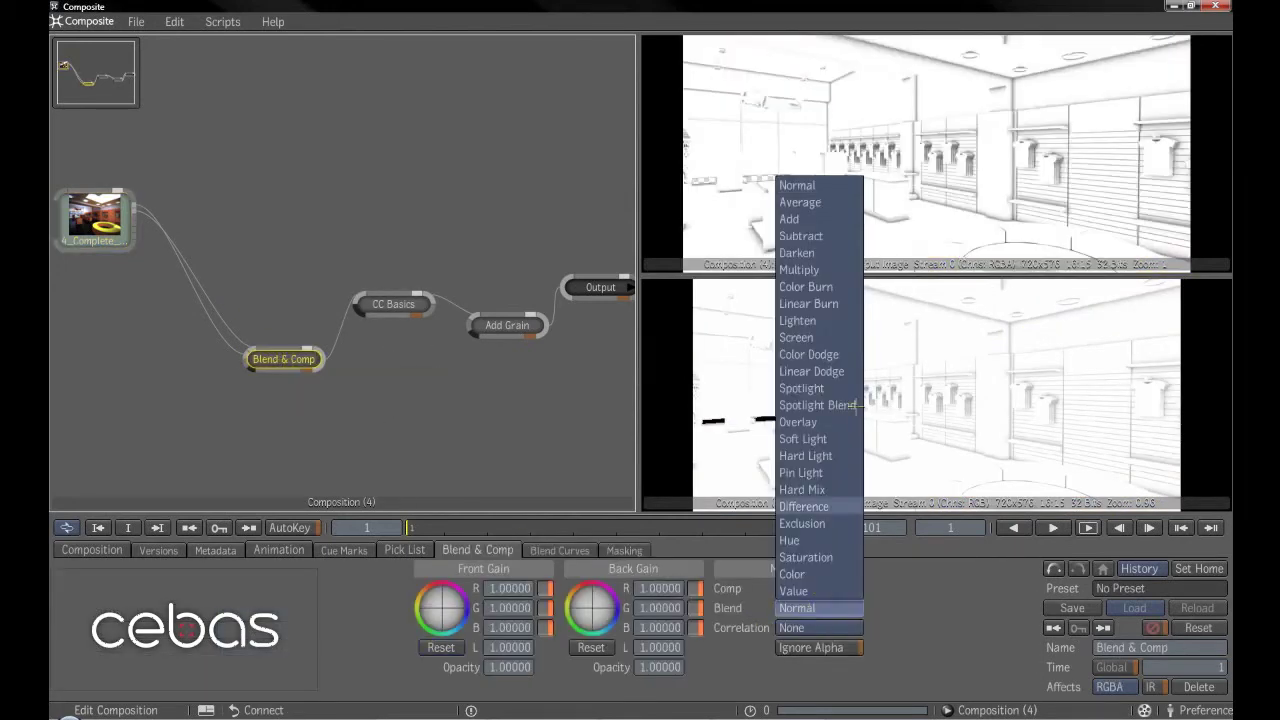
click(800, 270)
click(518, 667)
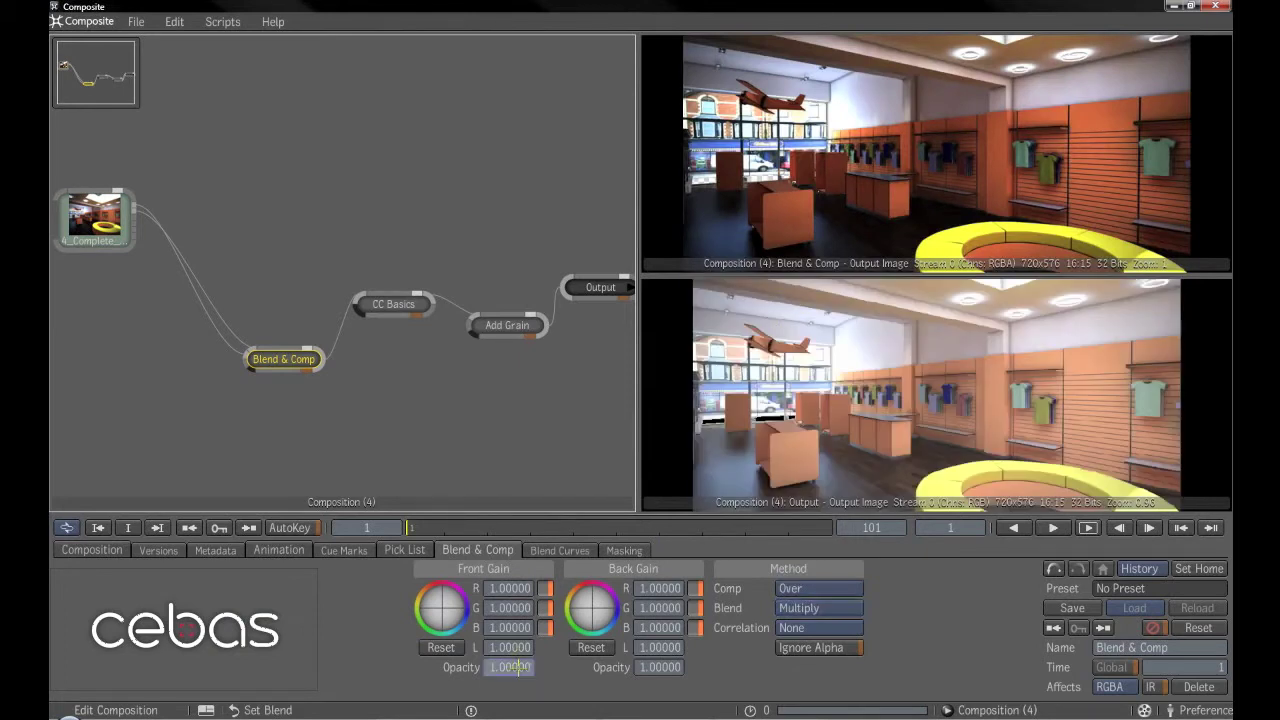
mouse_move(480, 668)
mouse_down()
mouse_move(458, 667)
mouse_move(481, 668)
mouse_up()
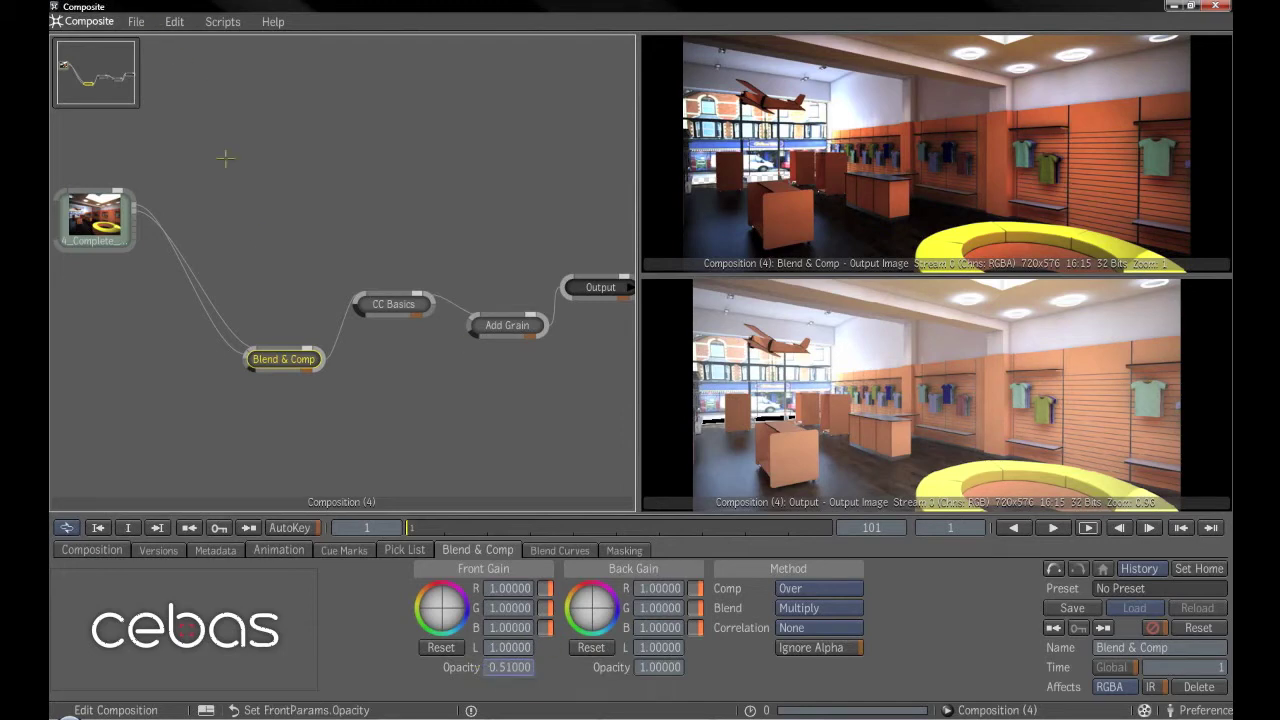
Rearrange the schematic with Blend & Comp above the render node and CC Basics above Add Grain.
drag(273, 345, 359, 119)
drag(395, 313, 526, 200)
drag(340, 139, 315, 148)
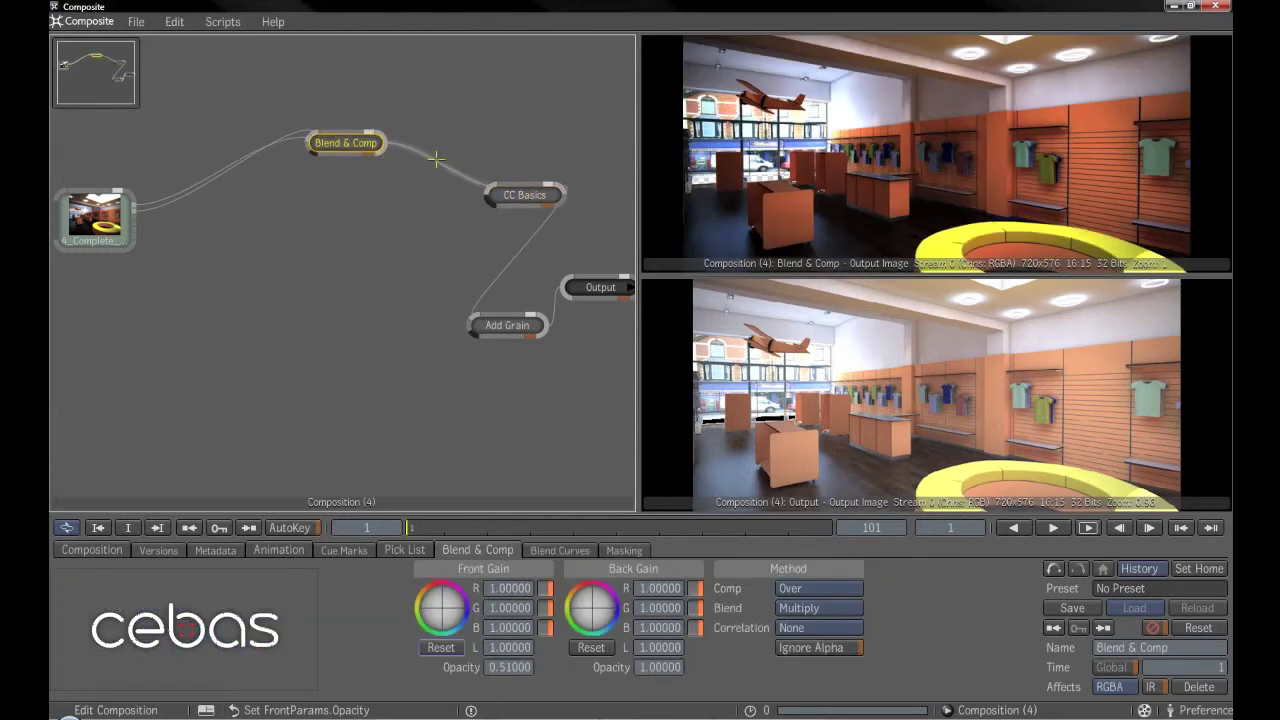
Insert a Blur node between Blend & Comp and CC Basics, placing it lower in the schematic.
click(456, 168)
right_click(451, 170)
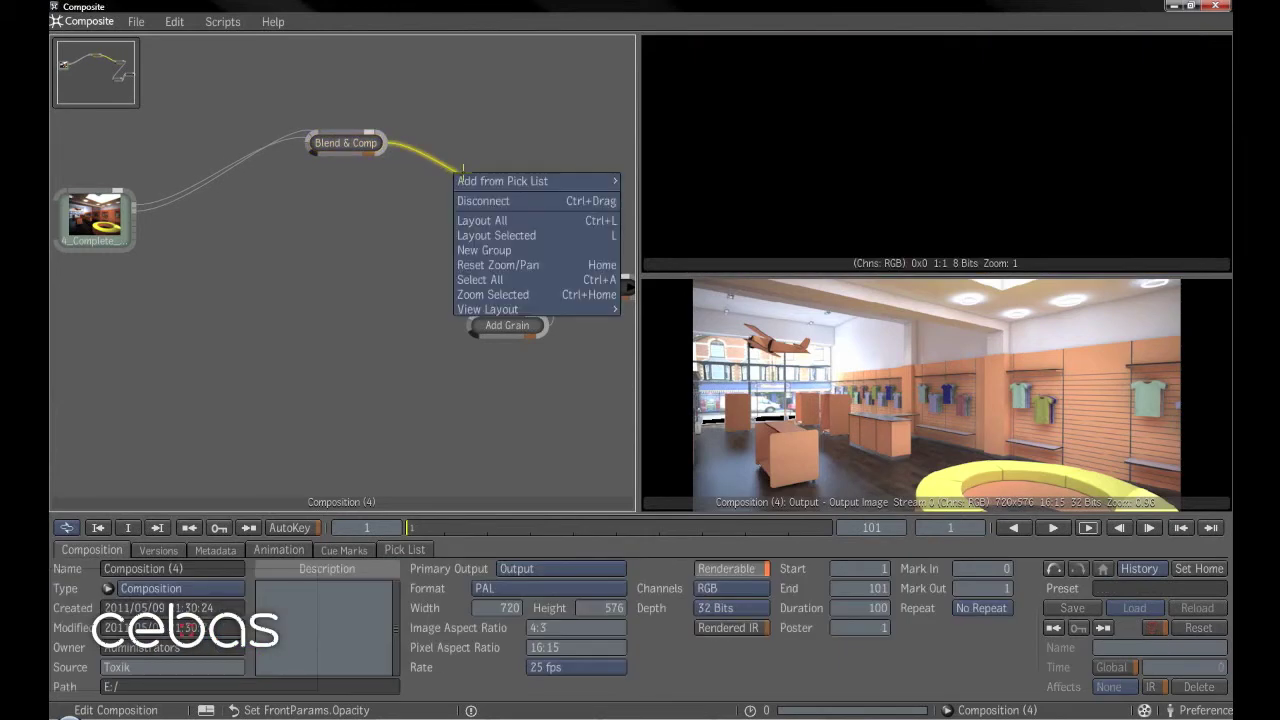
mouse_move(521, 183)
mouse_move(655, 225)
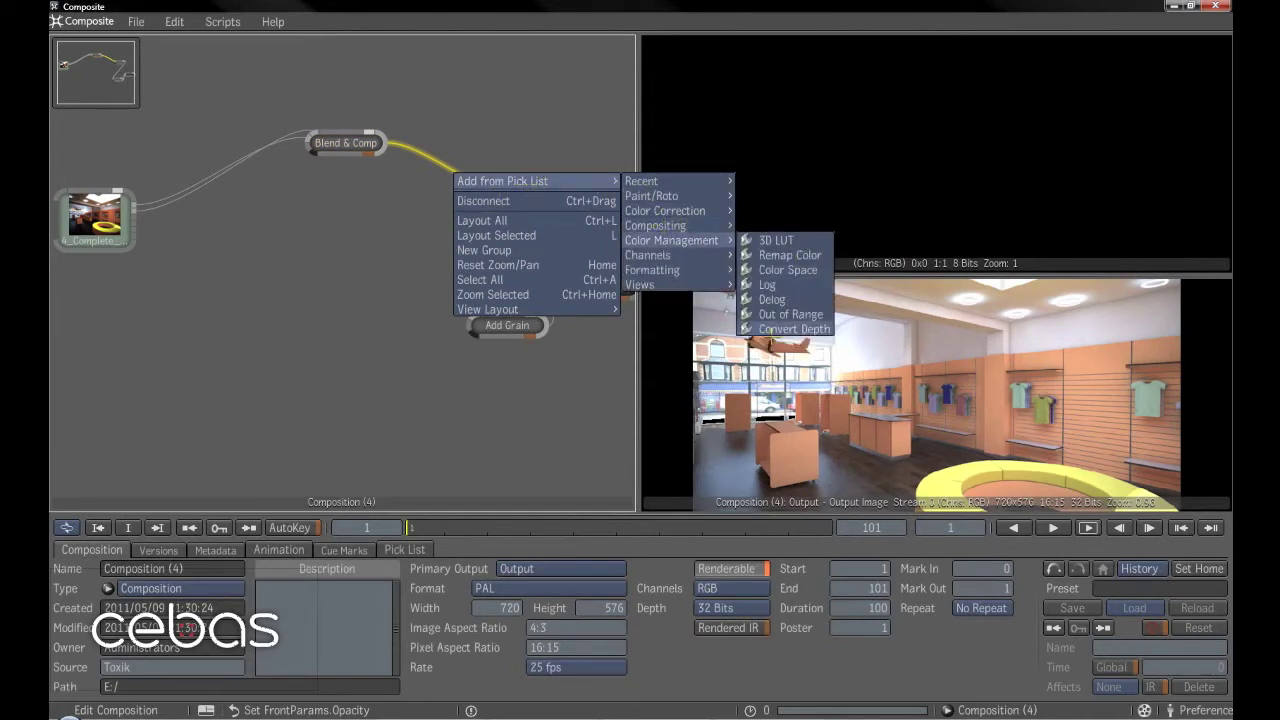
mouse_move(735, 240)
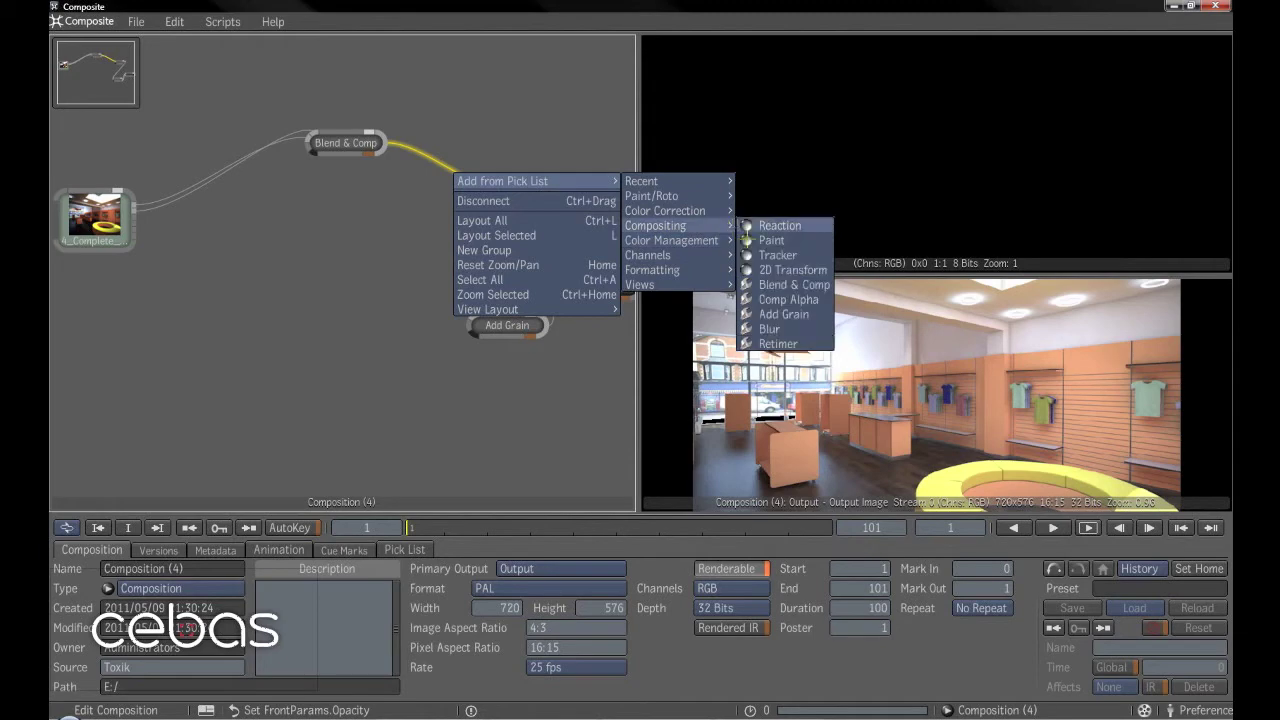
click(775, 329)
drag(451, 180, 445, 250)
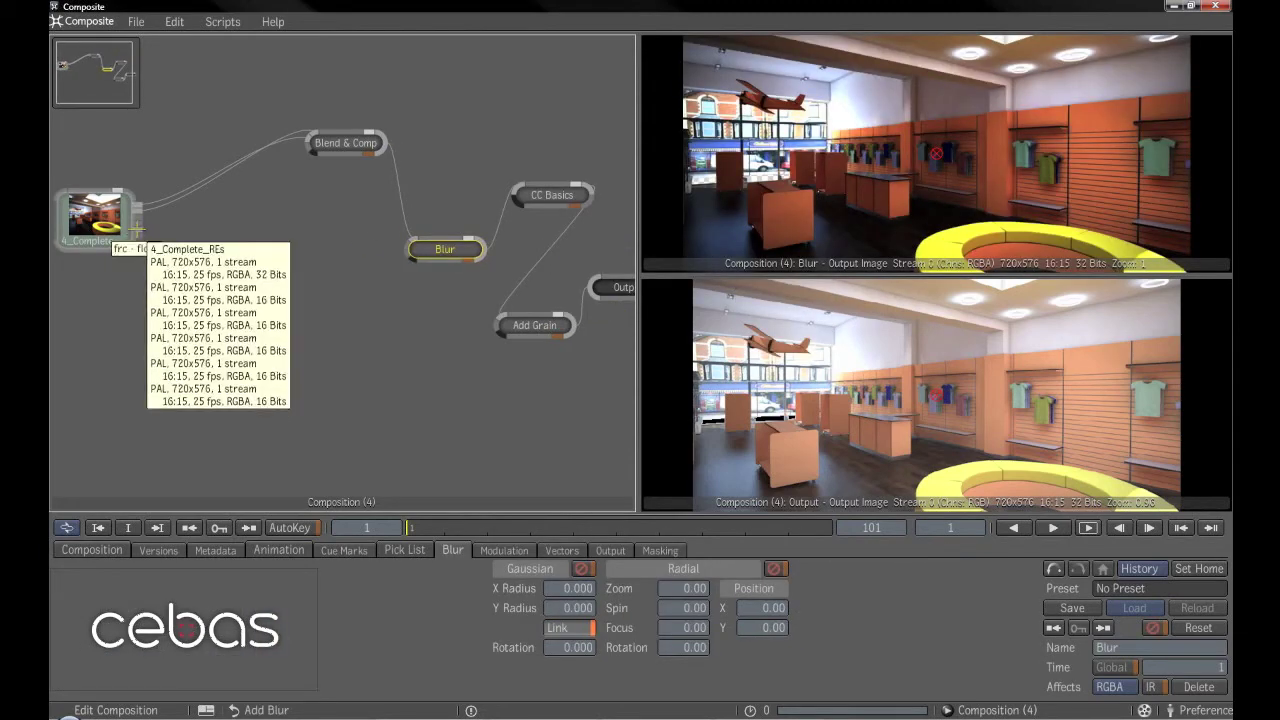
Connect the render's frc channel output to the second input of the Blur node and show that node's thumbnail.
drag(138, 222, 387, 309)
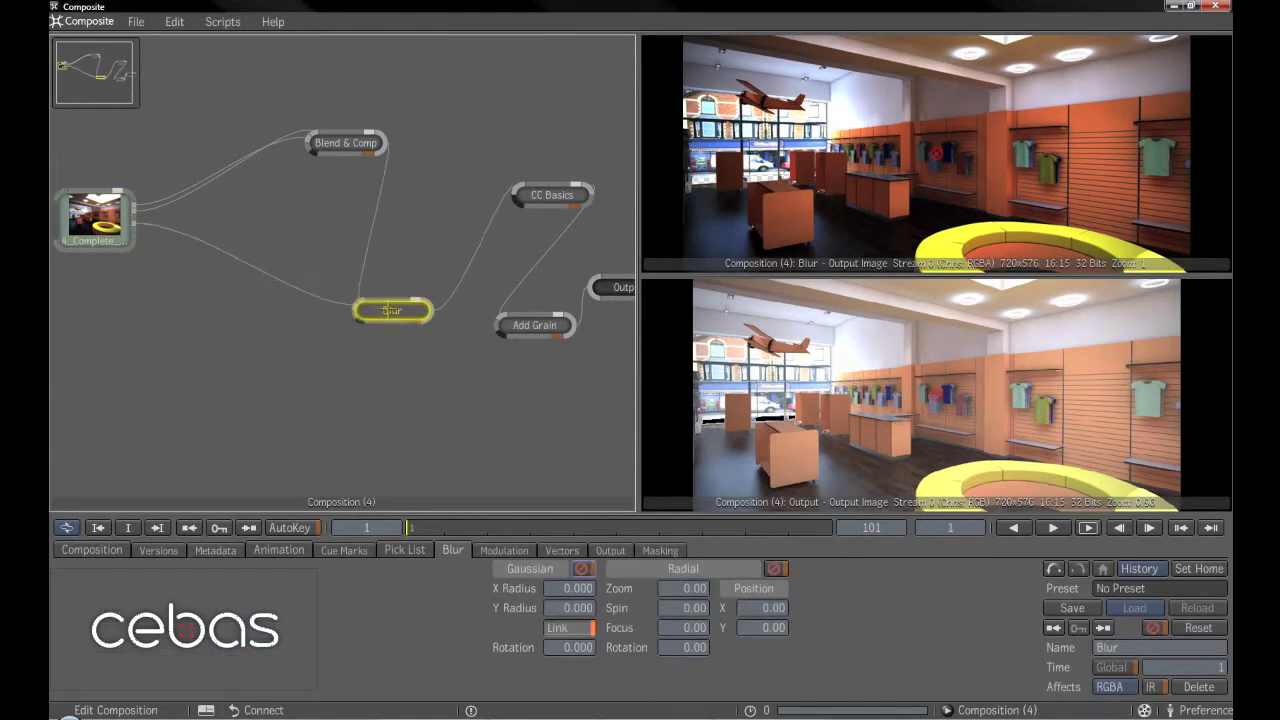
click(415, 299)
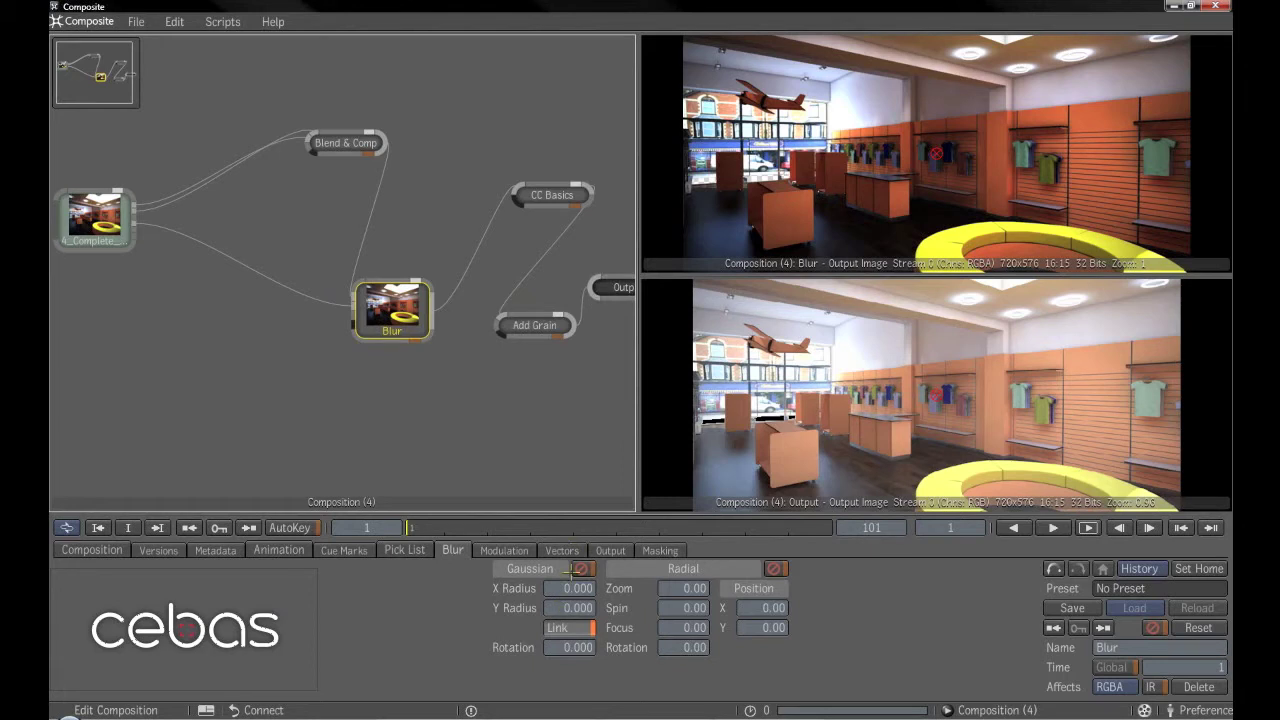
Pick the blur modulation offset of 0.842 near the counter's base in the lower player and set the linked modulation radius to 6.2.
click(506, 550)
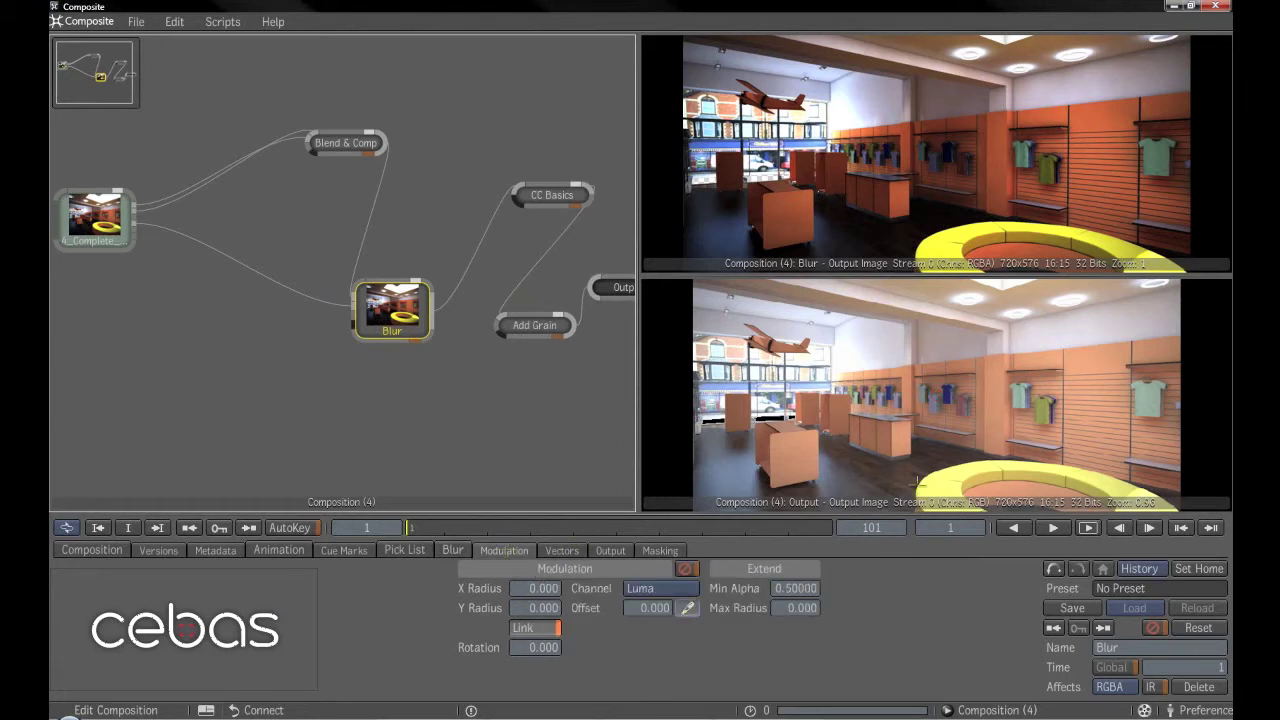
click(902, 438)
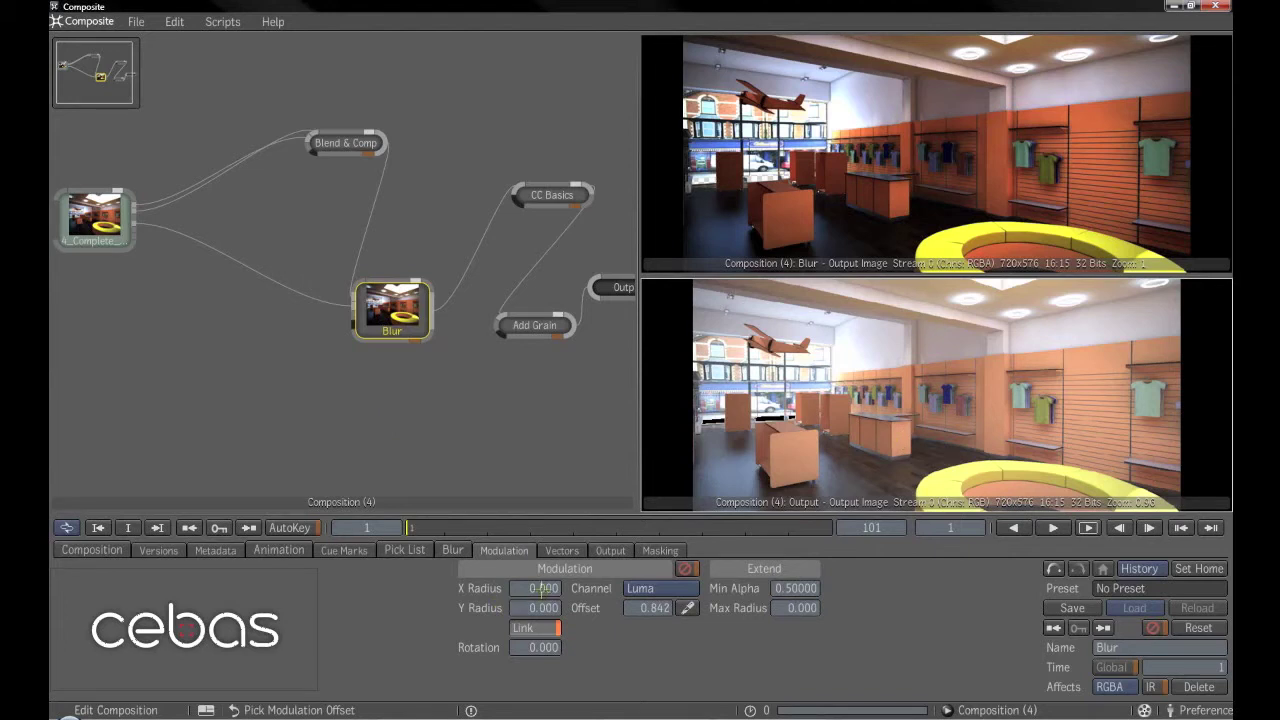
drag(543, 588, 591, 588)
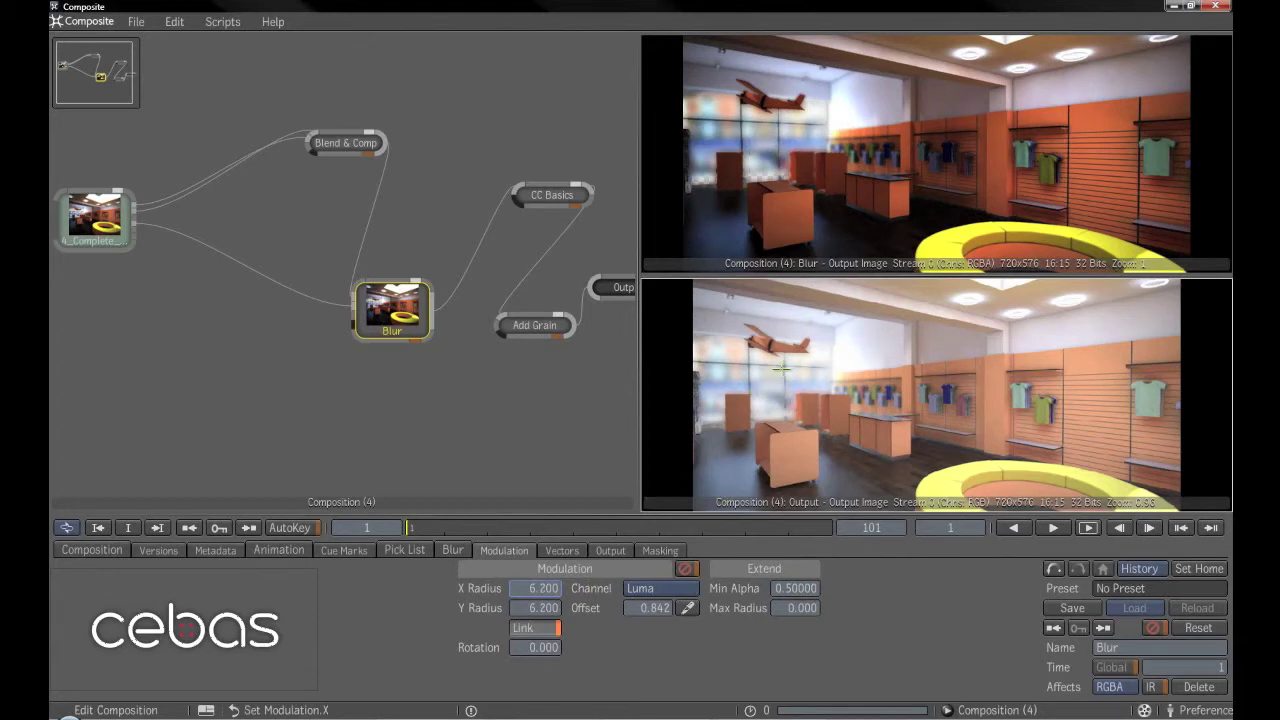
drag(390, 312, 396, 326)
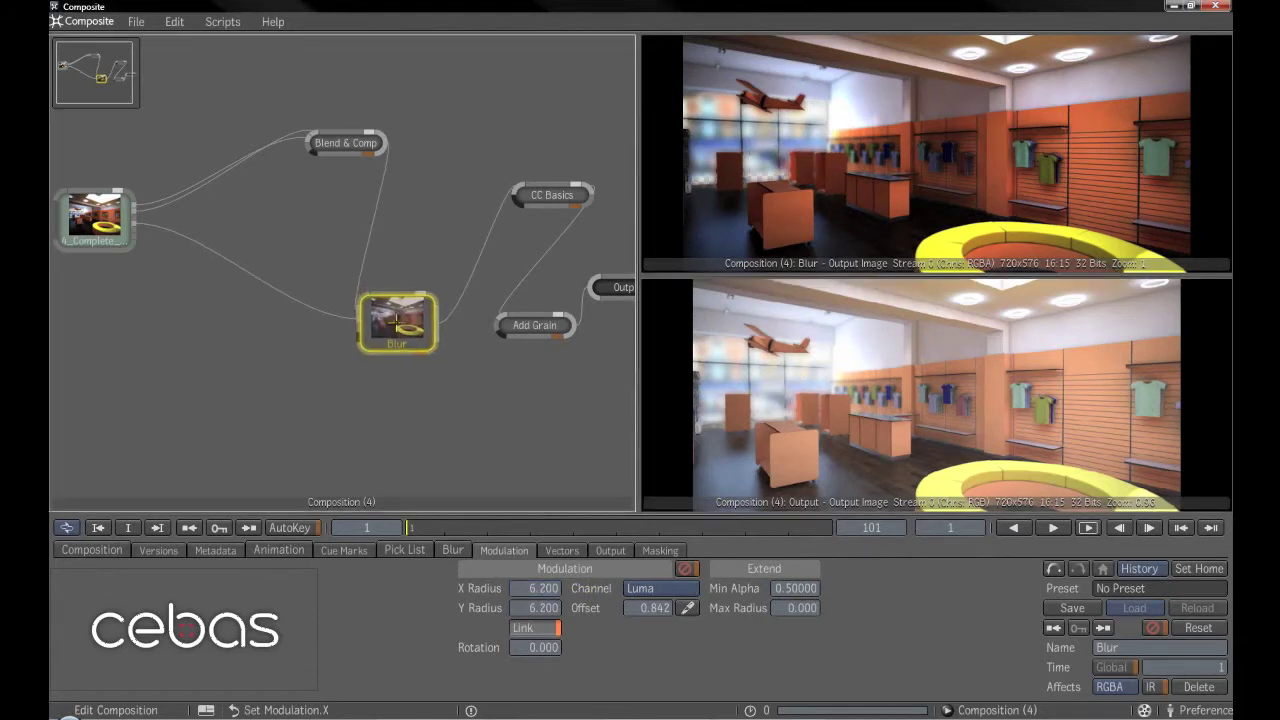
Insert a CC Basics node on the connection between the render's frc channel output and the Blur node.
click(231, 262)
right_click(230, 262)
mouse_move(290, 276)
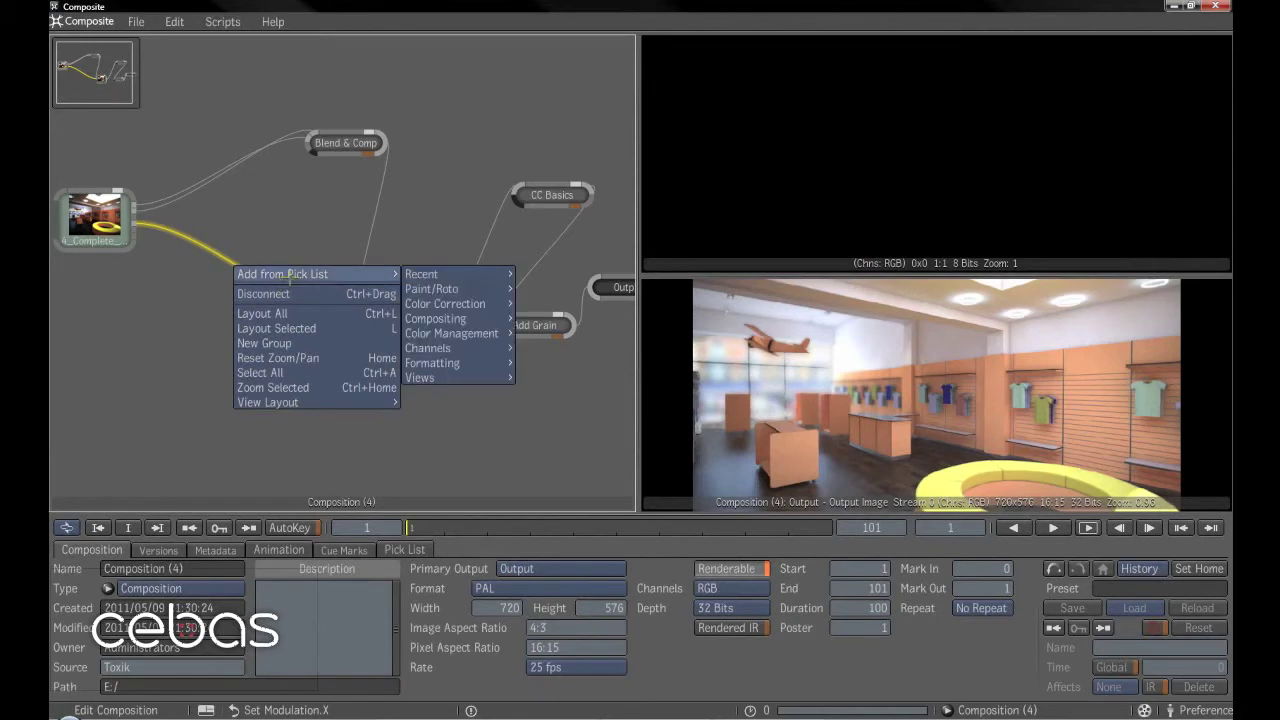
mouse_move(430, 303)
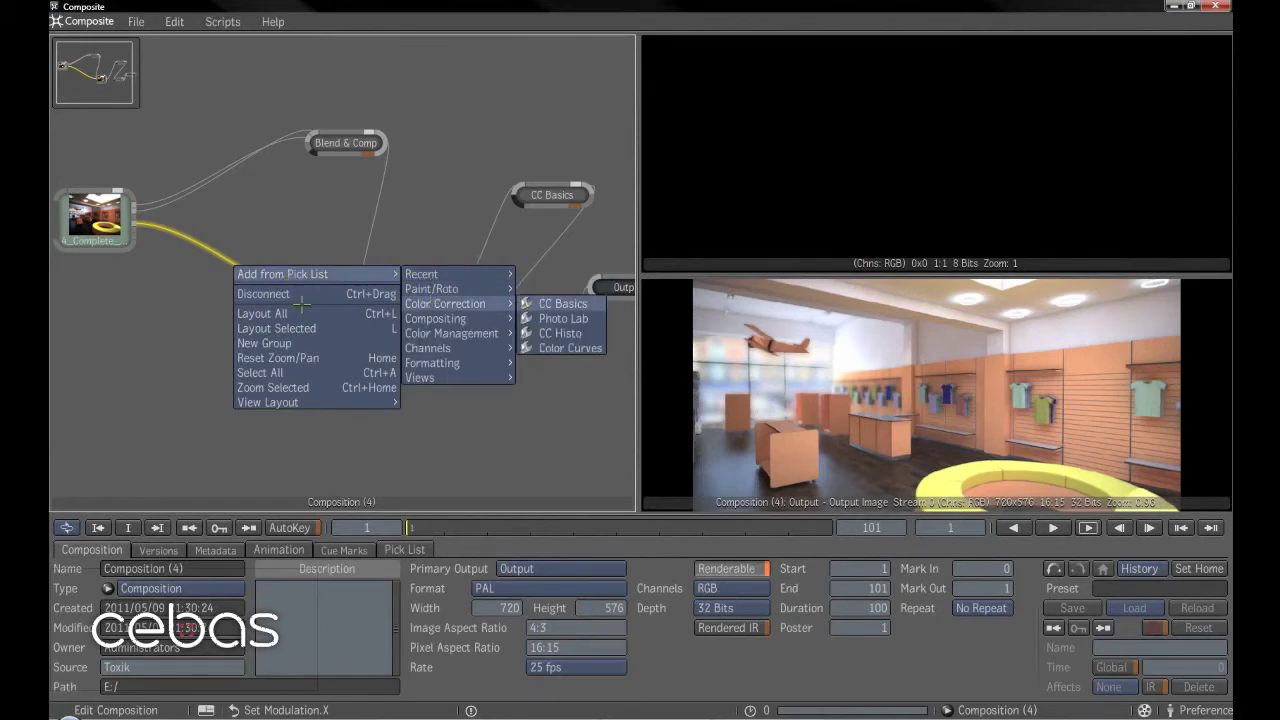
click(563, 303)
drag(245, 260, 258, 284)
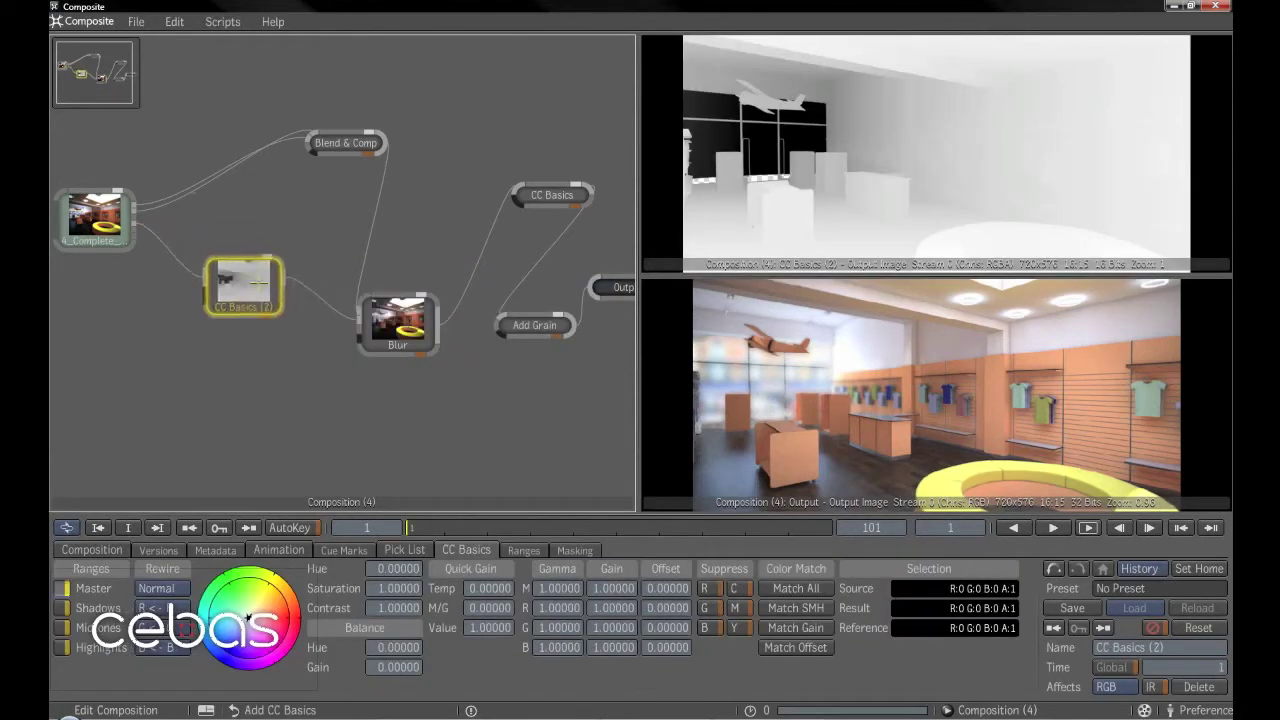
Set the new CC Basics node's master gamma to 0.454.
click(559, 588)
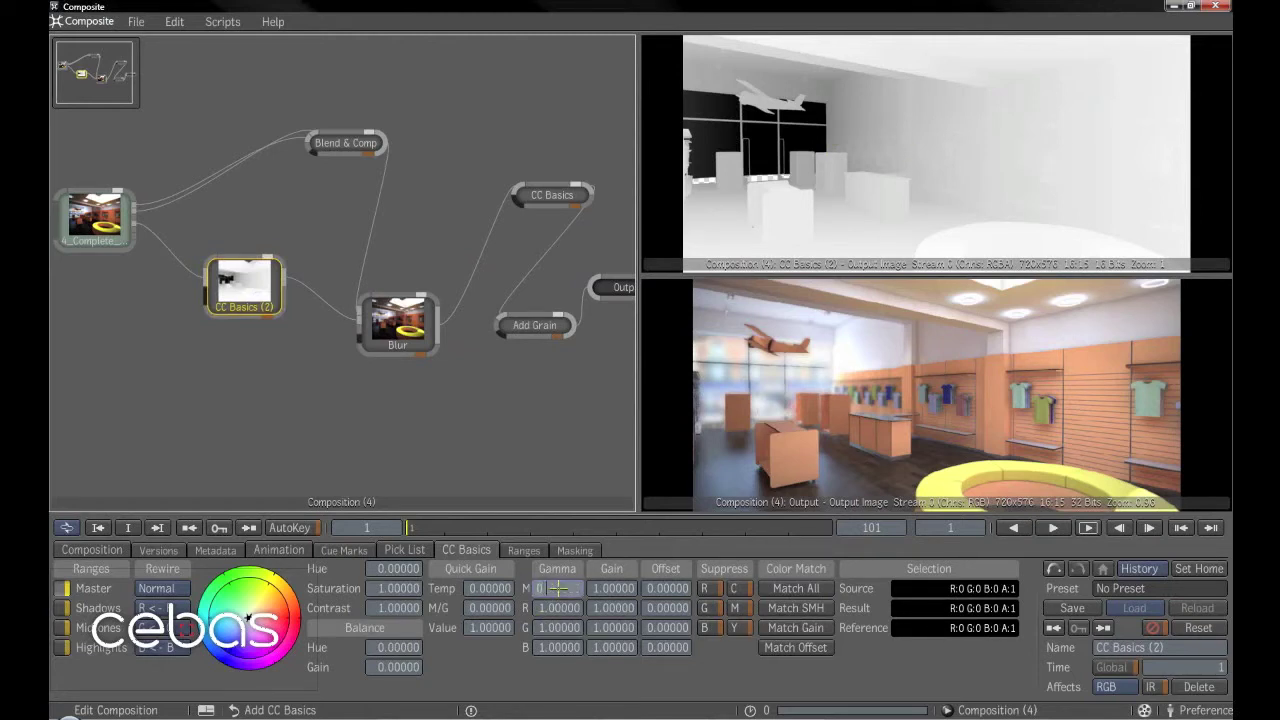
text(0.4)
key(Return)
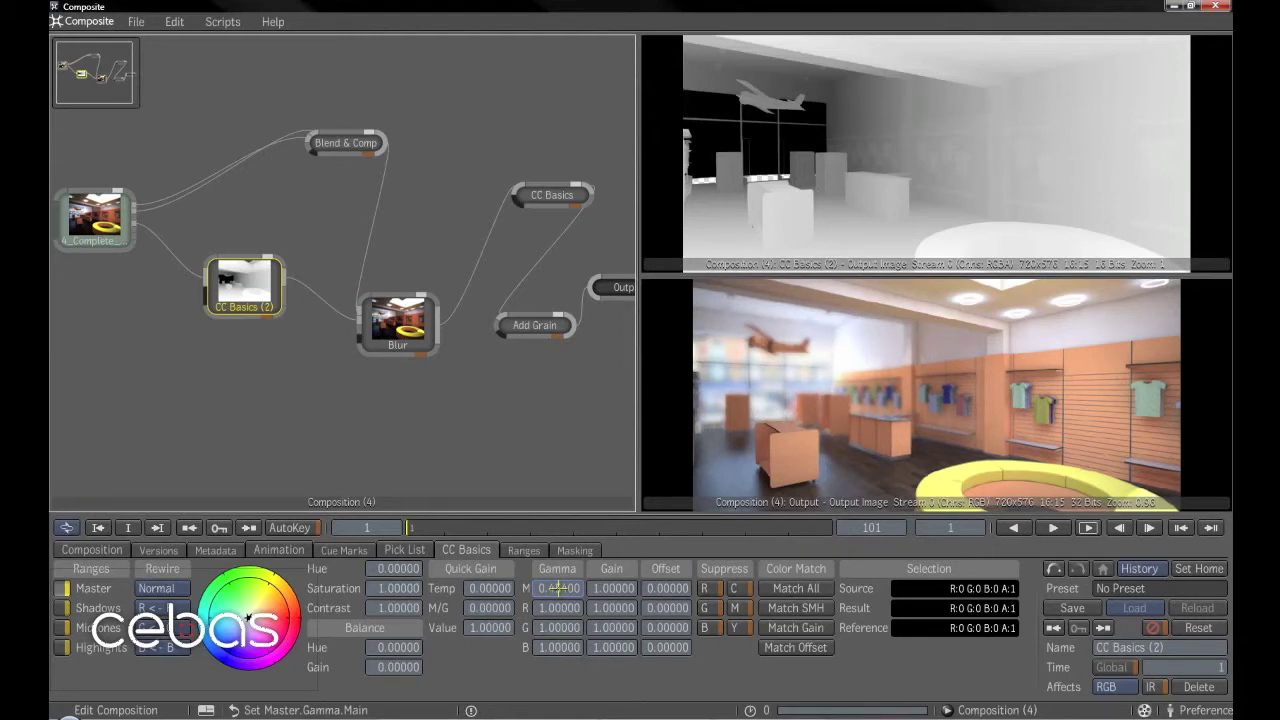
Reduce the Blur node's linked modulation radius to 2.2.
drag(398, 320, 408, 308)
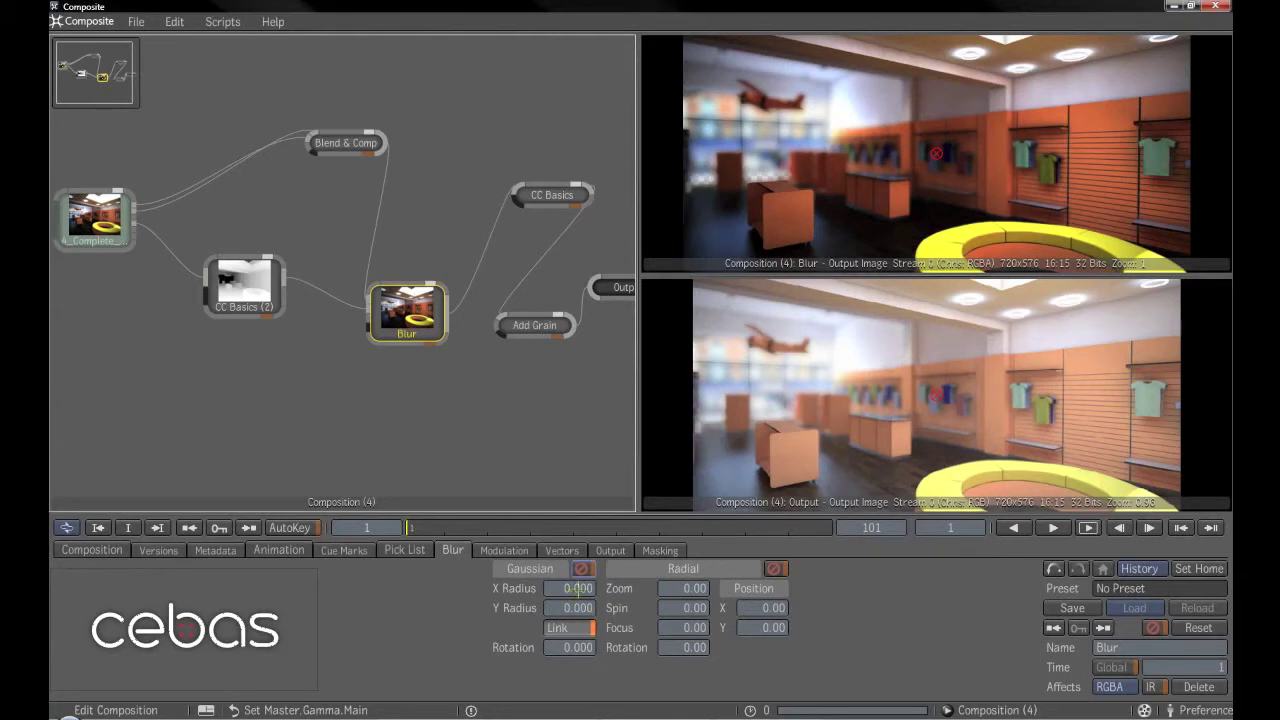
click(504, 550)
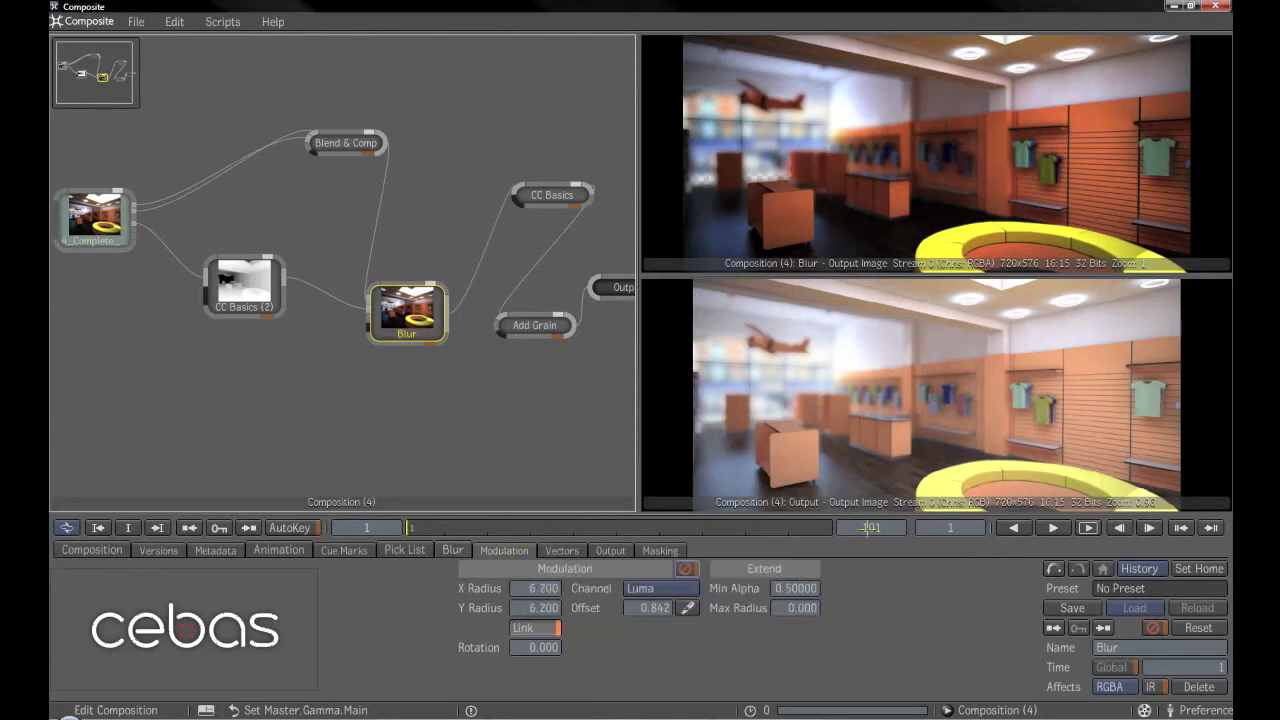
drag(543, 591, 514, 591)
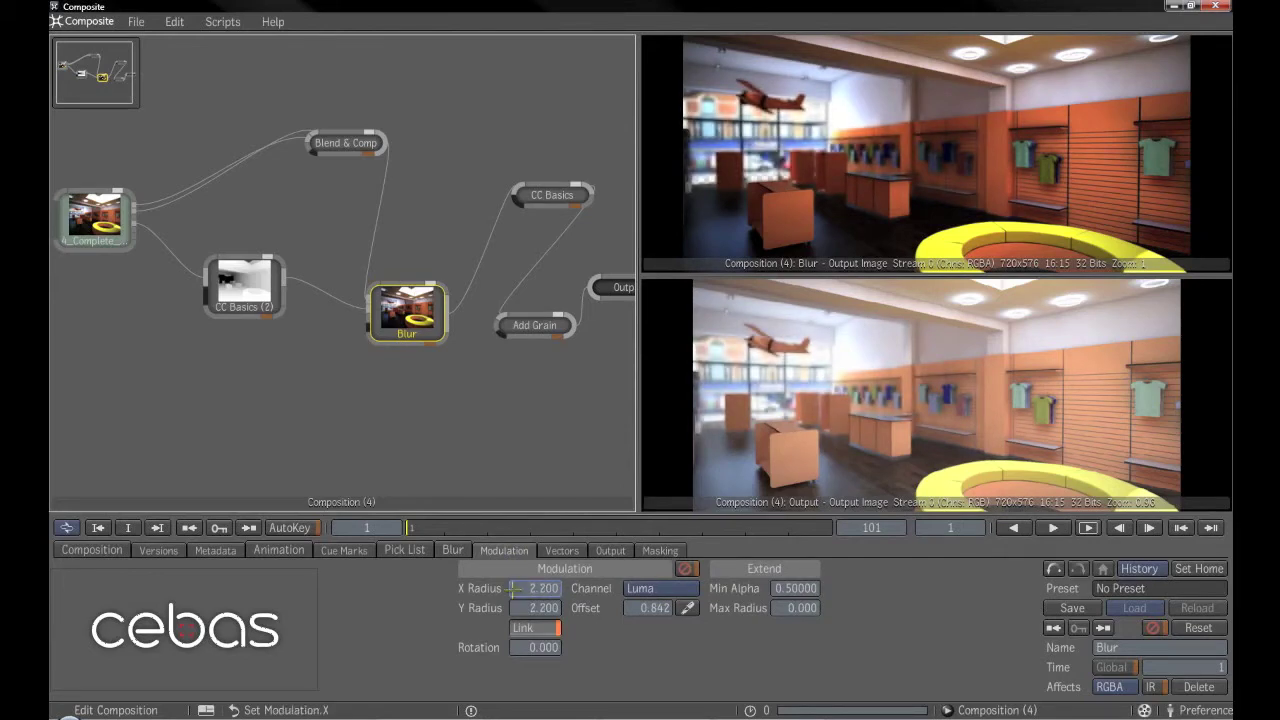
Rearrange the schematic with CC Basics (2) and Blend & Comp lower, stacked between the render node and Blur.
drag(262, 298, 275, 379)
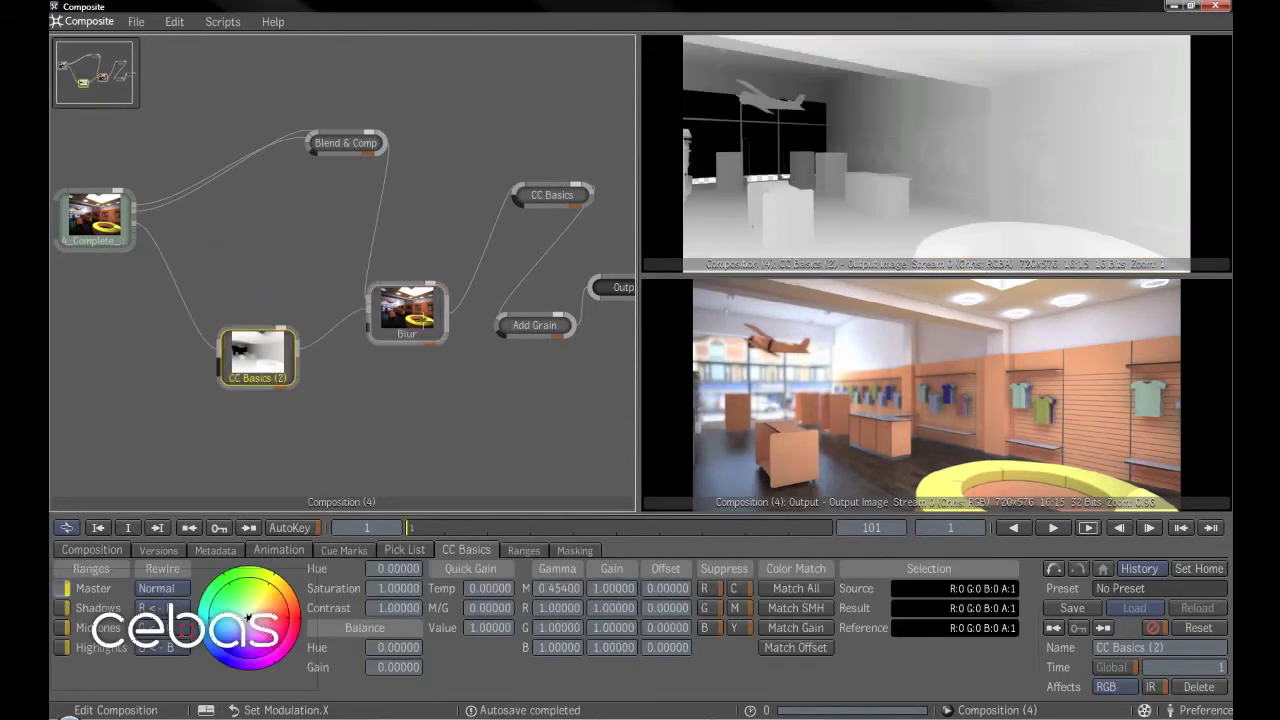
drag(422, 322, 442, 334)
drag(277, 362, 316, 373)
drag(333, 145, 288, 278)
Insert a second Blend & Comp node between Blend & Comp and Blur, and connect the render's floor pass output to its front input.
right_click(352, 279)
mouse_move(408, 292)
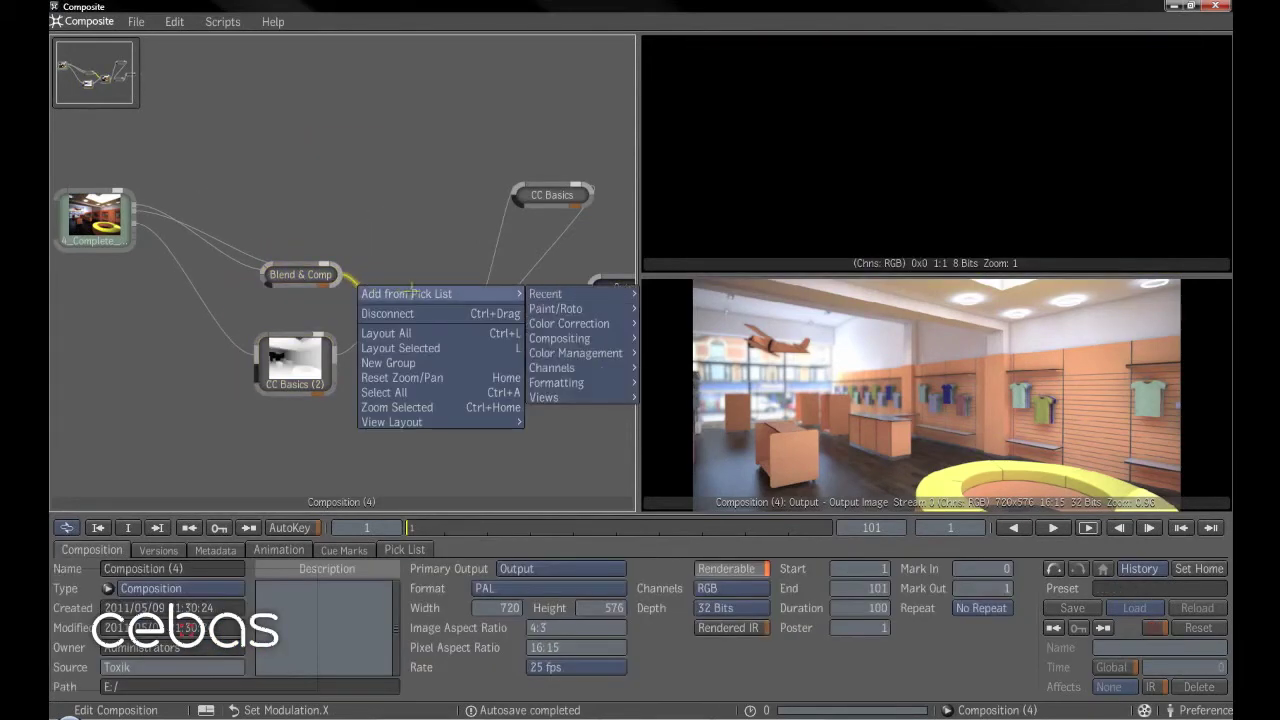
mouse_move(546, 295)
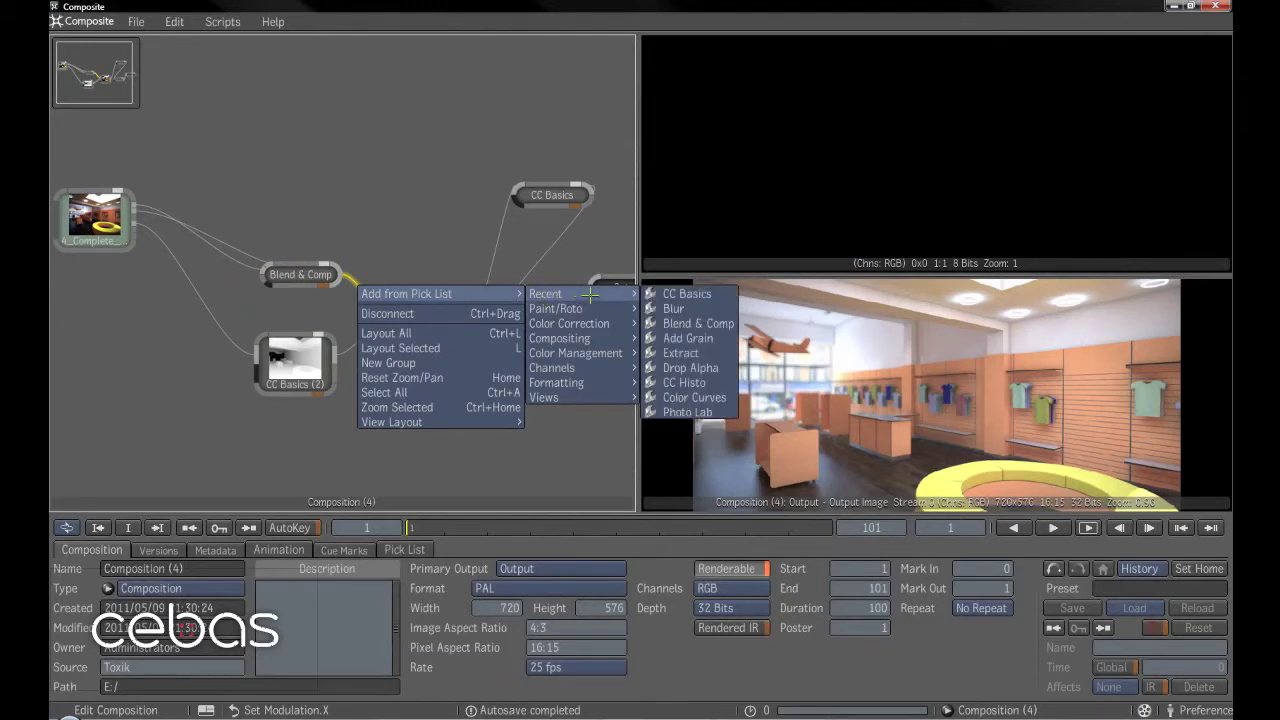
click(698, 323)
drag(349, 277, 367, 197)
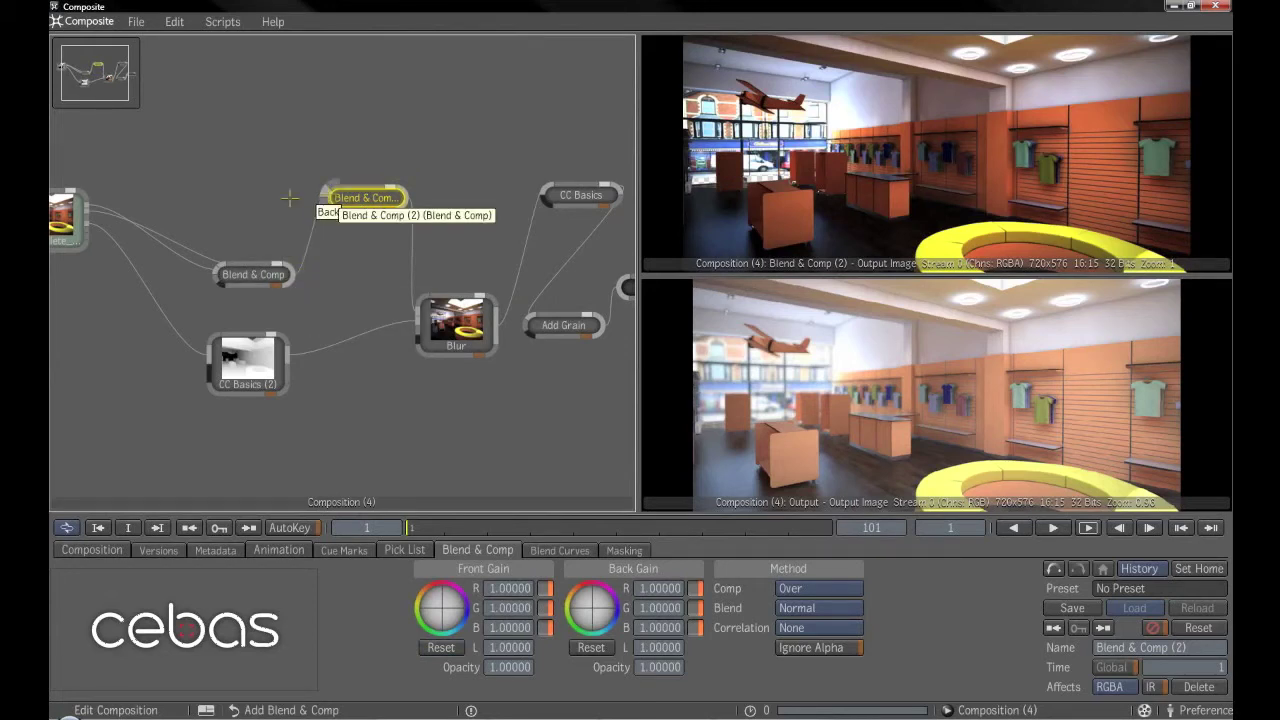
drag(78, 205, 336, 187)
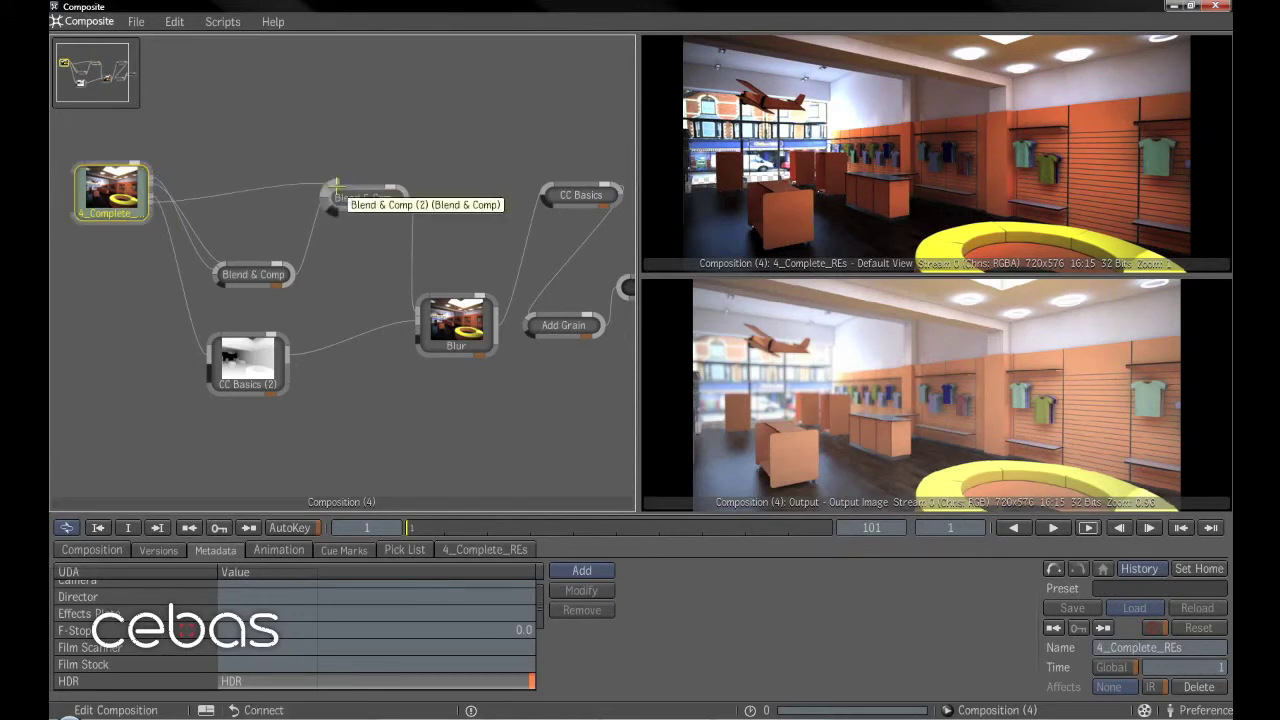
Insert a CC Basics node on the connection from the render's floor pass to Blend & Comp (2), placed above Blend & Comp.
click(221, 191)
right_click(234, 199)
mouse_move(265, 207)
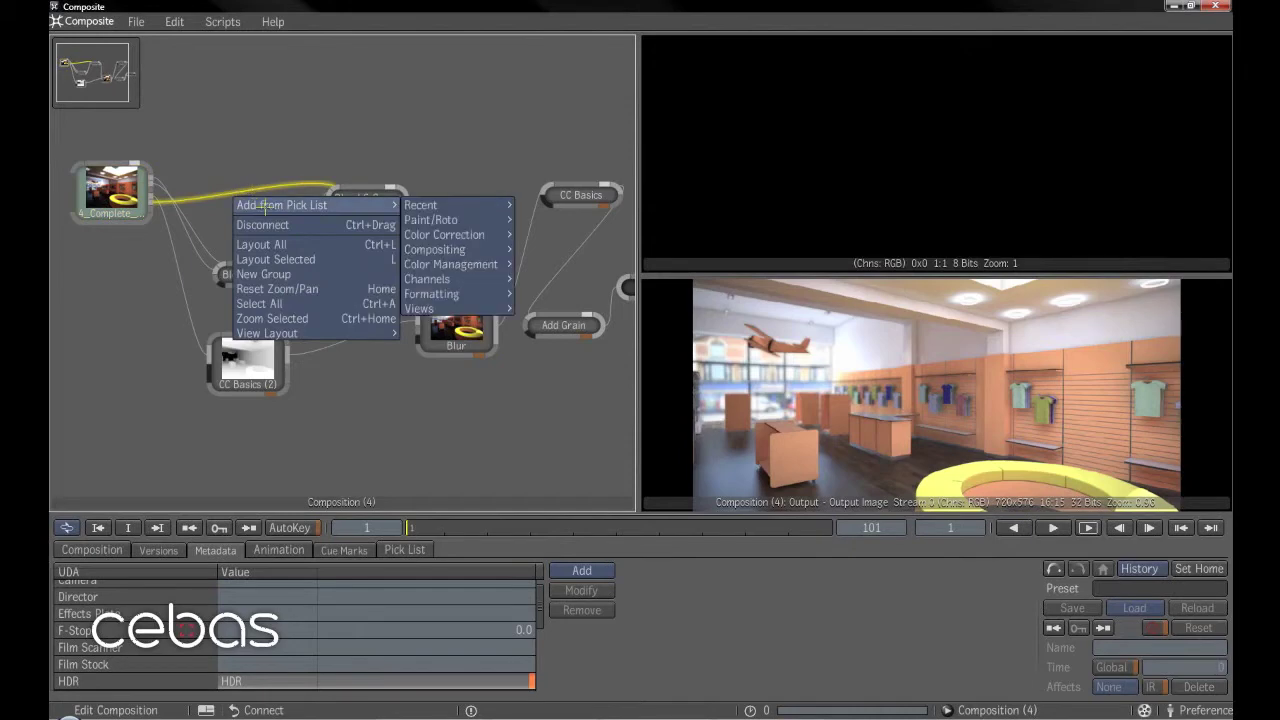
mouse_move(442, 232)
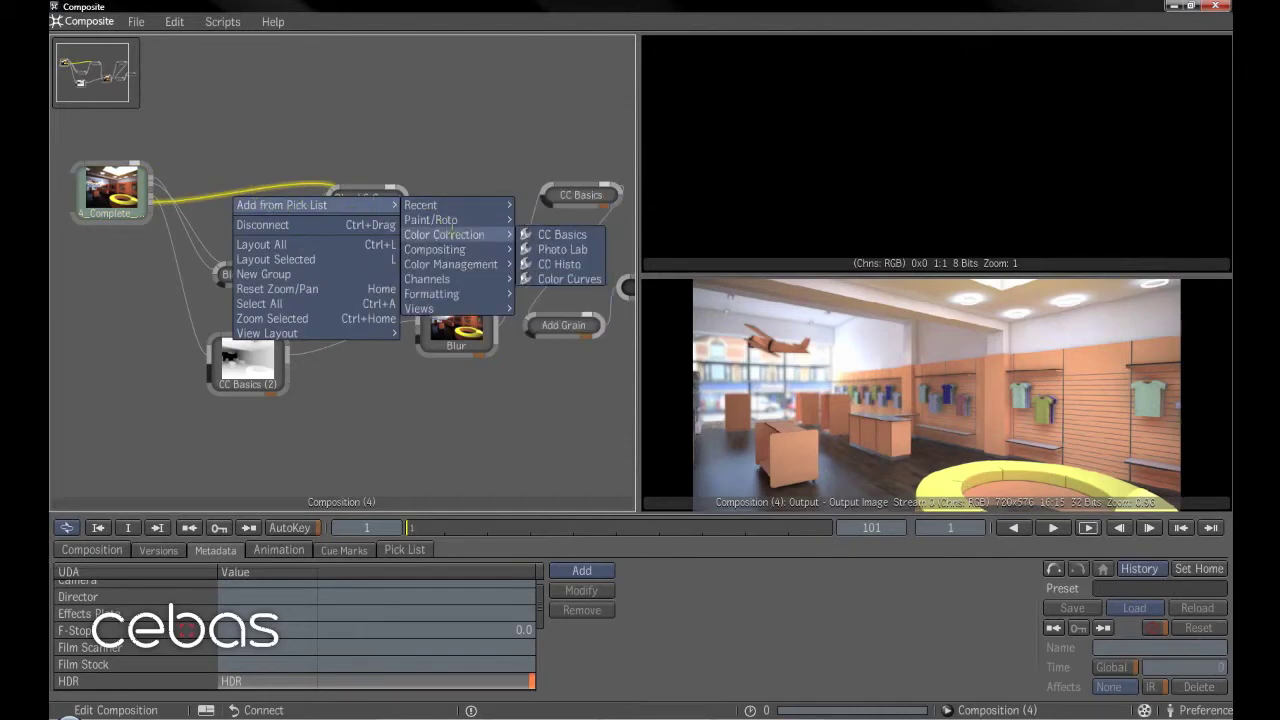
click(562, 234)
drag(228, 194, 257, 166)
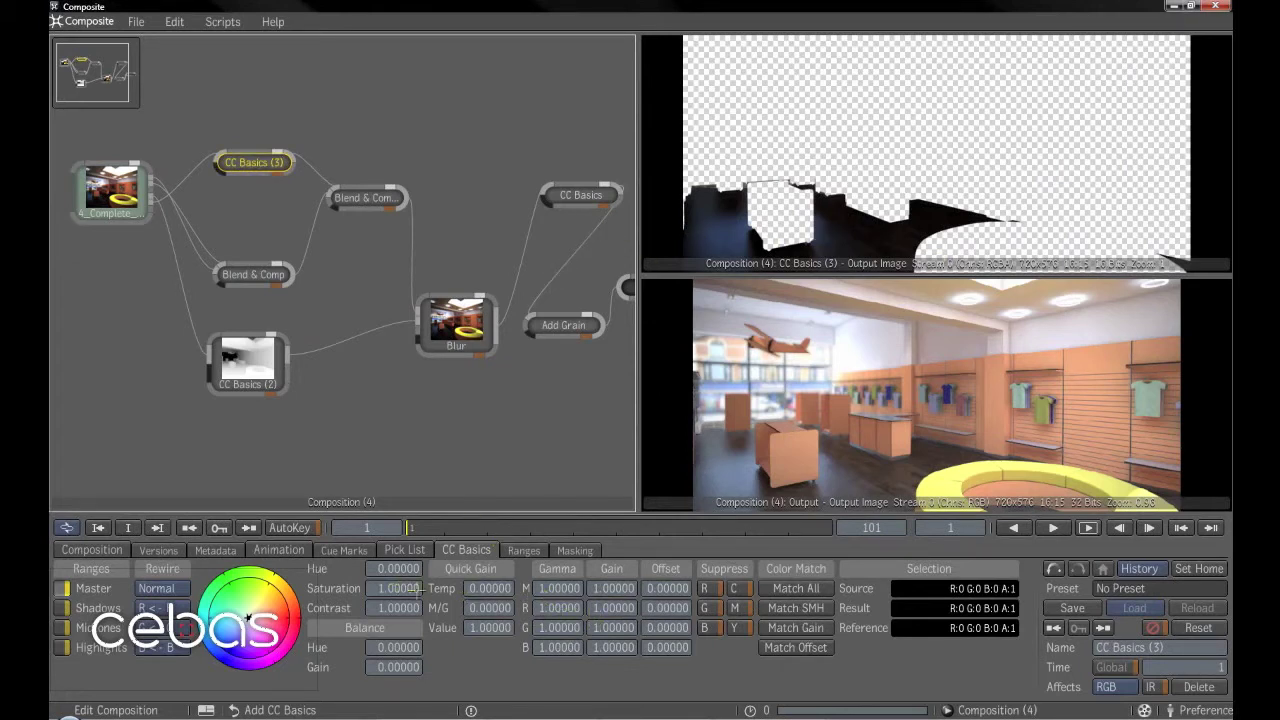
Try shifting the floor correction's hue to about -15.333 in CC Basics (3).
drag(398, 568, 435, 568)
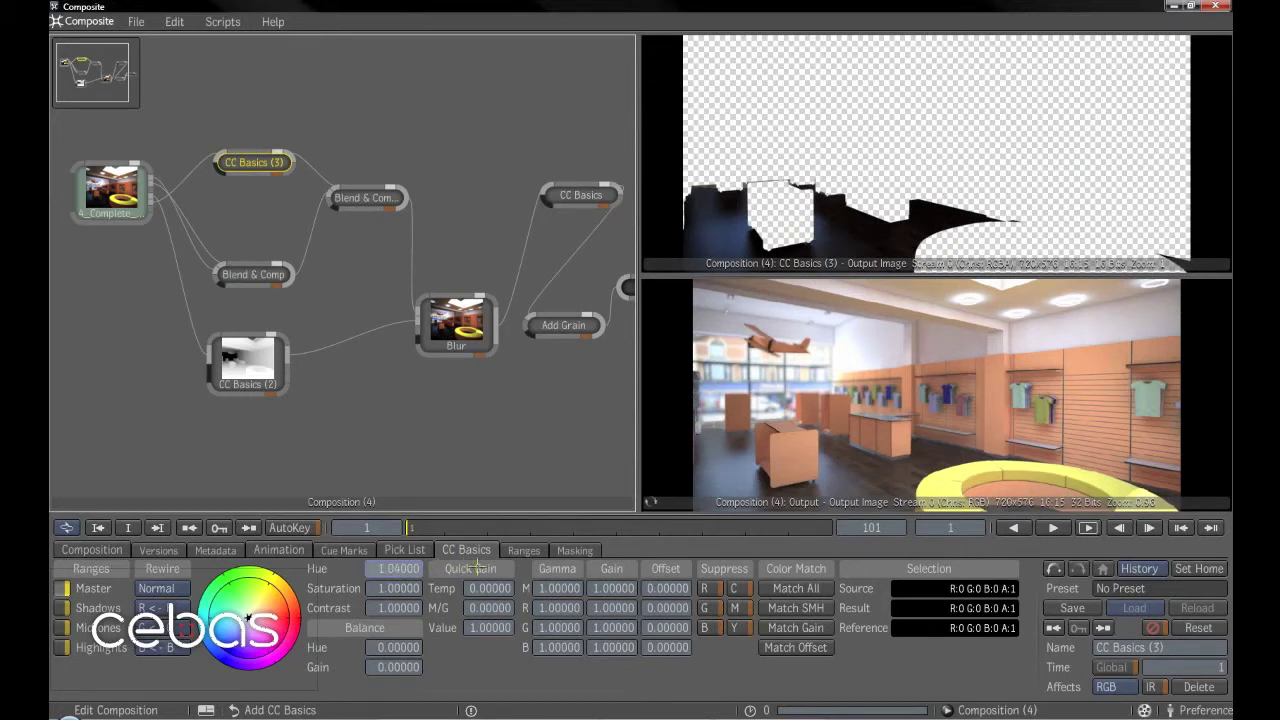
drag(516, 571, 667, 578)
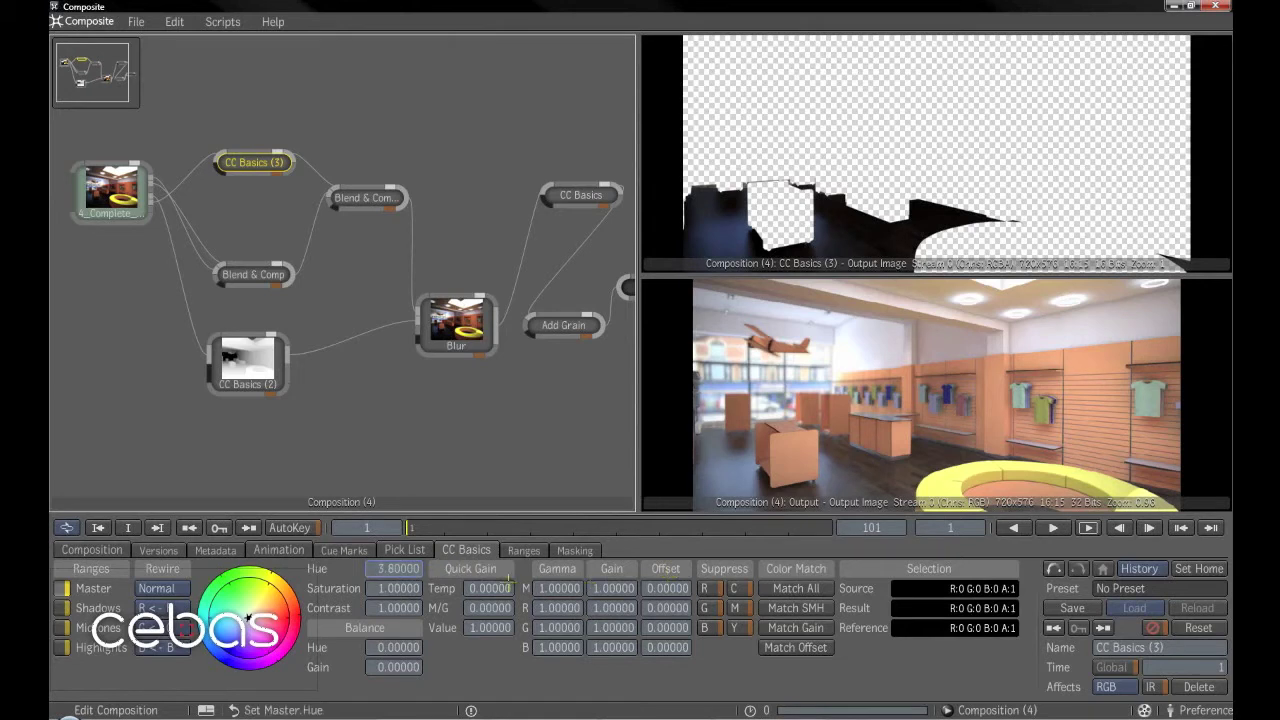
mouse_move(304, 566)
mouse_down()
mouse_move(706, 483)
mouse_move(508, 592)
mouse_up()
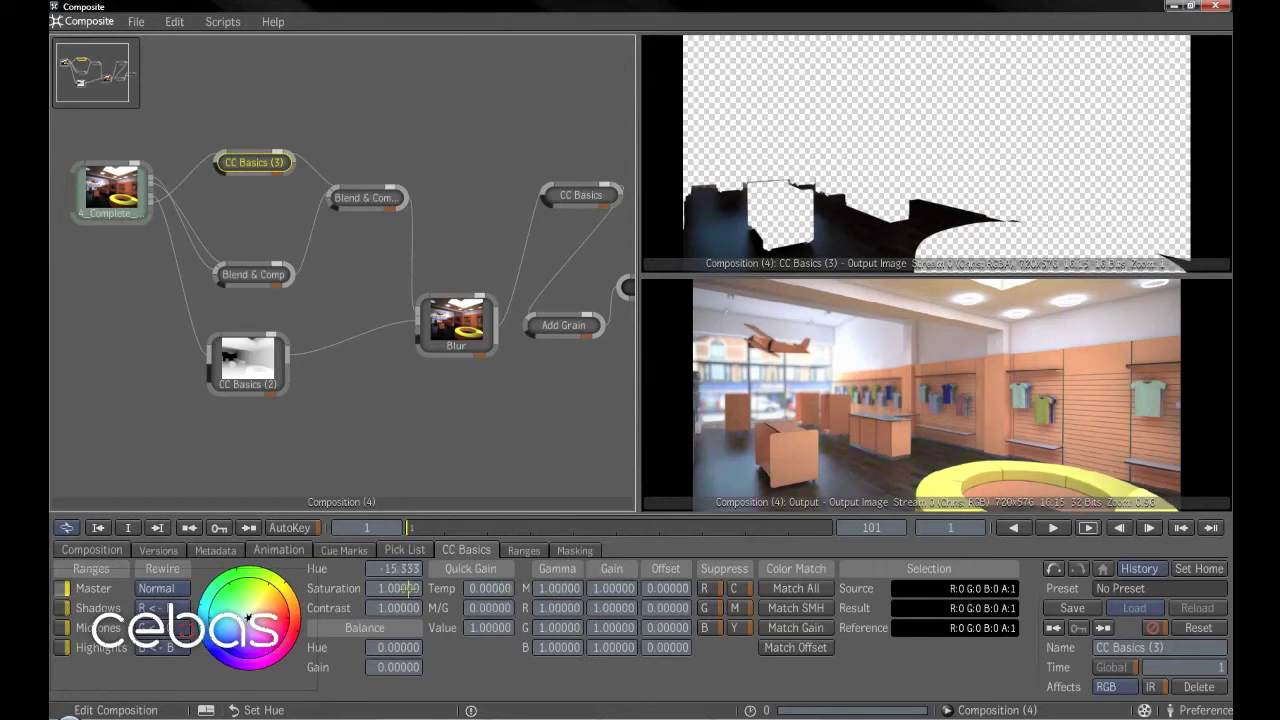
Lower the floor correction's saturation to 0.47 and reset its hue to the default.
drag(408, 589, 370, 589)
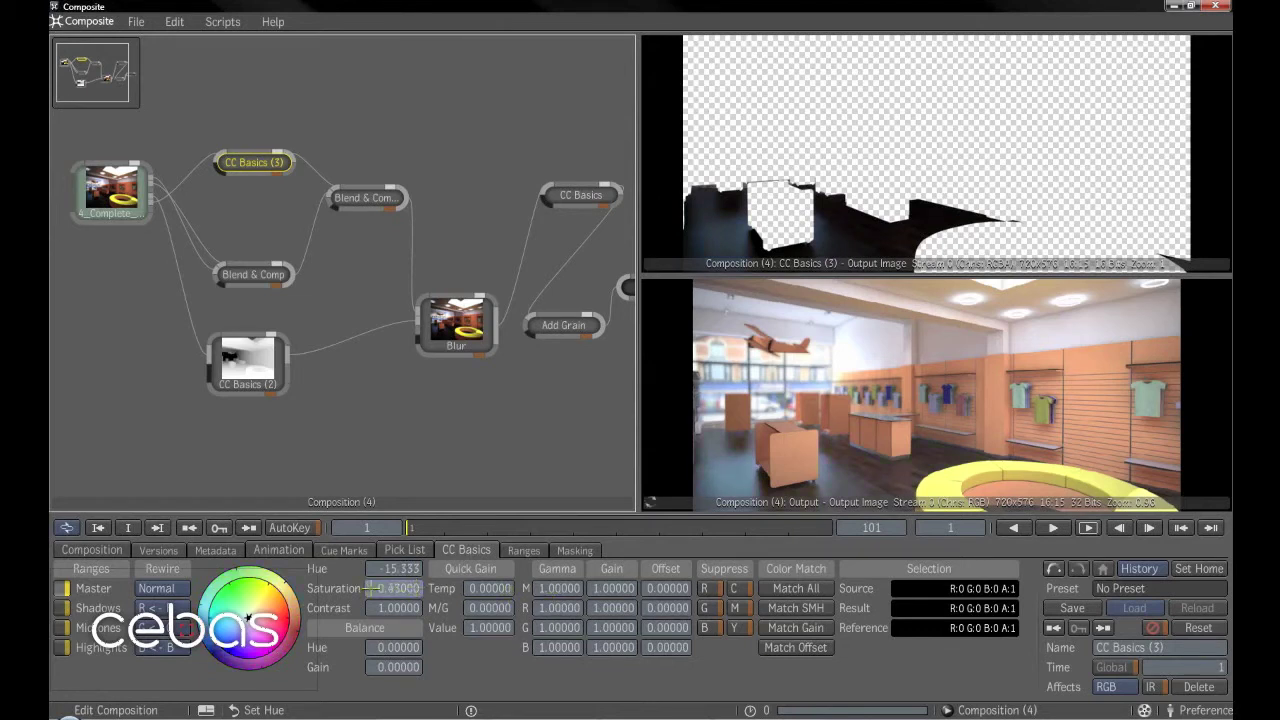
drag(365, 589, 455, 590)
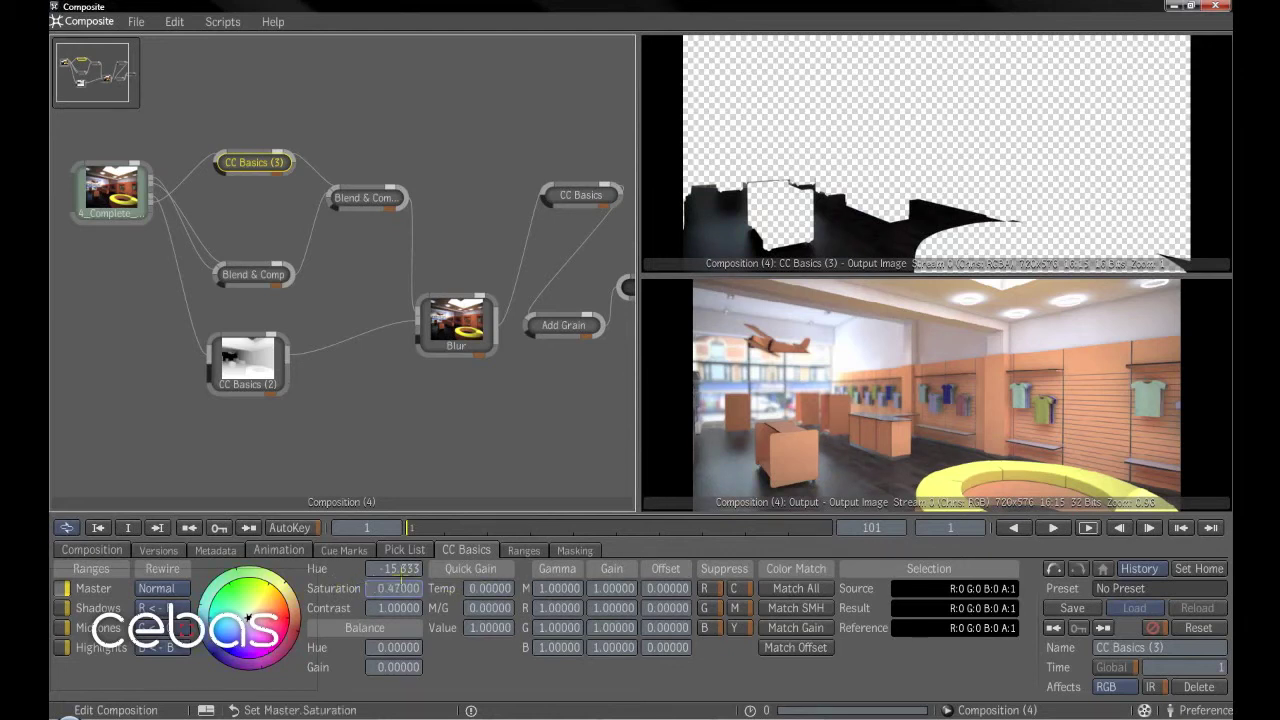
right_click(401, 578)
click(387, 478)
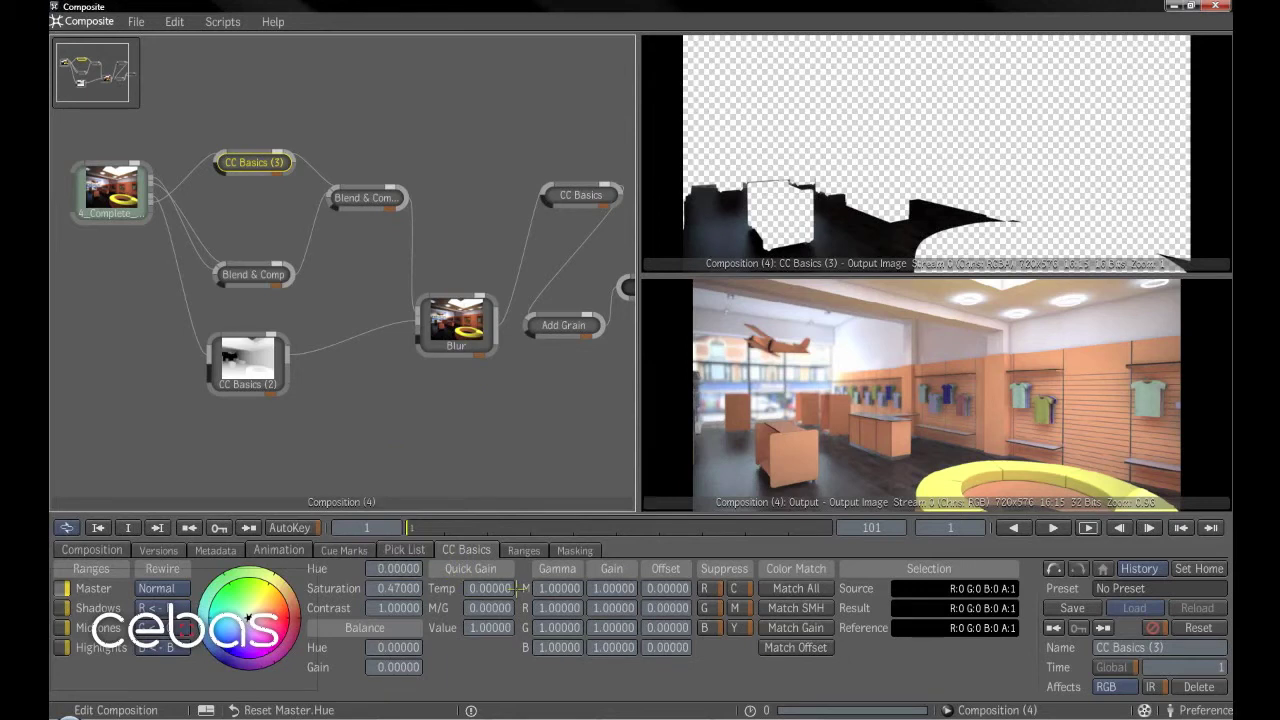
Try stronger and weaker contrast on the floor correction, and restore the contrast to 1.
click(556, 590)
drag(408, 607, 525, 615)
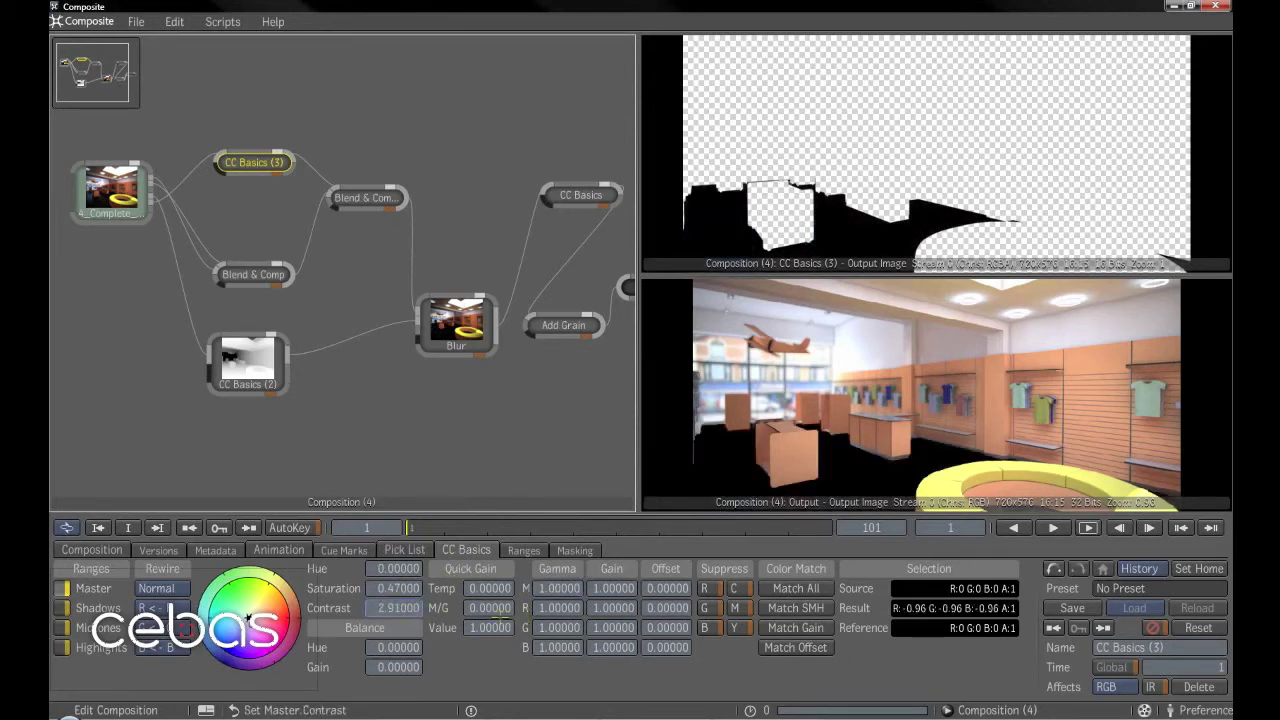
drag(408, 612, 240, 609)
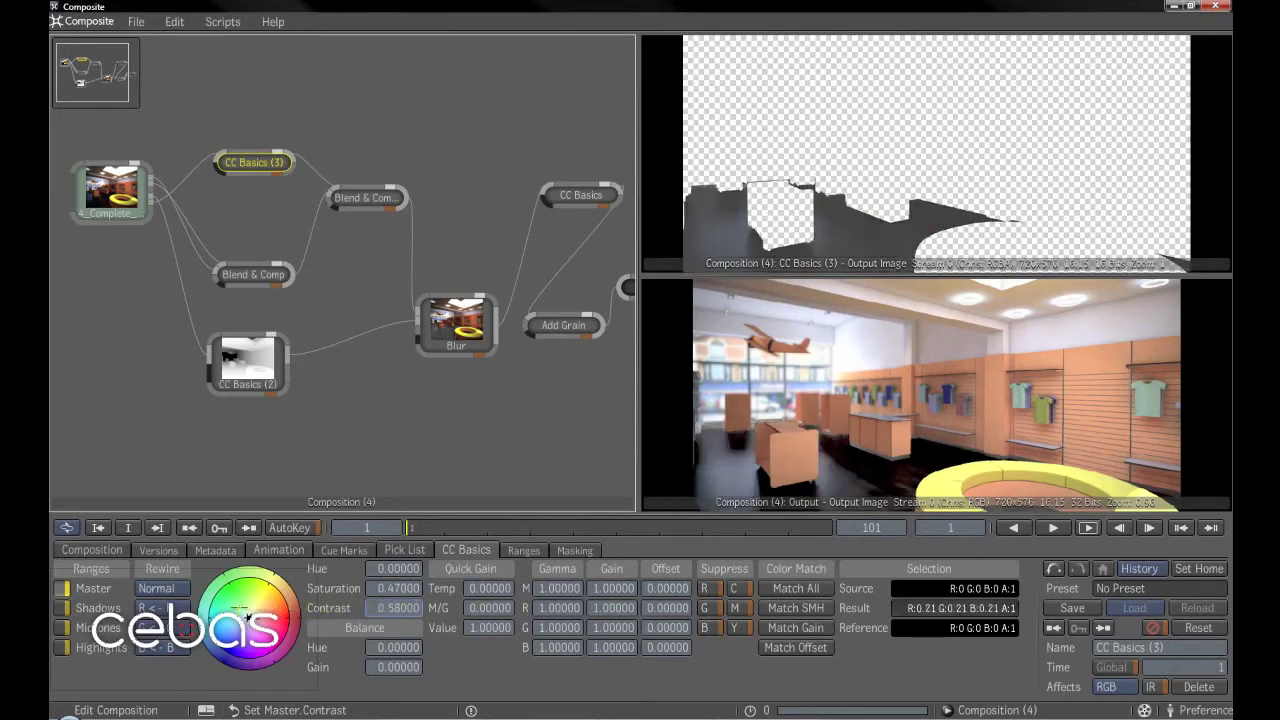
click(392, 612)
drag(405, 611, 342, 616)
text(1)
key(Return)
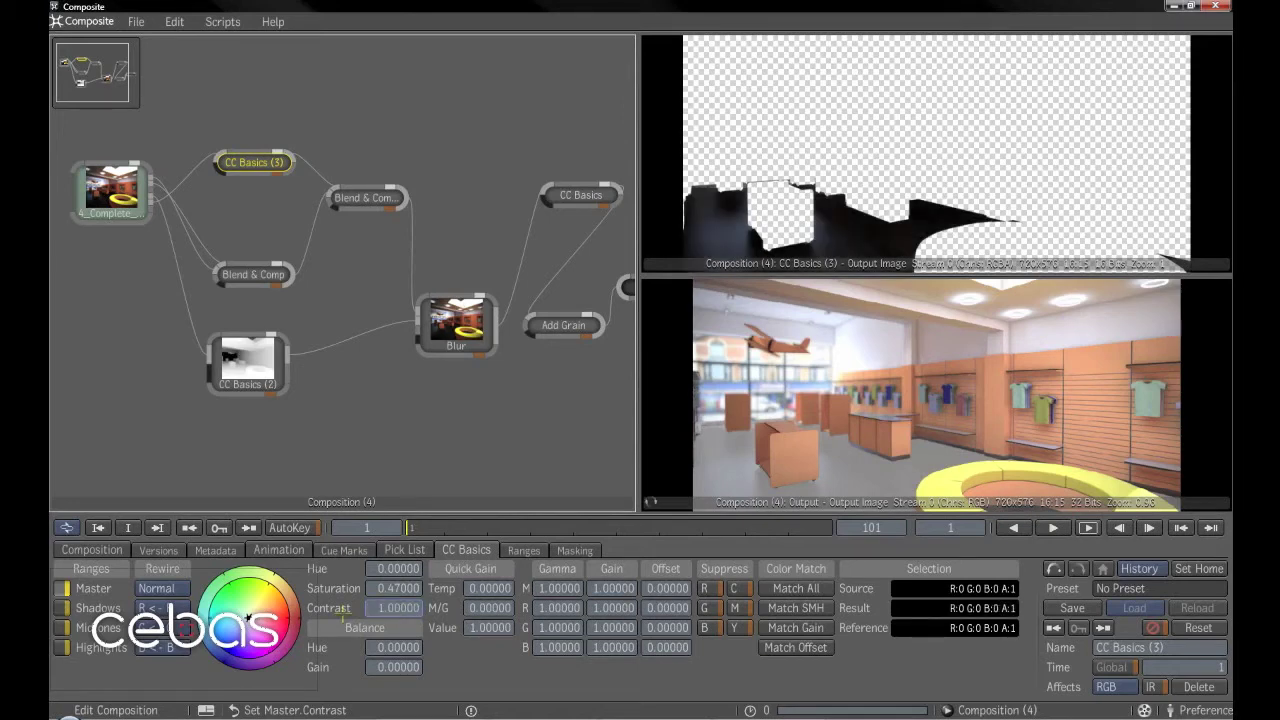
Tidy the schematic by lining up CC Basics (2) under Blend & Comp and moving CC Basics (3) and Blend & Comp (2) closer together.
drag(248, 362, 256, 360)
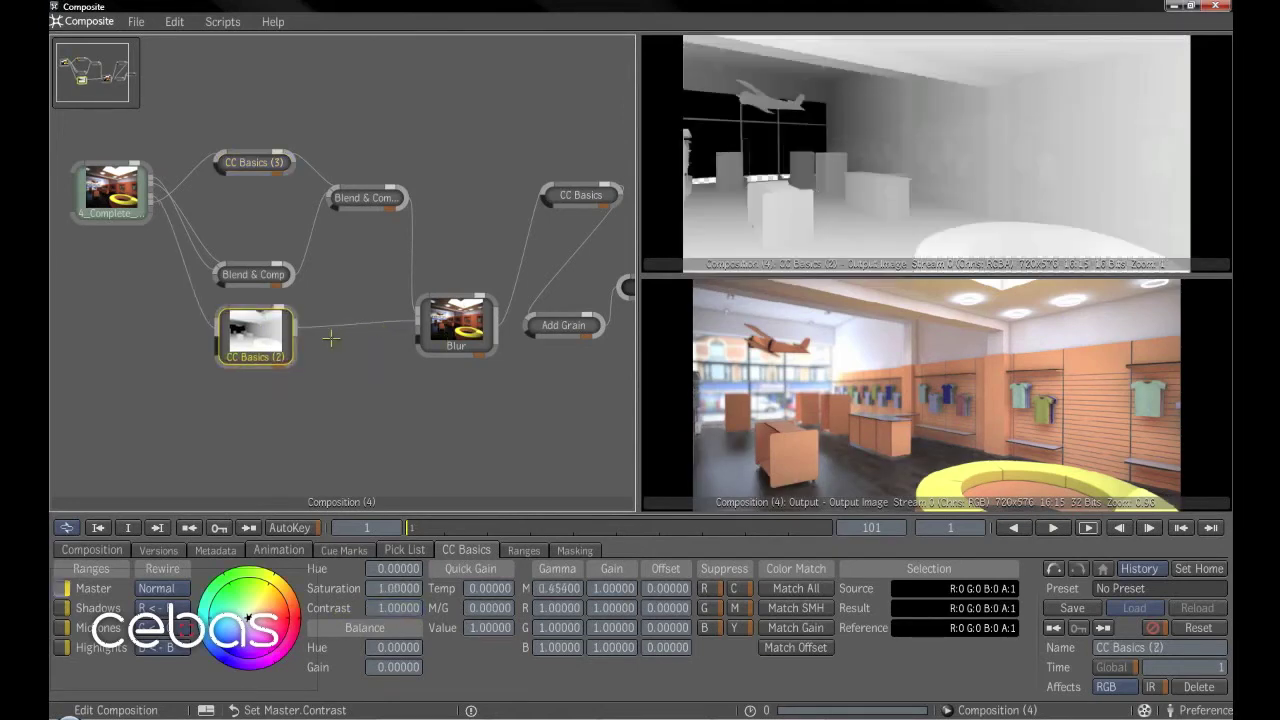
click(254, 274)
click(256, 162)
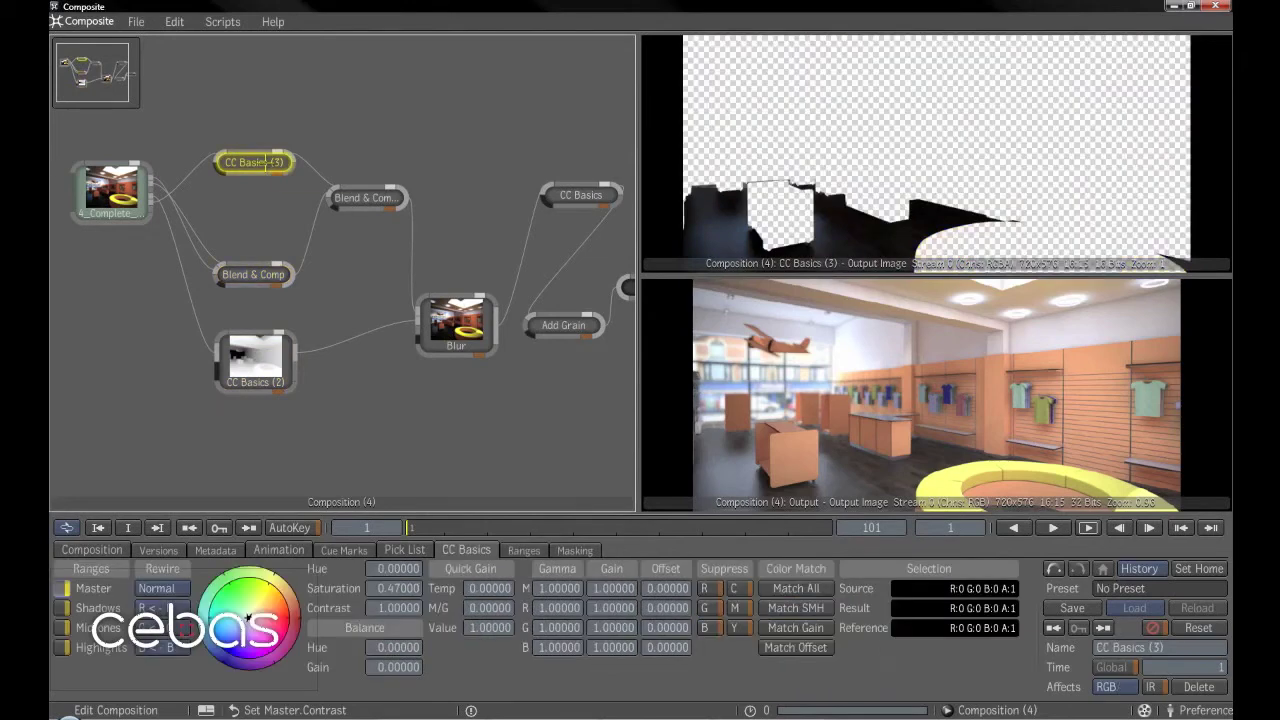
drag(364, 197, 370, 223)
drag(250, 162, 247, 197)
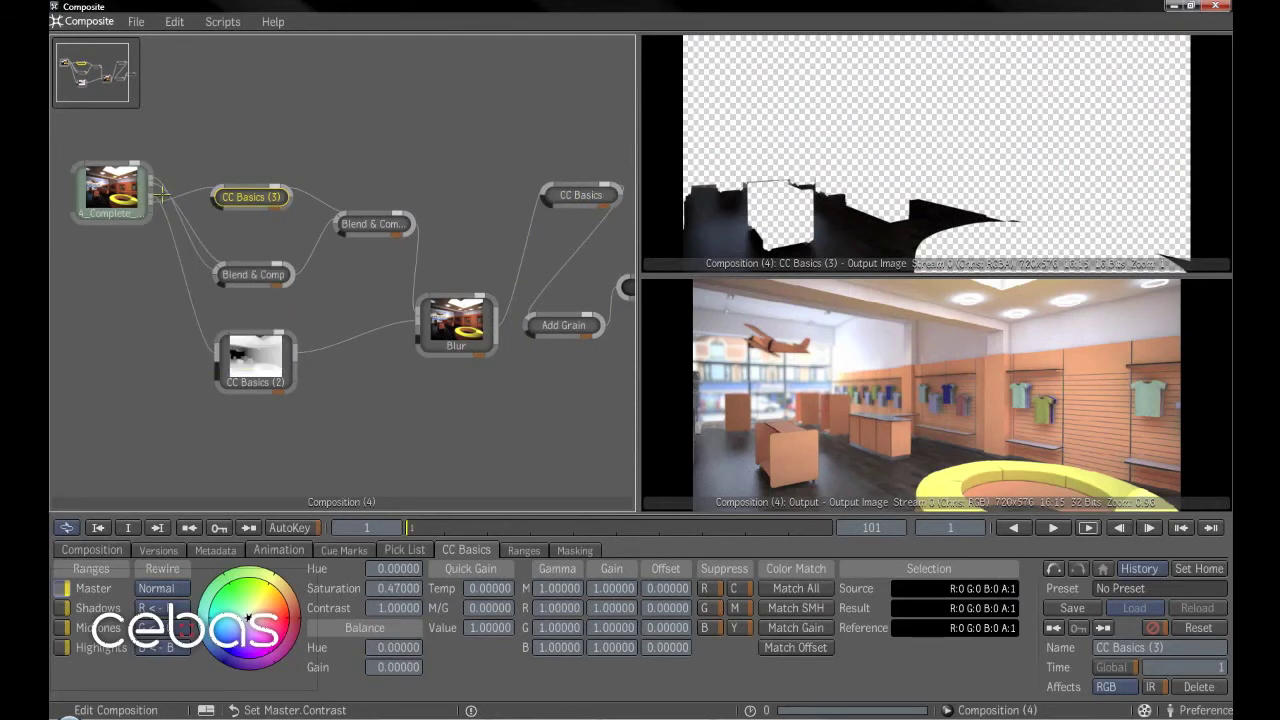
mouse_move(152, 190)
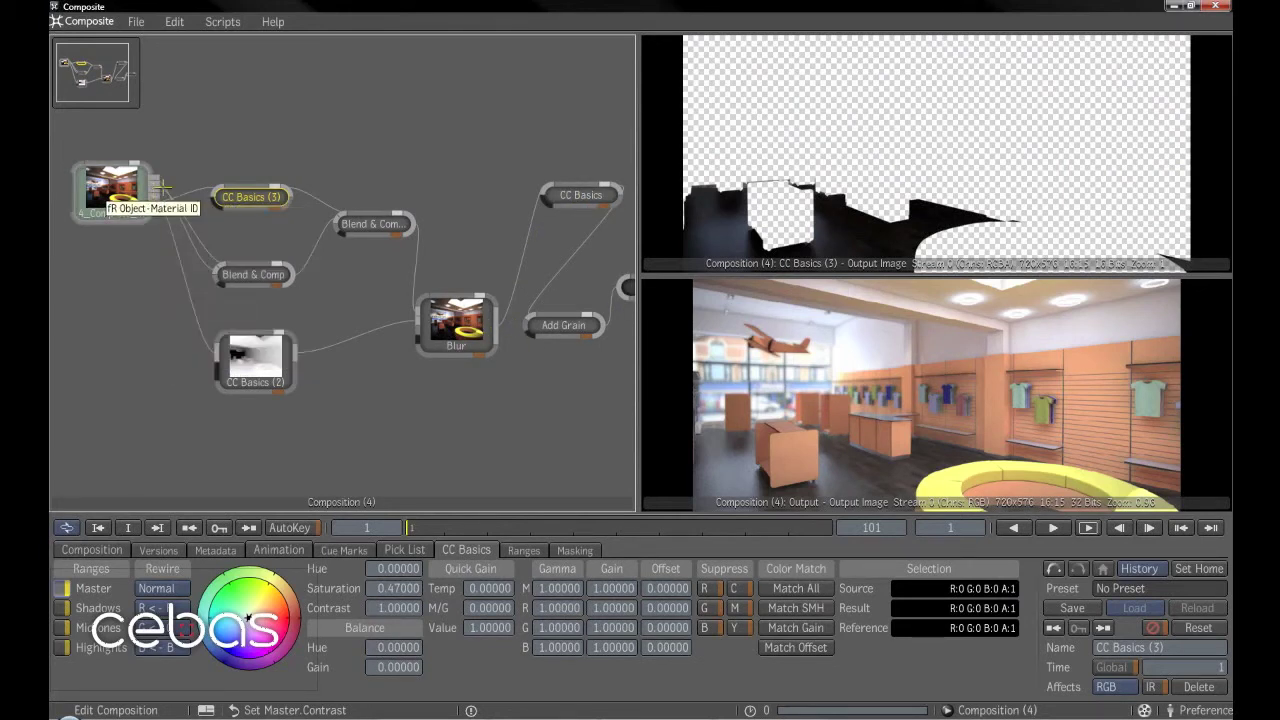
click(367, 224)
drag(367, 224, 345, 204)
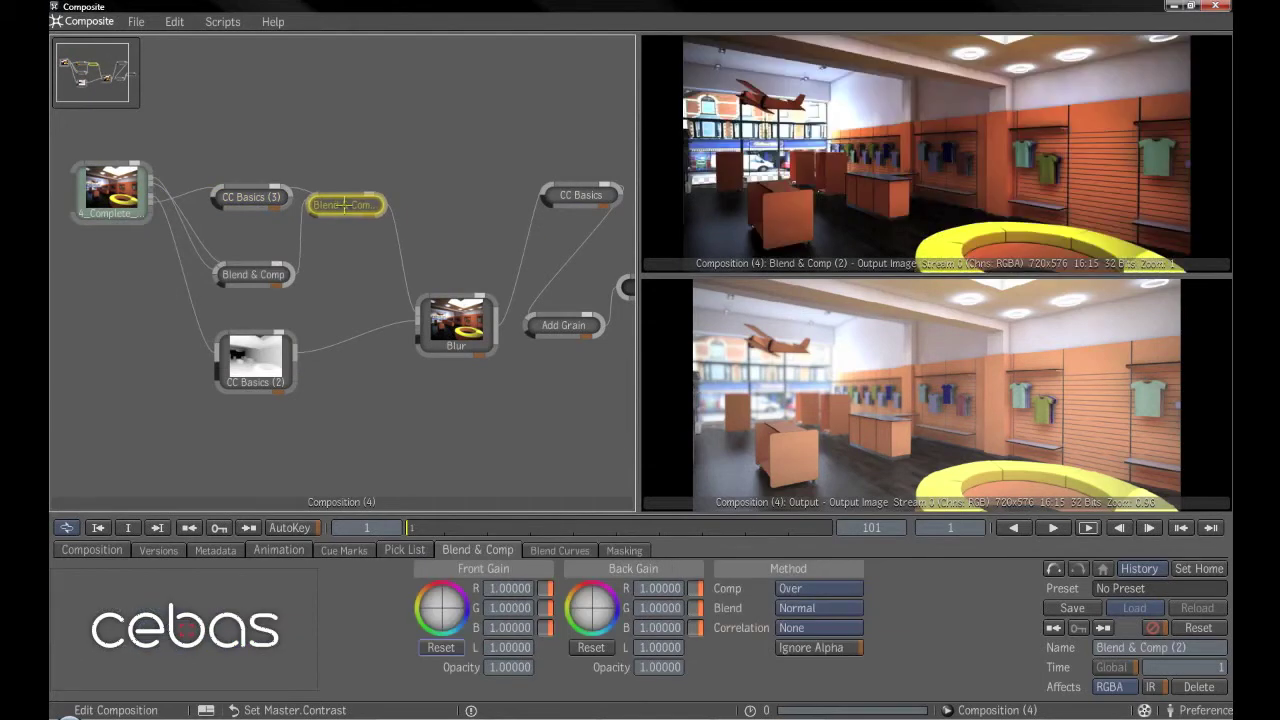
click(395, 231)
right_click(397, 232)
mouse_move(500, 241)
mouse_move(630, 233)
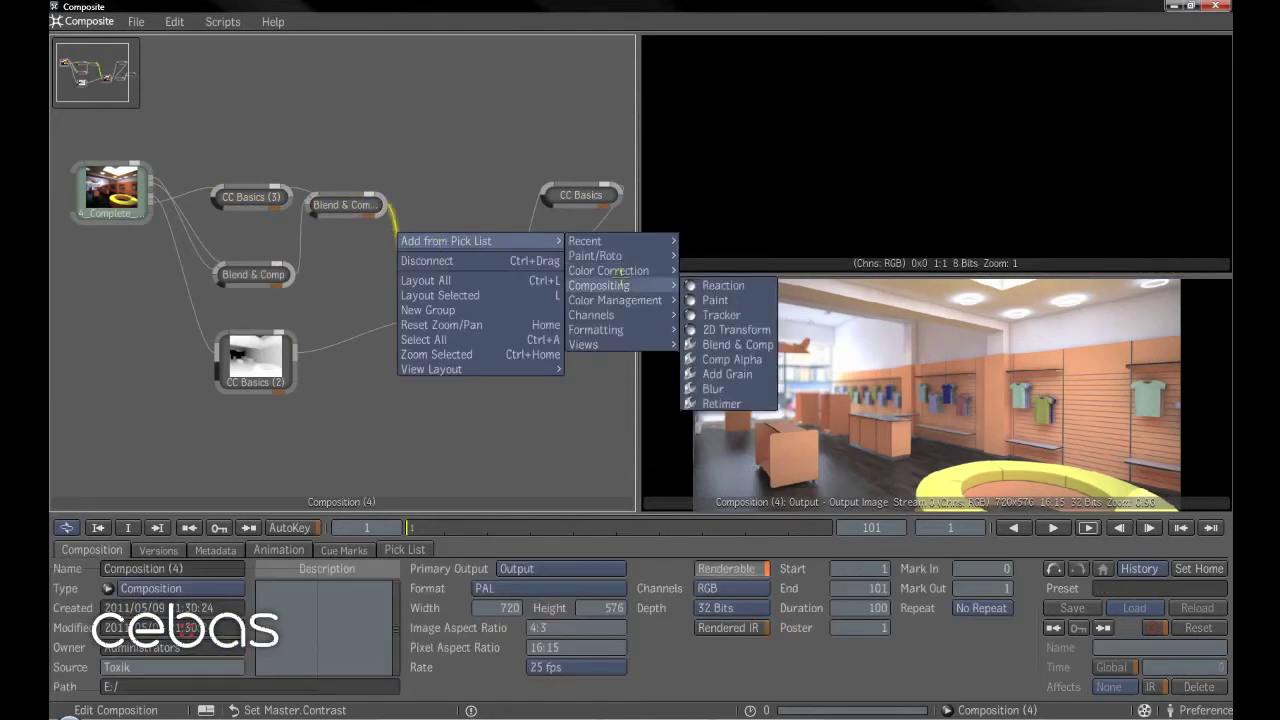
click(526, 152)
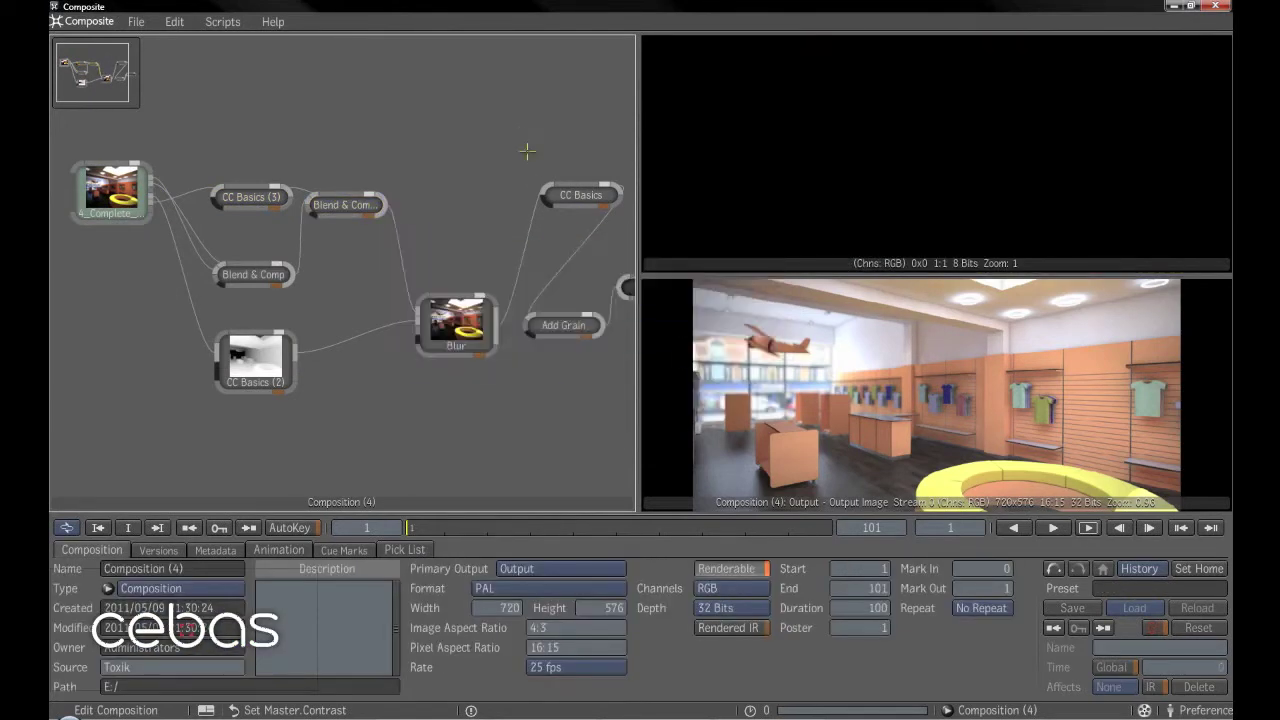
Insert a third Blend & Comp node between Blend & Comp (2) and Blur, and connect the render's fR Object-Material ID output to its front input.
right_click(396, 240)
mouse_move(500, 252)
mouse_move(598, 266)
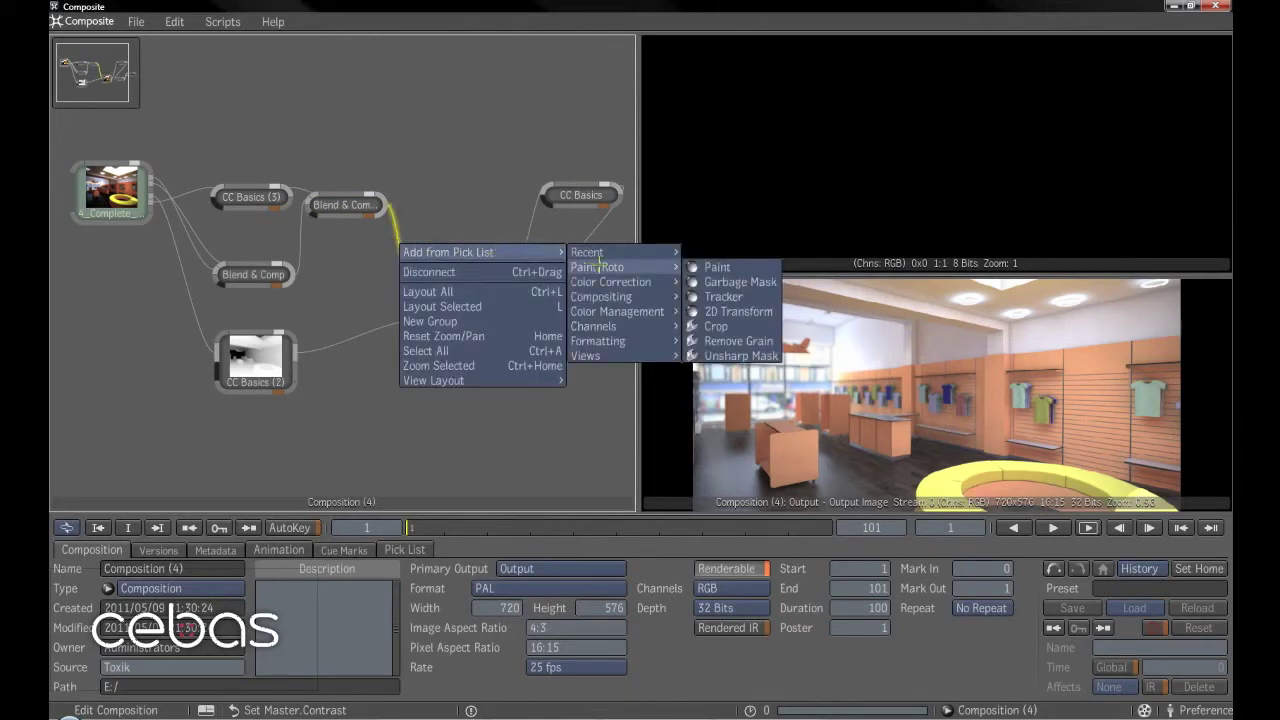
mouse_move(678, 252)
click(710, 267)
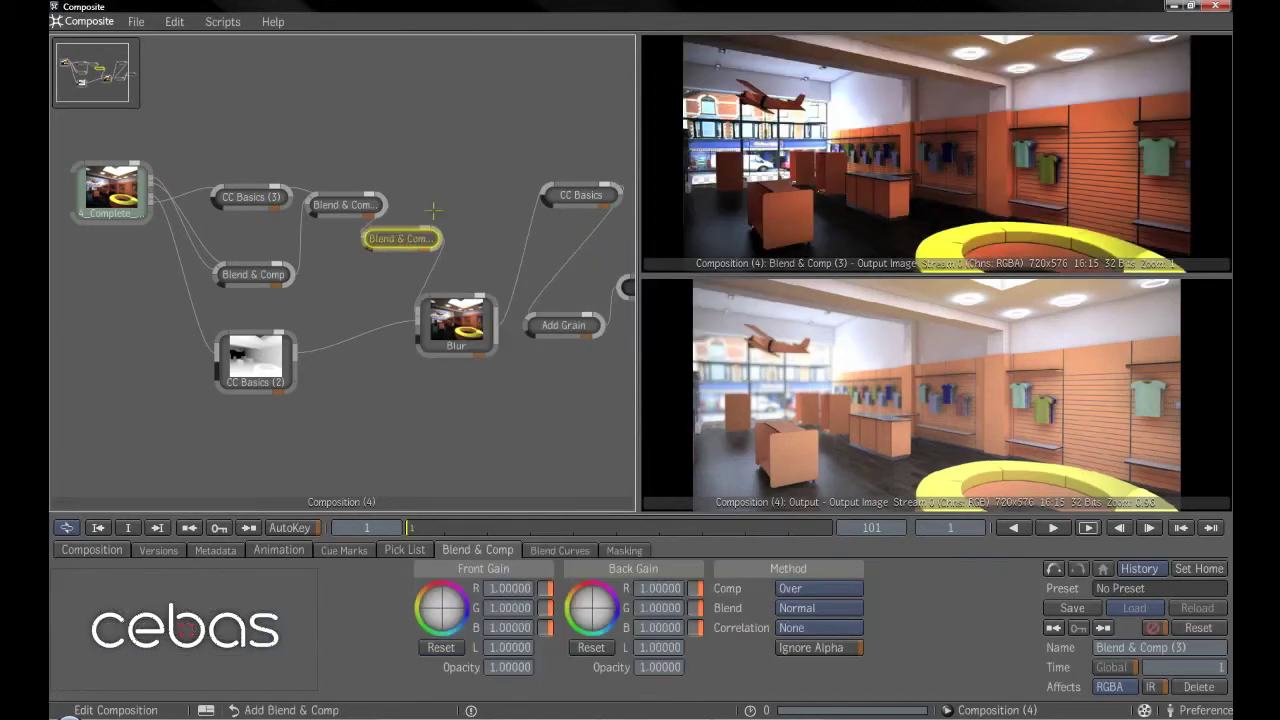
drag(433, 210, 441, 144)
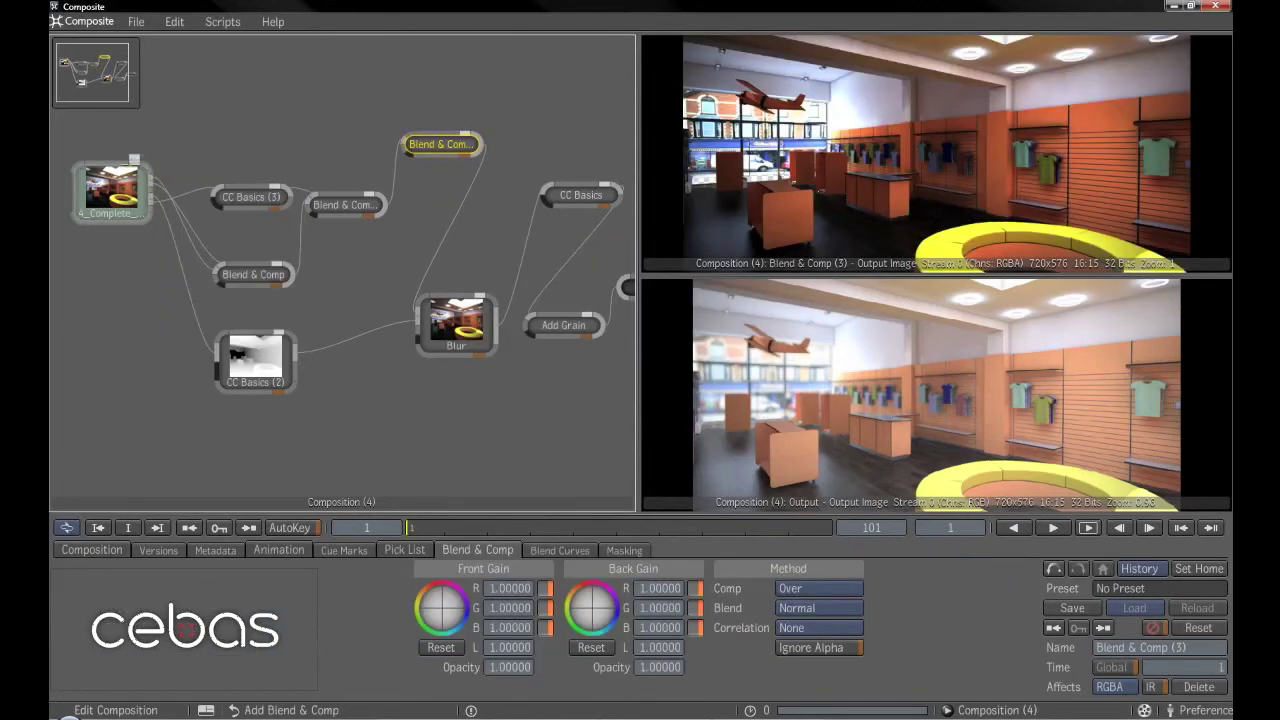
drag(148, 190, 442, 140)
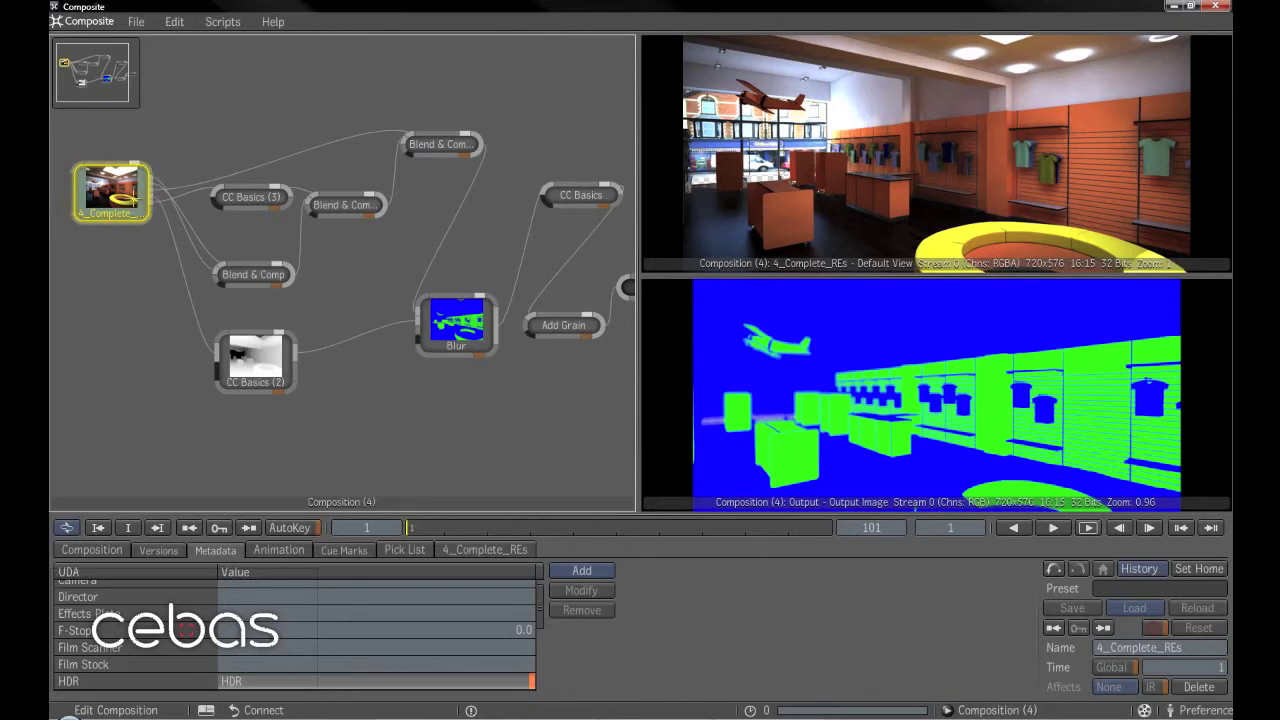
Insert a CC Basics node on the connection between the render and Blend & Comp (3), and move it up clear of the other nodes.
right_click(288, 162)
mouse_move(303, 168)
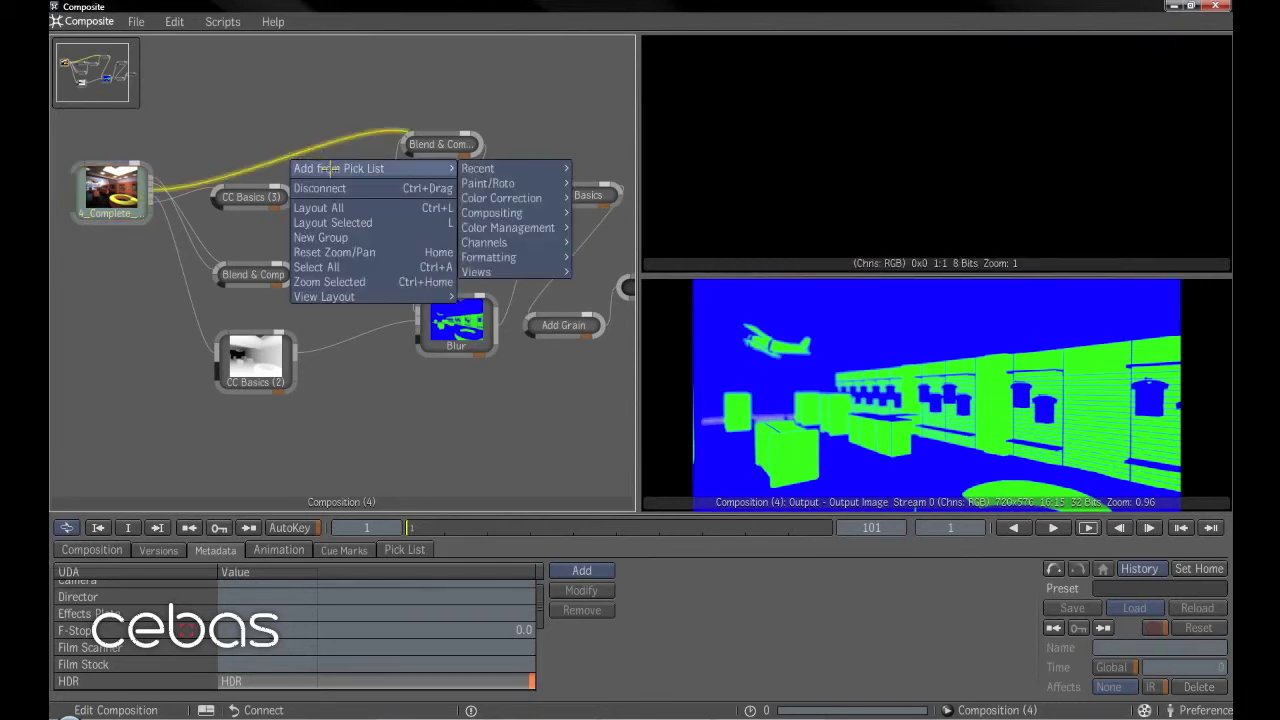
mouse_move(476, 170)
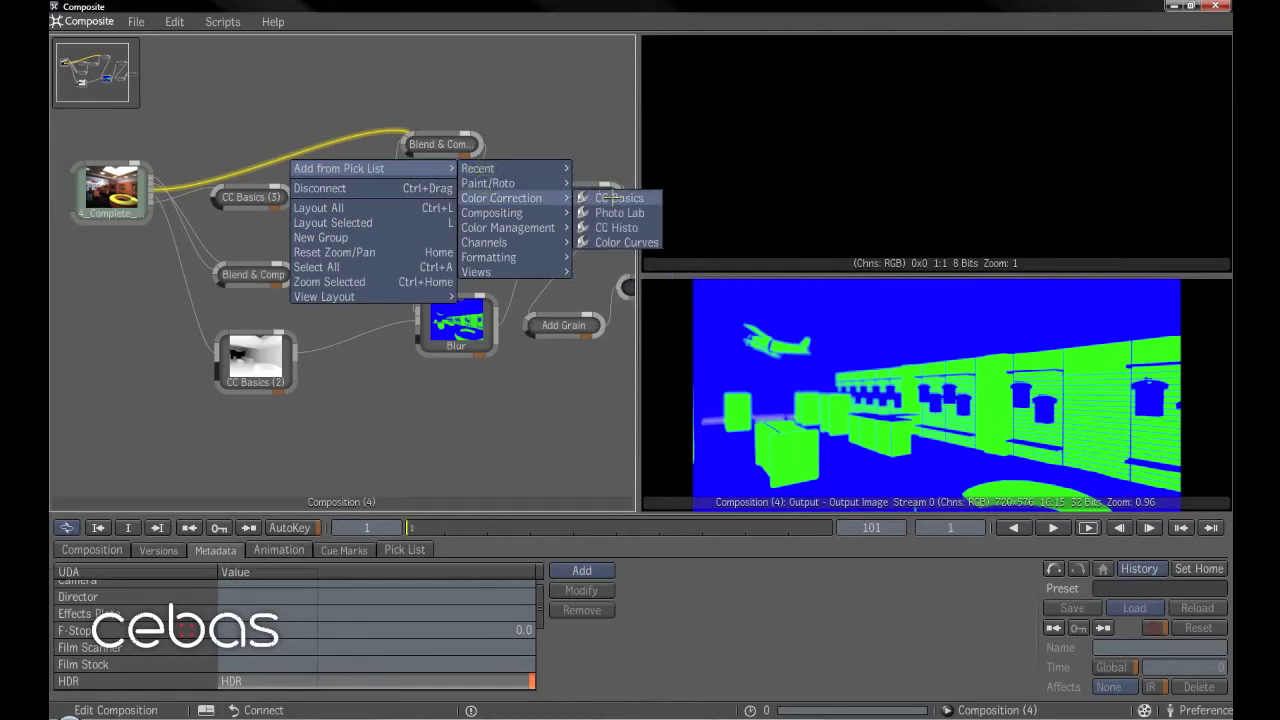
click(612, 198)
drag(286, 154, 279, 98)
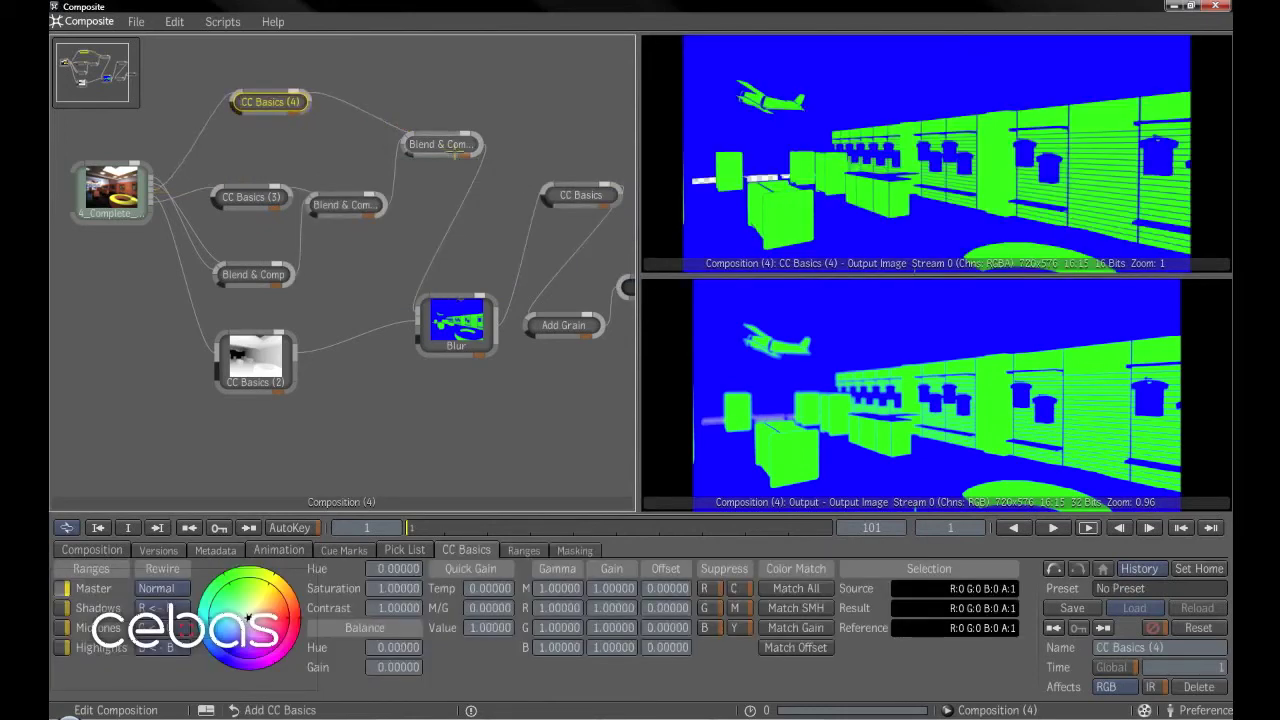
Move CC Basics (4) closer to Blend & Comp (3) and expand it to show its thumbnail.
click(440, 145)
click(255, 102)
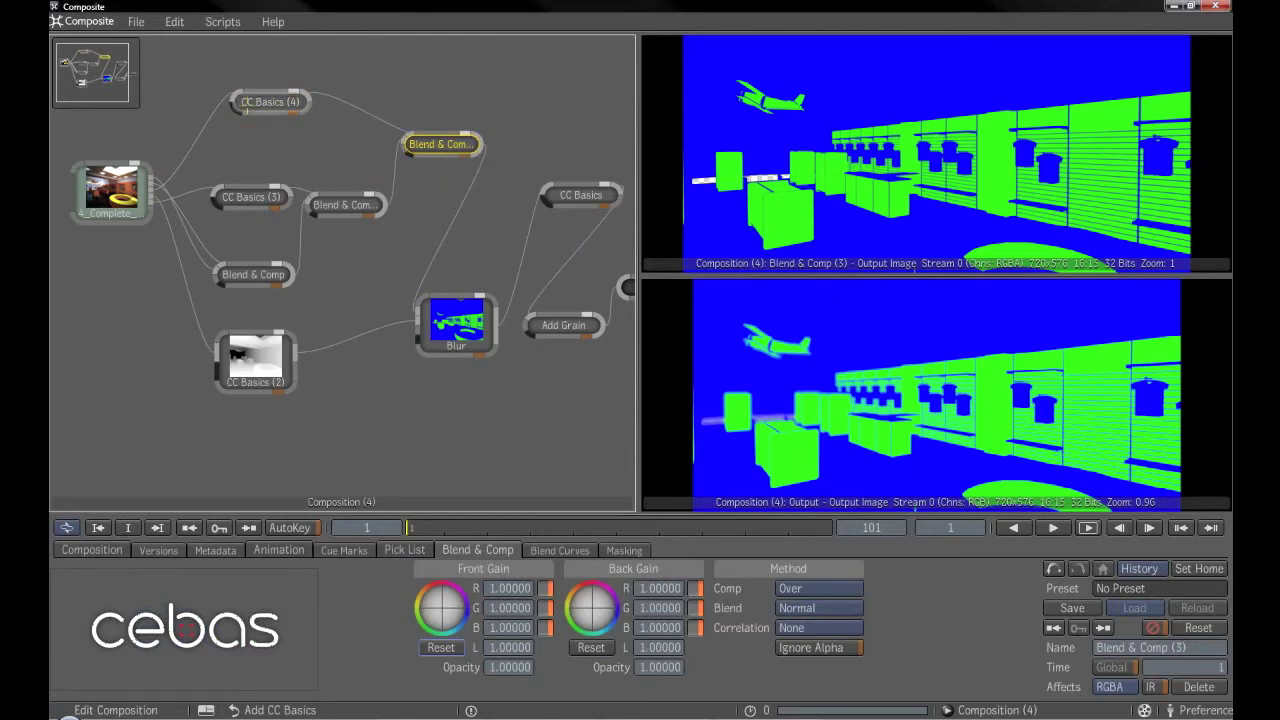
drag(254, 102, 318, 102)
click(355, 93)
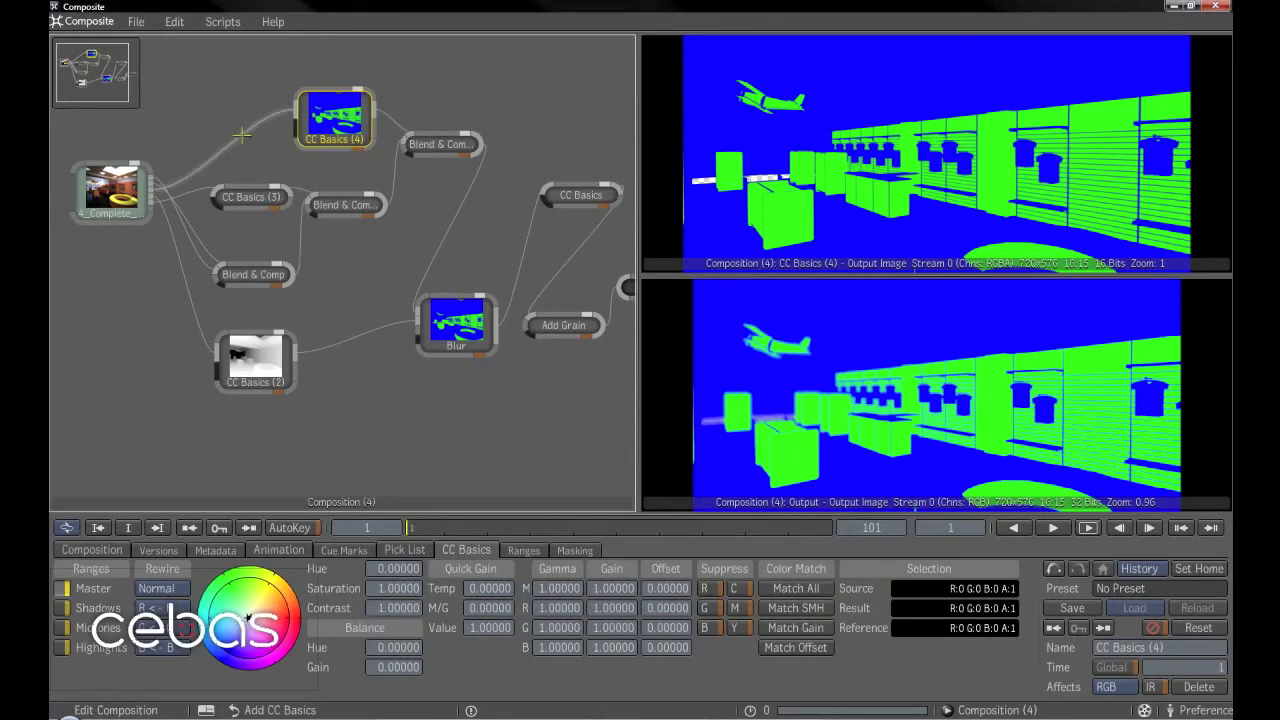
mouse_move(322, 115)
mouse_down()
mouse_move(298, 115)
mouse_move(331, 115)
mouse_up()
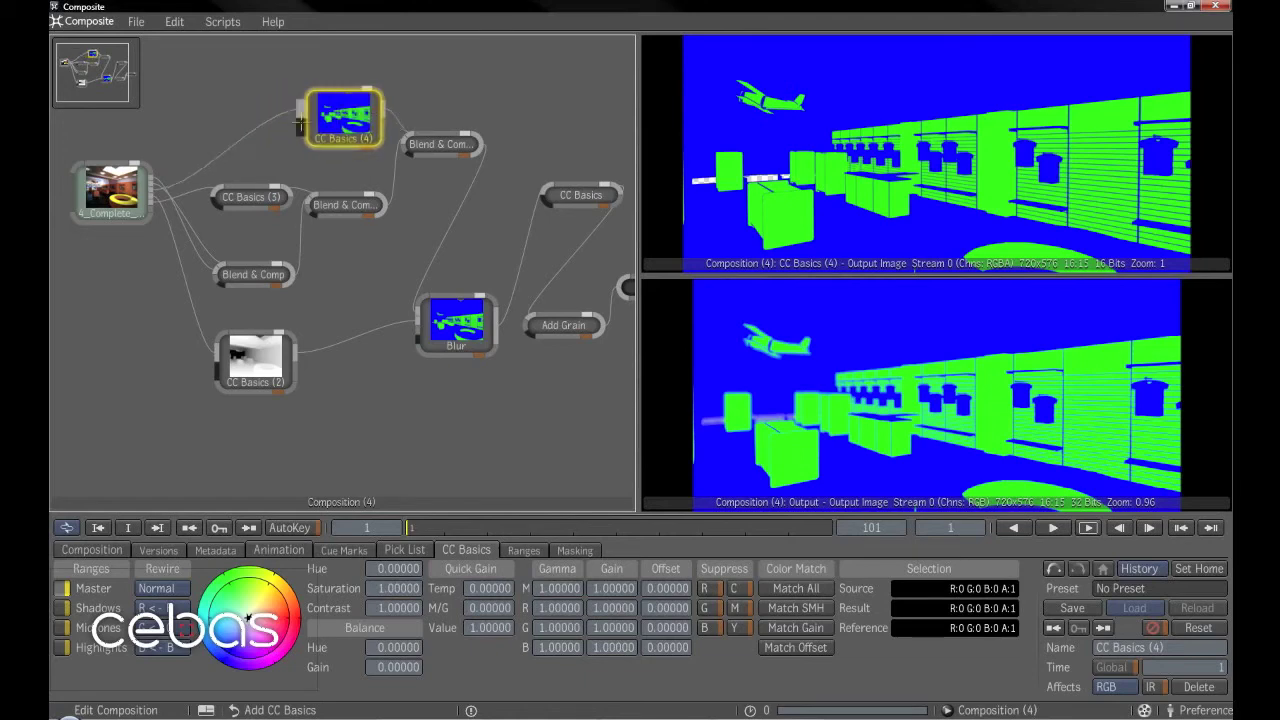
Try a Diamond Keyer on the connection between the render and CC Basics (4), and delete it again.
right_click(252, 138)
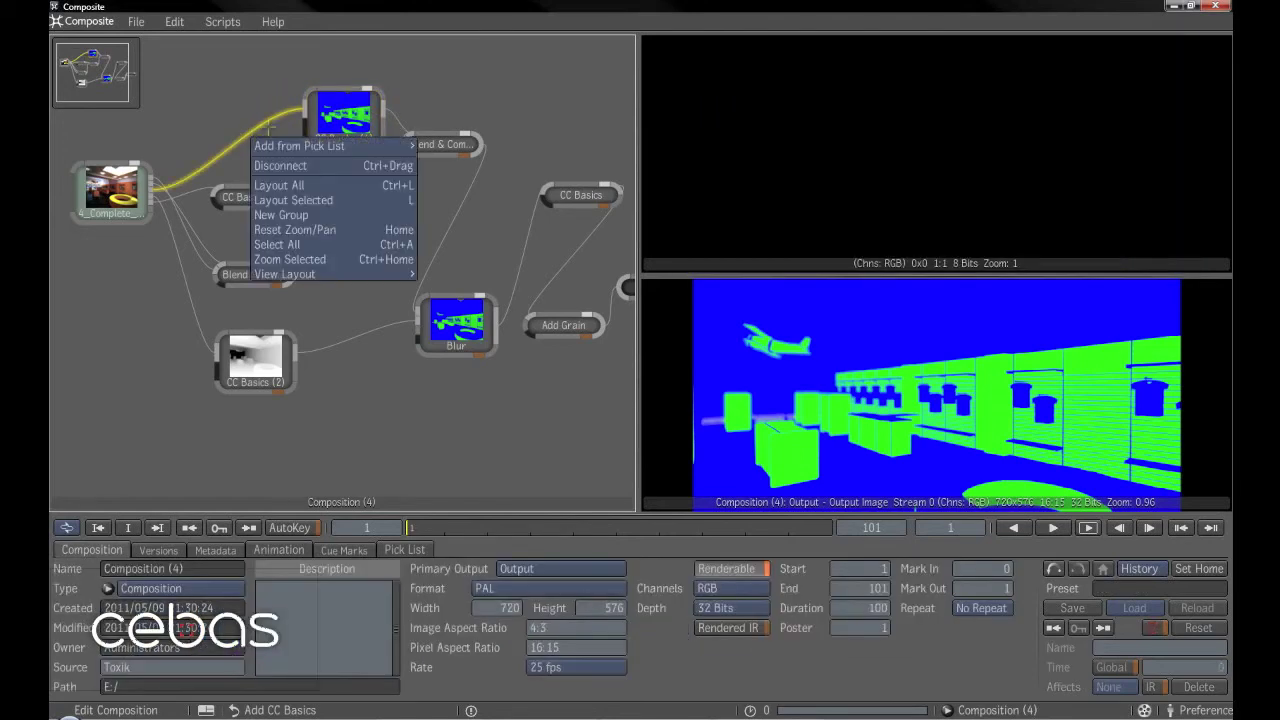
mouse_move(390, 146)
middle_click(234, 101)
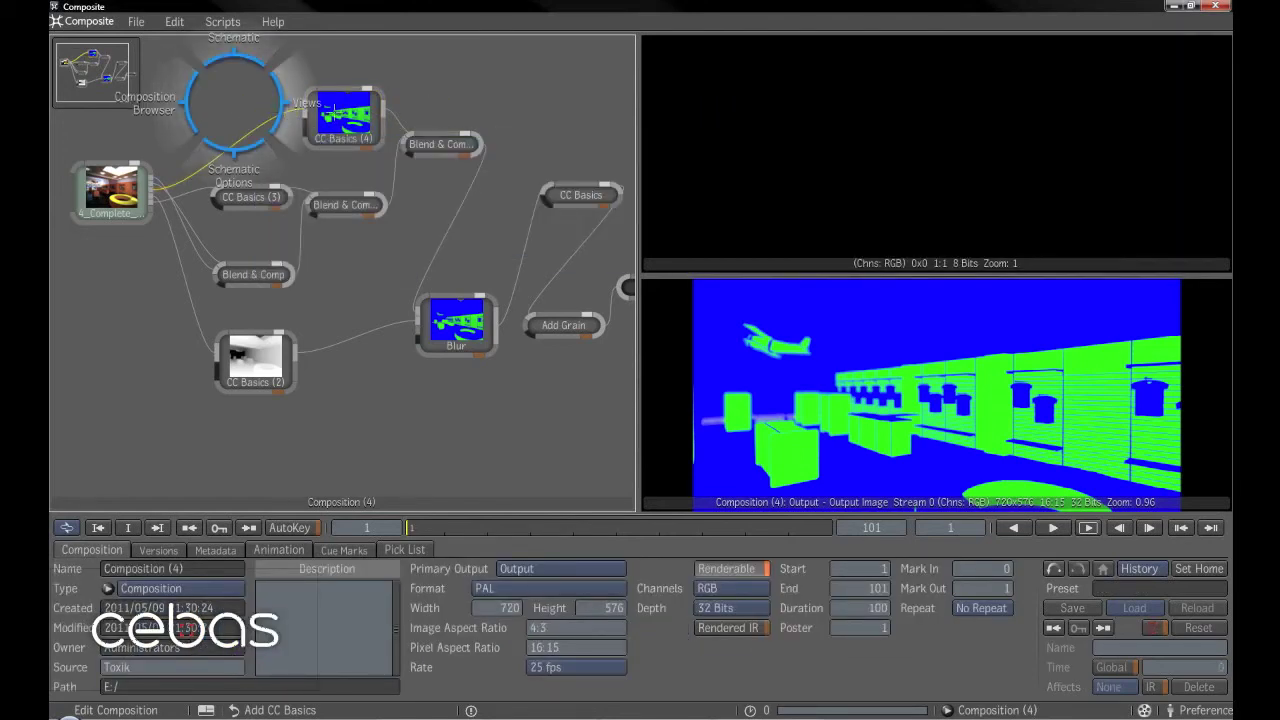
click(310, 104)
click(1072, 47)
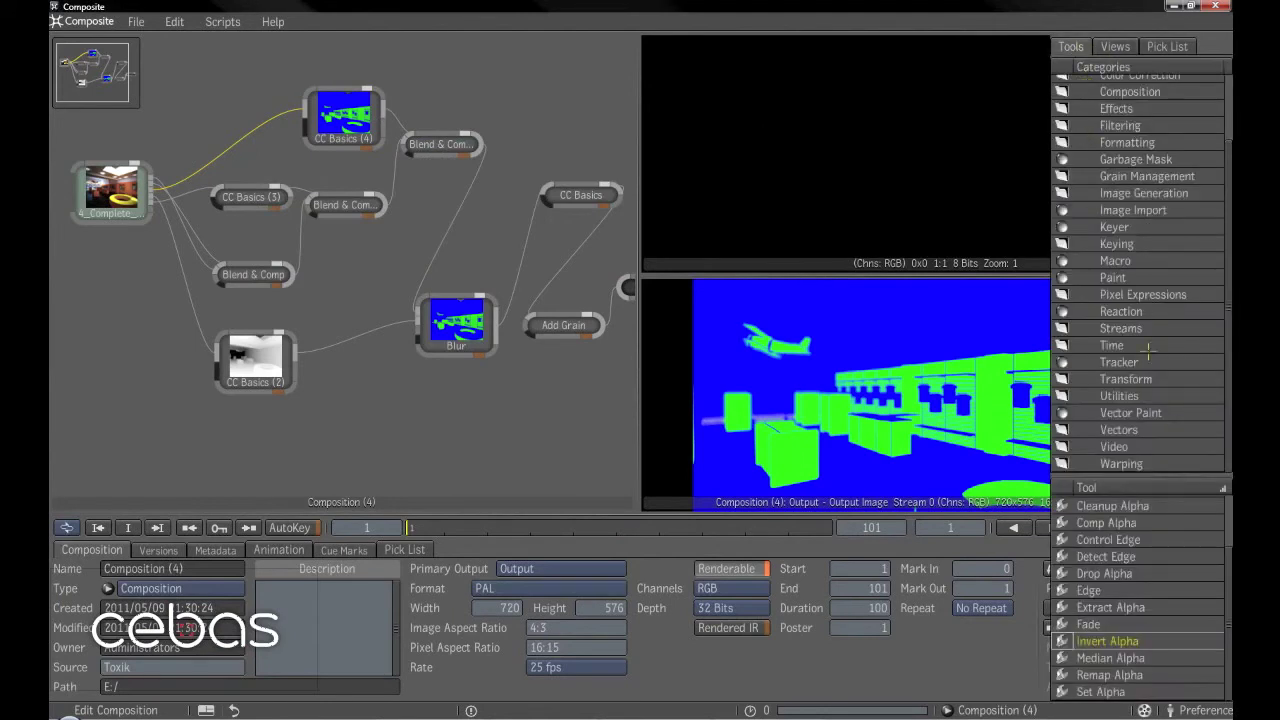
click(1080, 244)
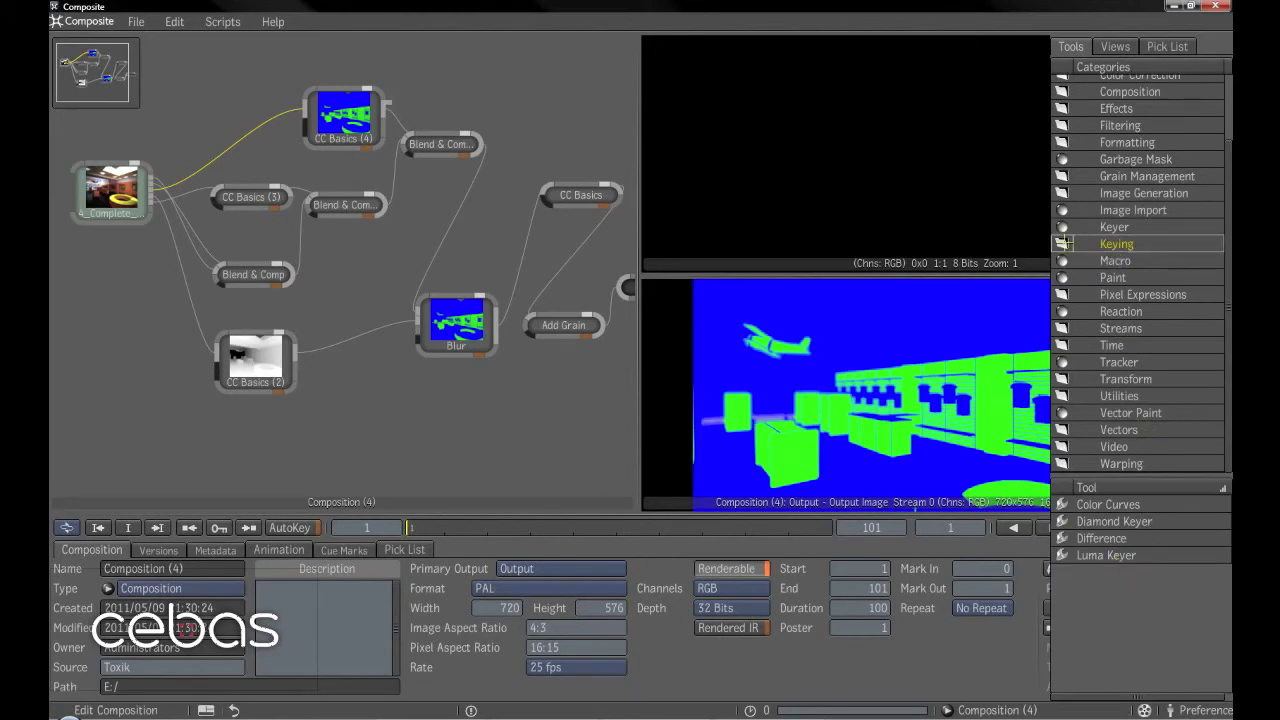
drag(1110, 521, 248, 140)
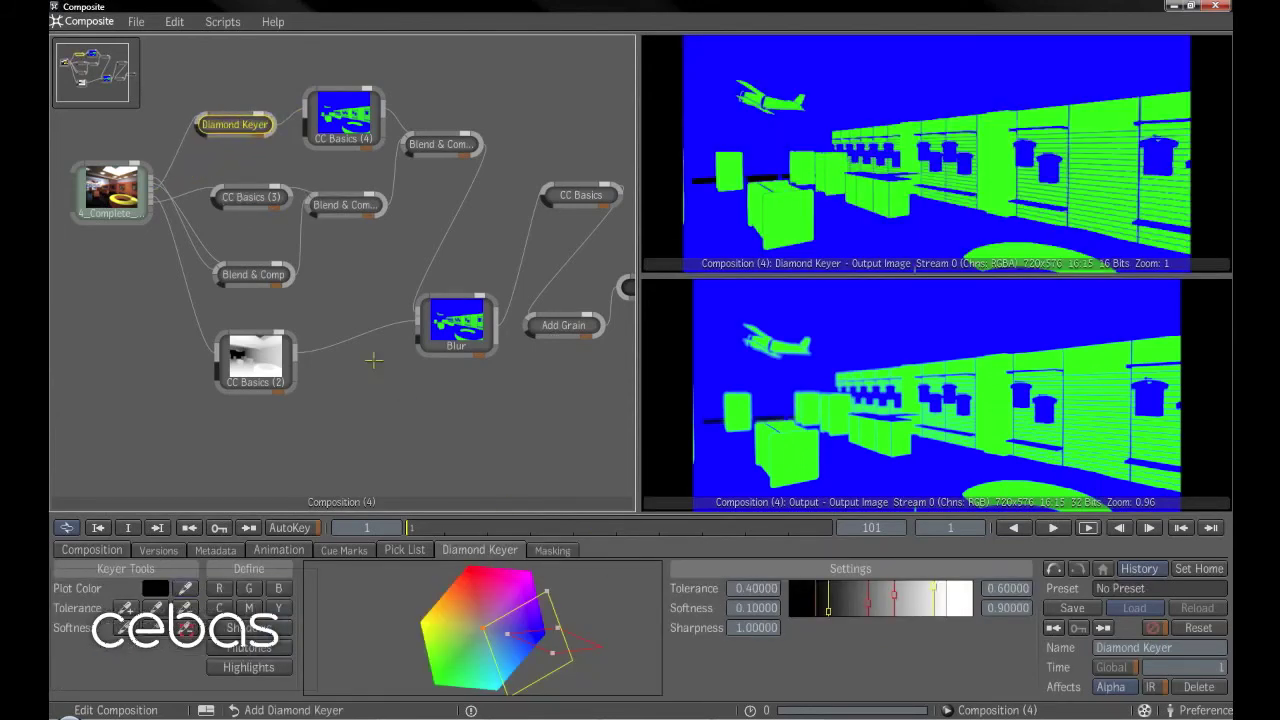
key(Delete)
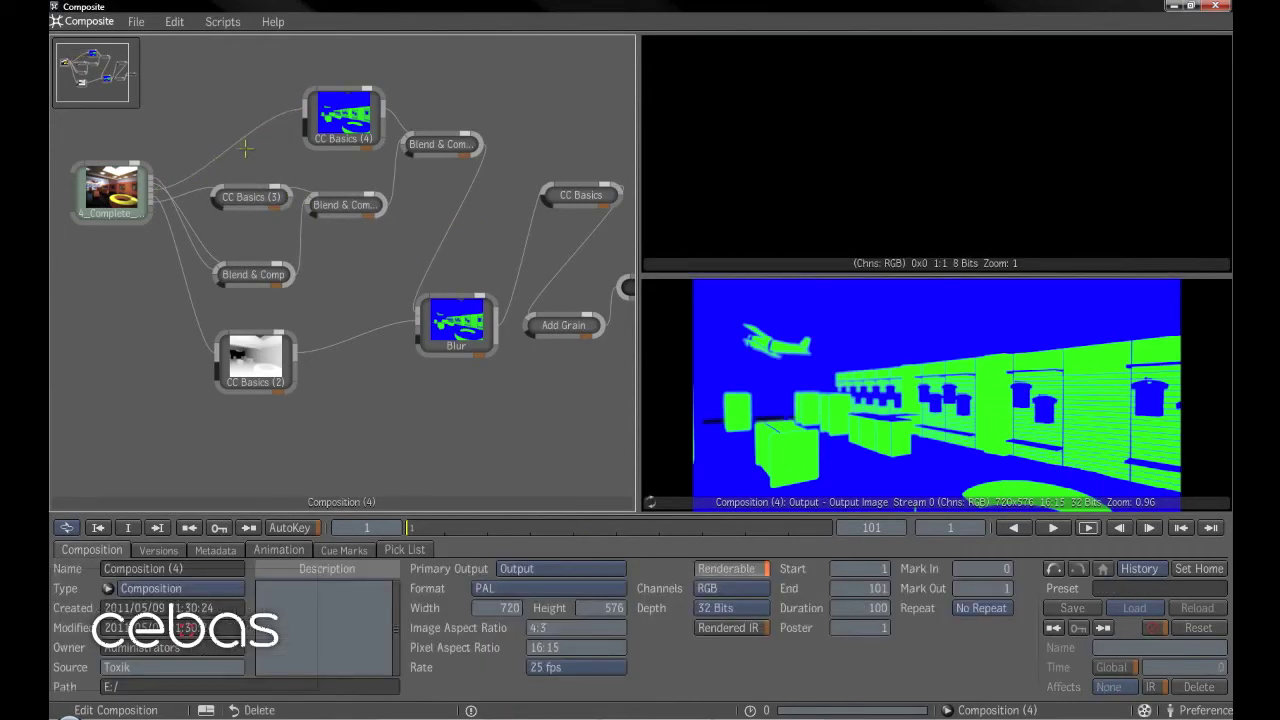
Insert a Master Keyer between the render and CC Basics (4), and move the two nodes closer together.
middle_click(237, 140)
mouse_move(960, 214)
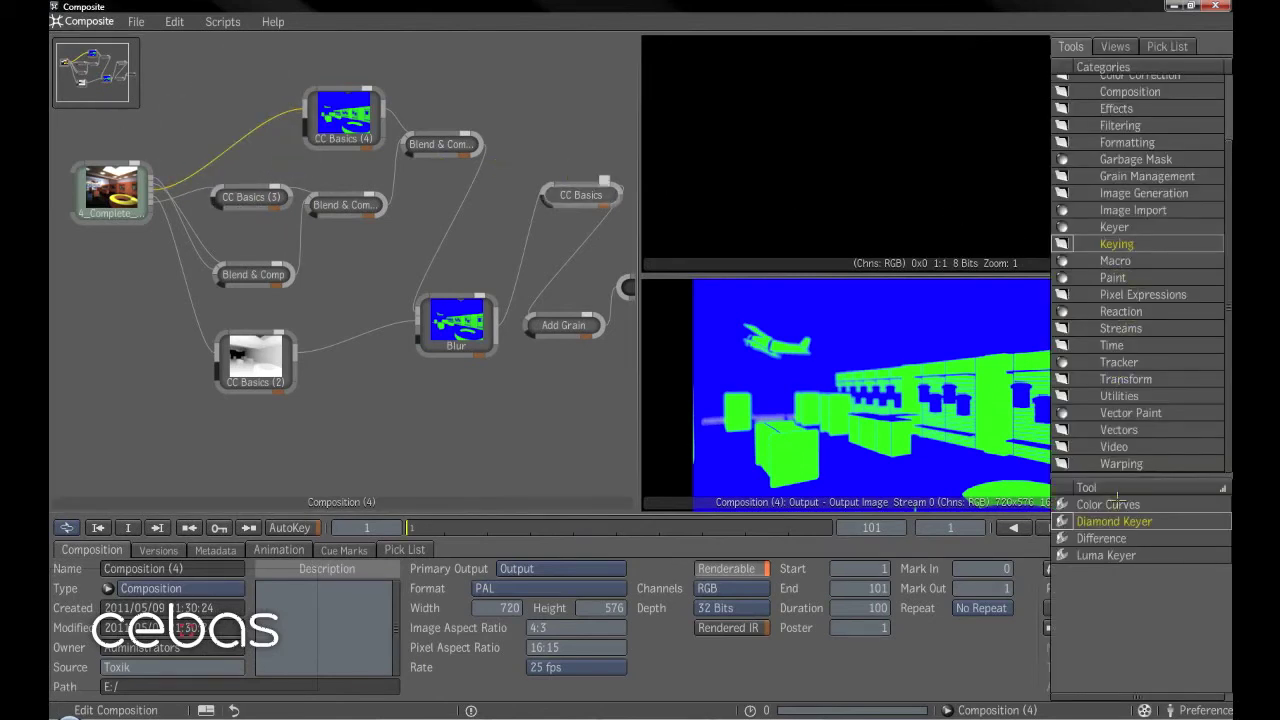
click(1118, 228)
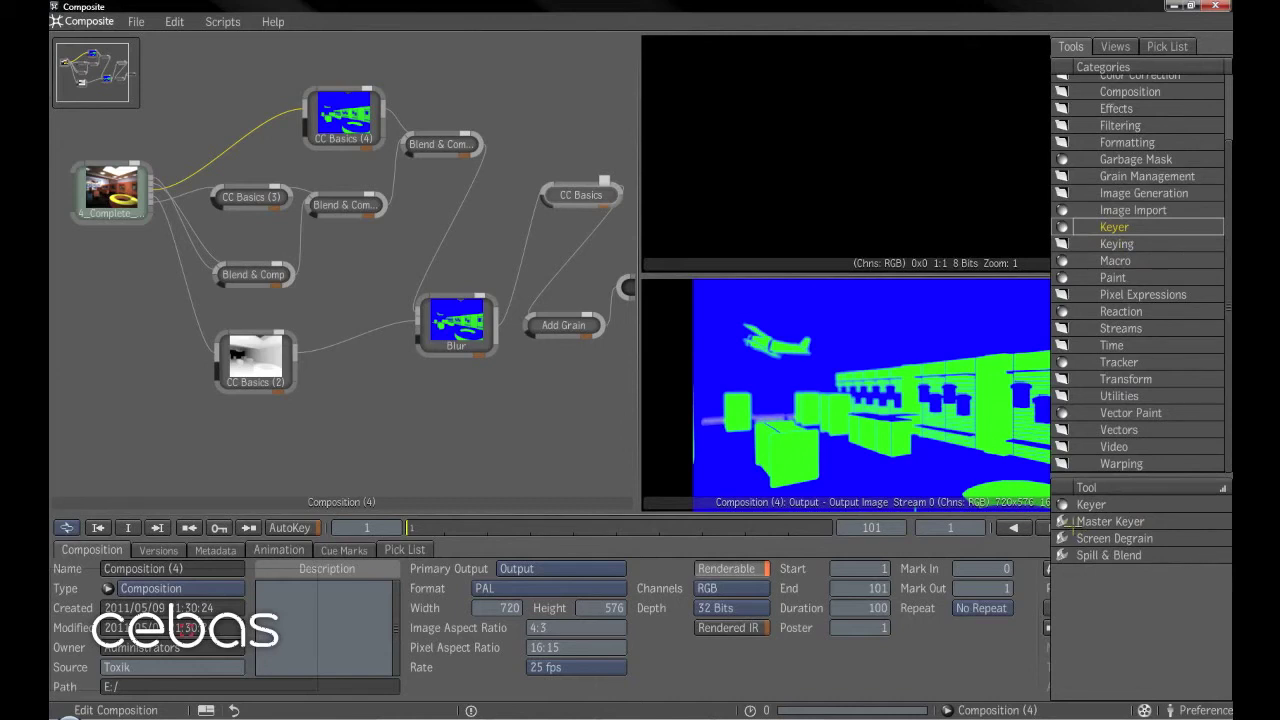
drag(1075, 522, 236, 114)
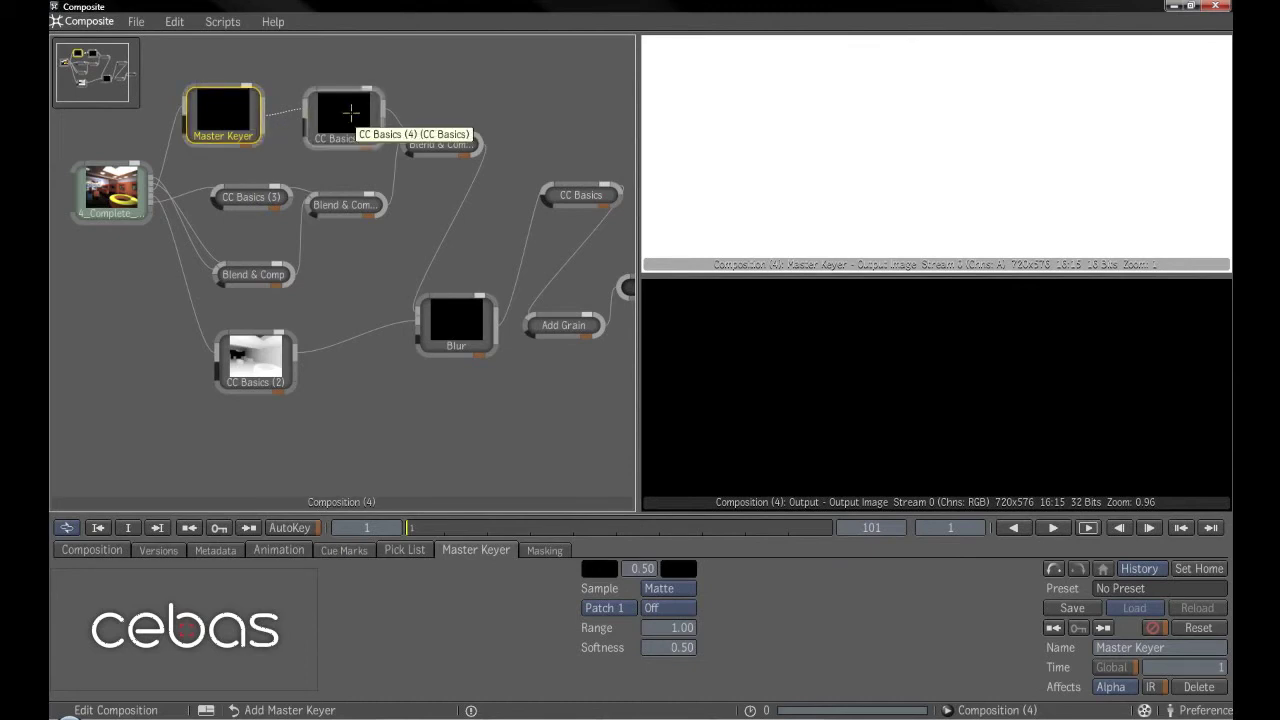
click(349, 114)
drag(229, 121, 251, 121)
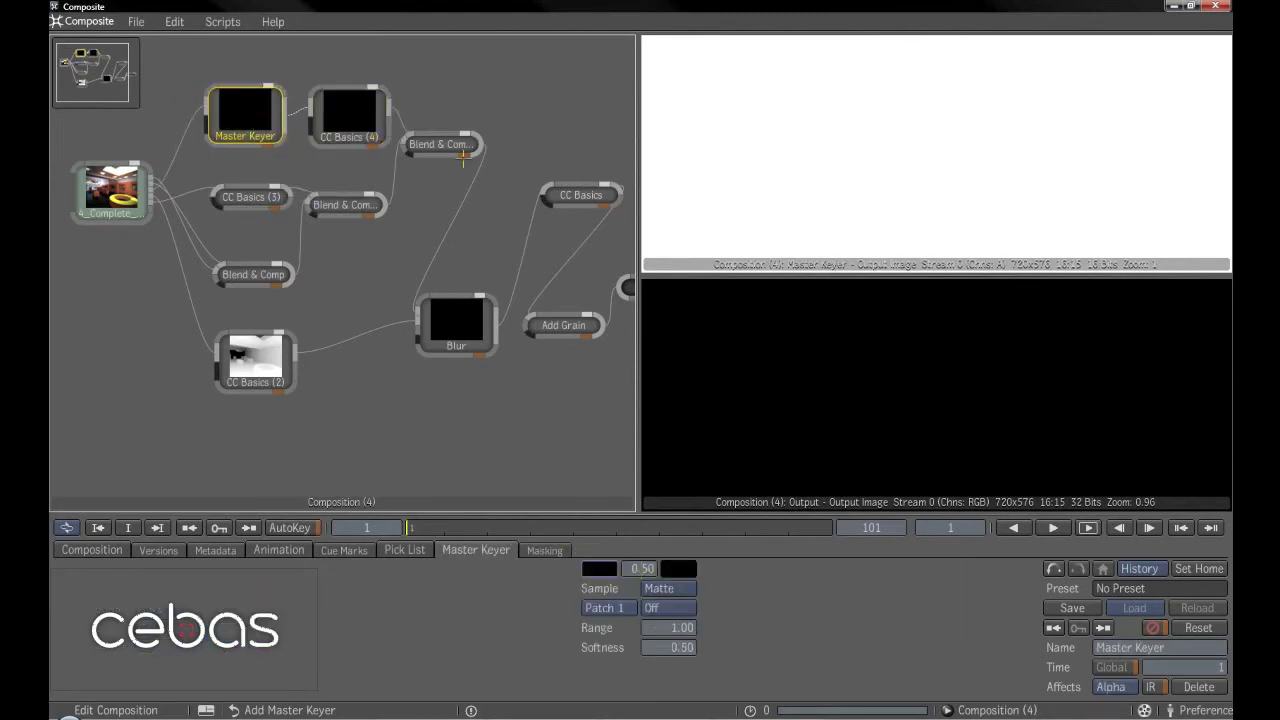
Set the upper viewer to show the tool input and sample the blue of the material ID pass as the Master Keyer's key color.
key(grave)
mouse_move(863, 264)
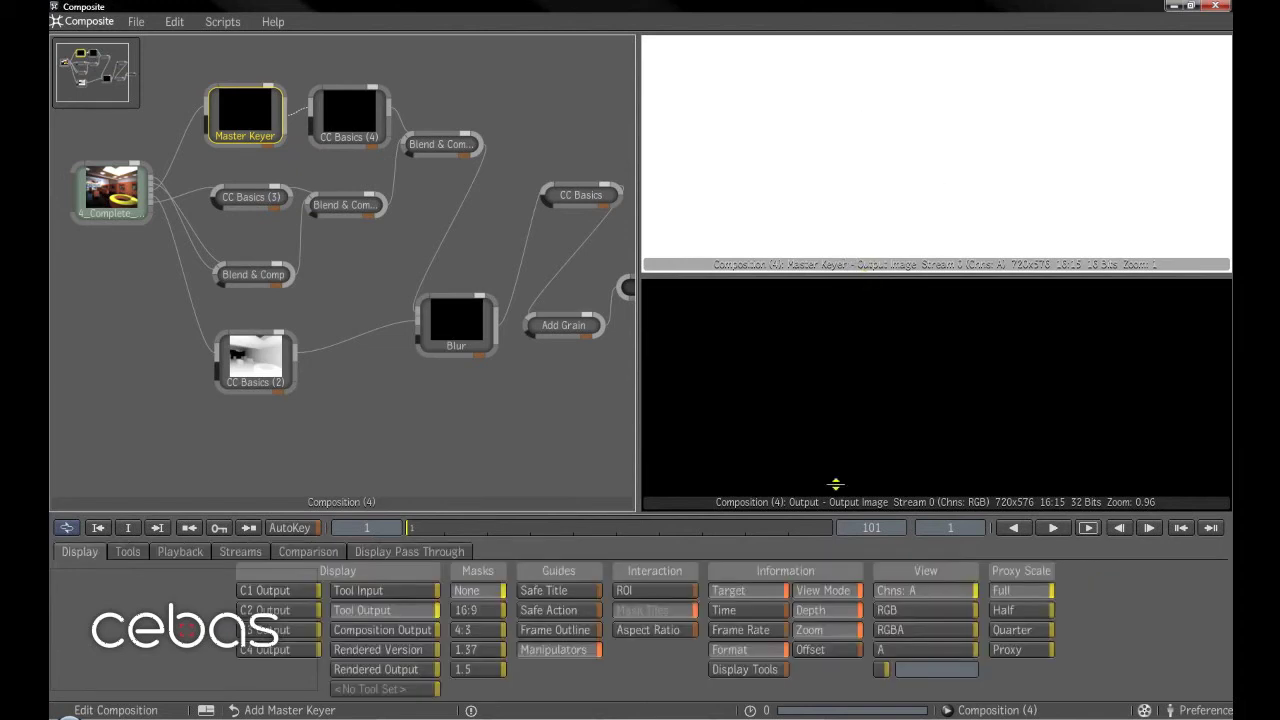
click(370, 591)
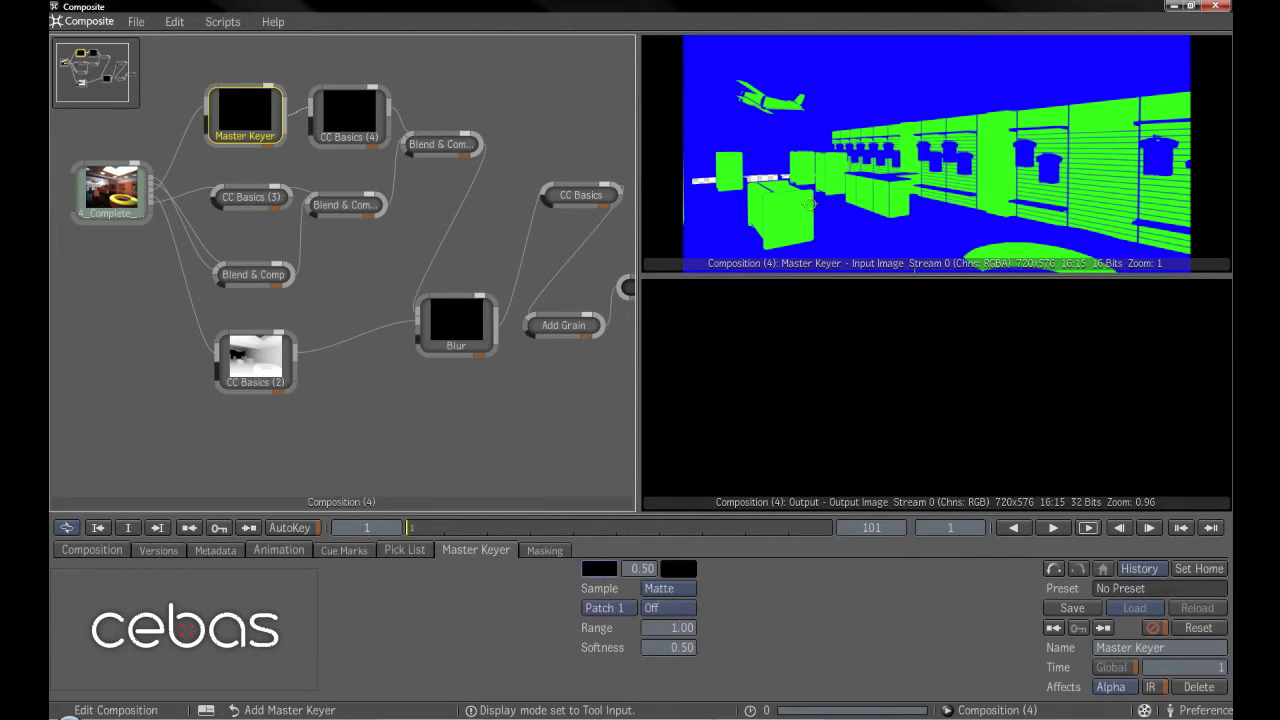
click(838, 215)
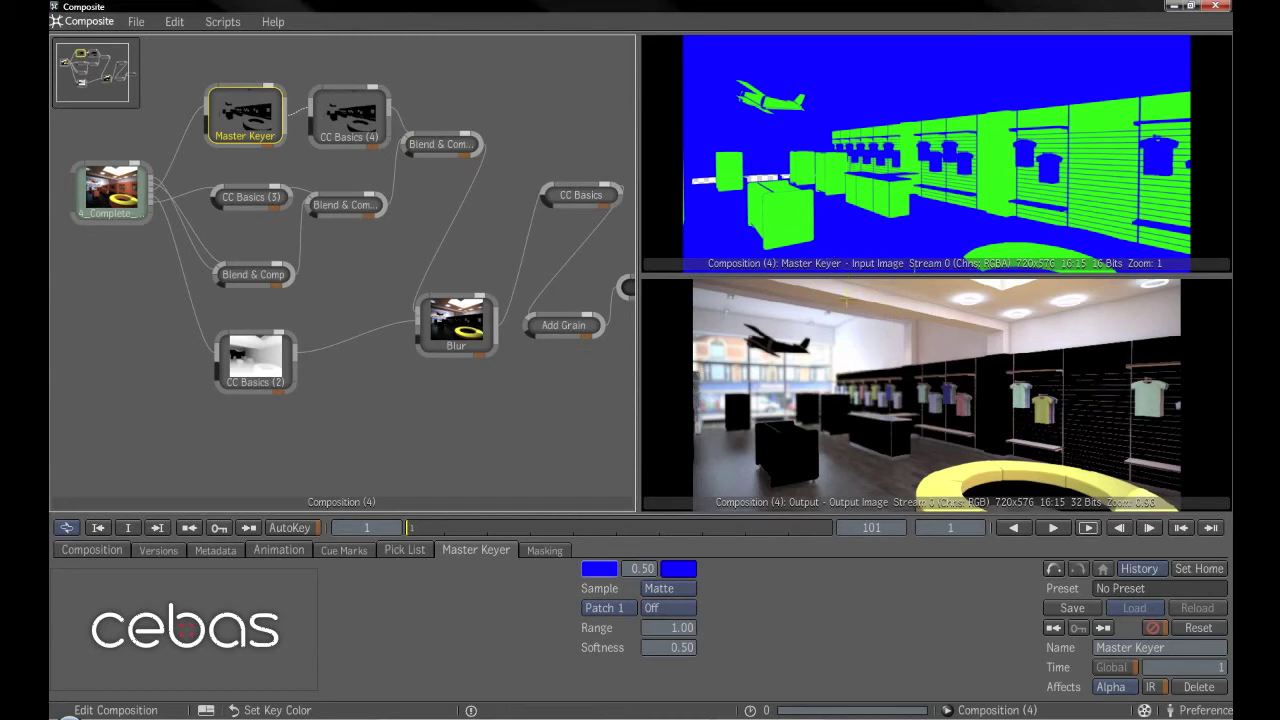
Make room around CC Basics (4) and Blend & Comp (3), and connect the Master Keyer's output to the mask input of CC Basics (4).
mouse_move(345, 123)
mouse_down()
mouse_move(335, 133)
mouse_move(361, 132)
mouse_up()
drag(440, 150, 468, 172)
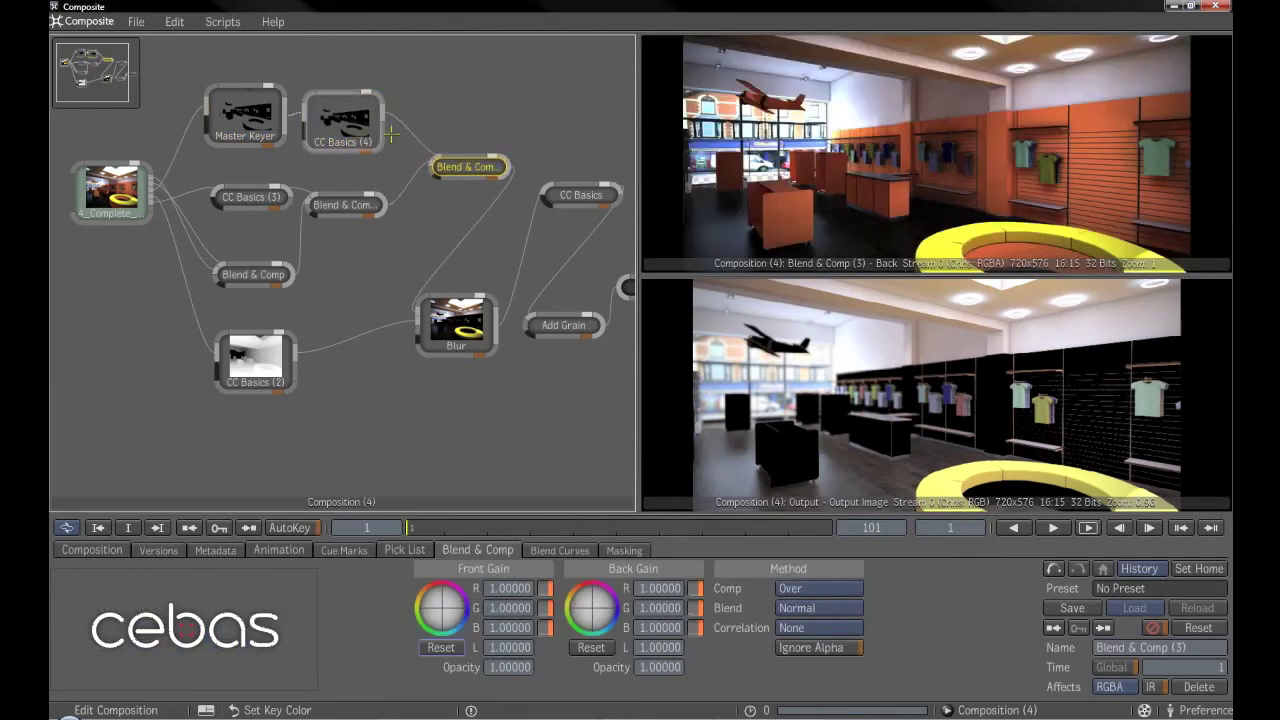
drag(351, 130, 383, 128)
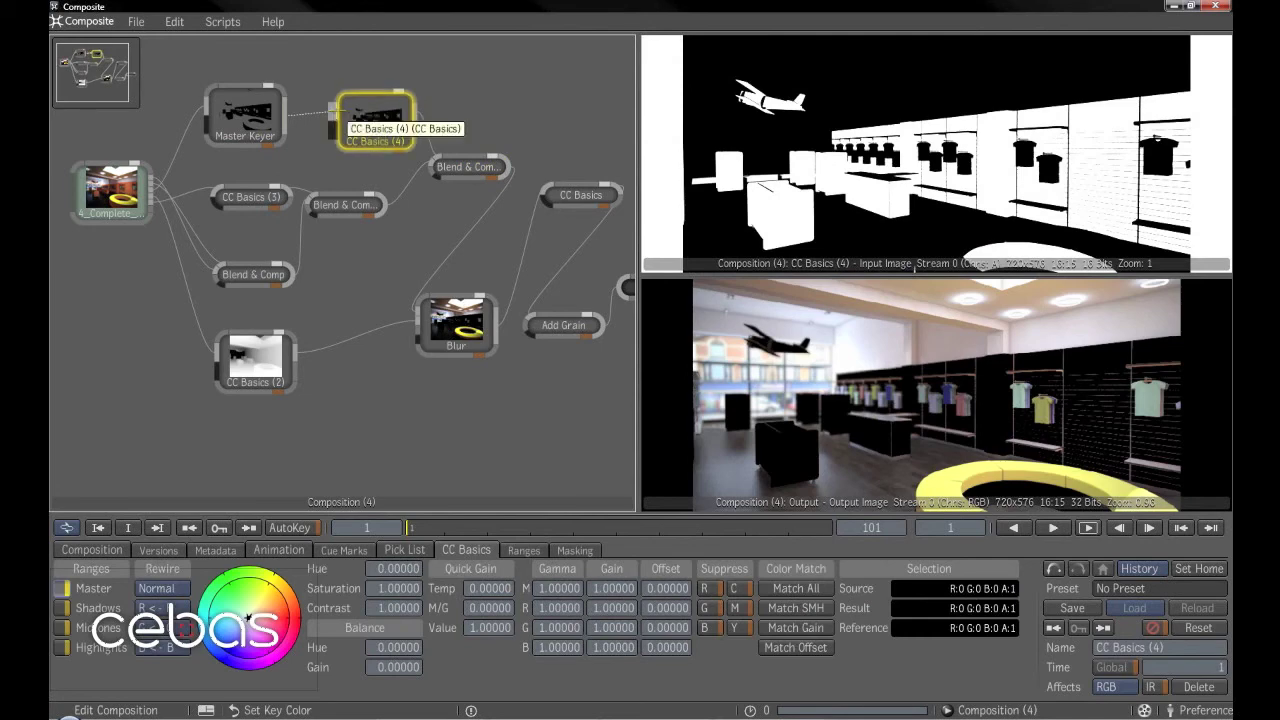
drag(312, 122, 376, 120)
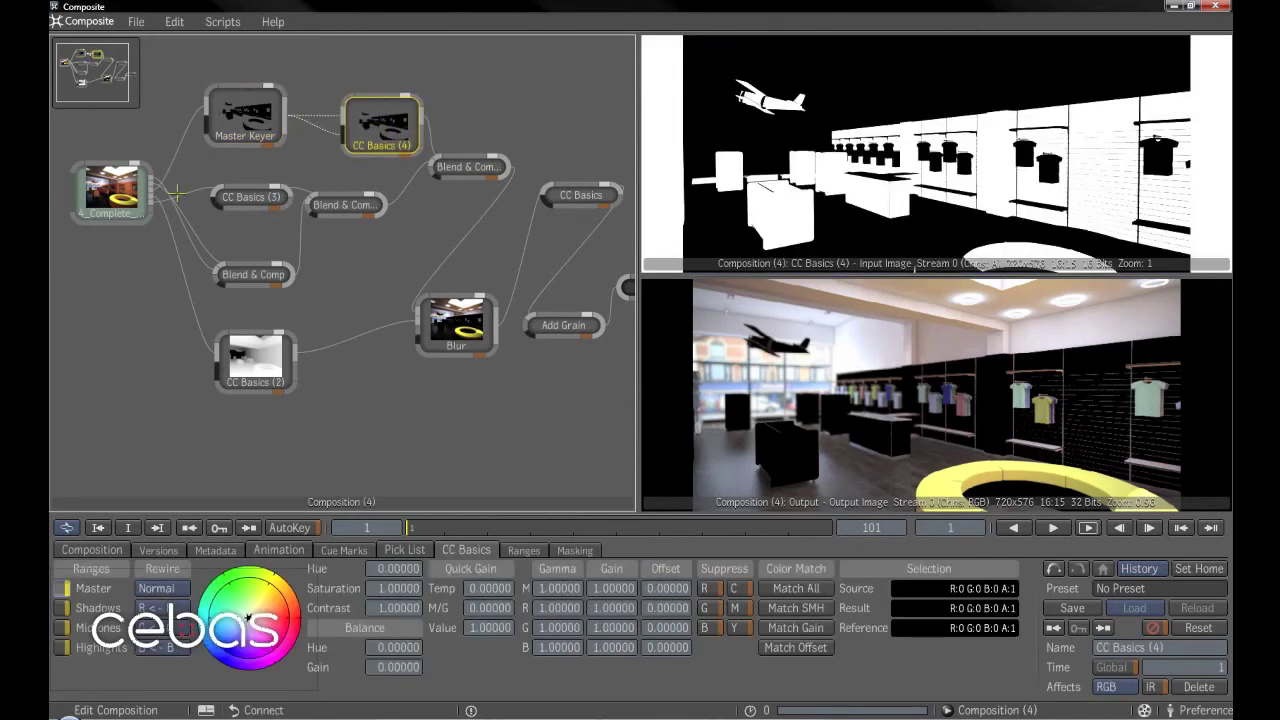
Connect the render's main image output to the image input of CC Basics (4), and nudge that node into place.
click(150, 178)
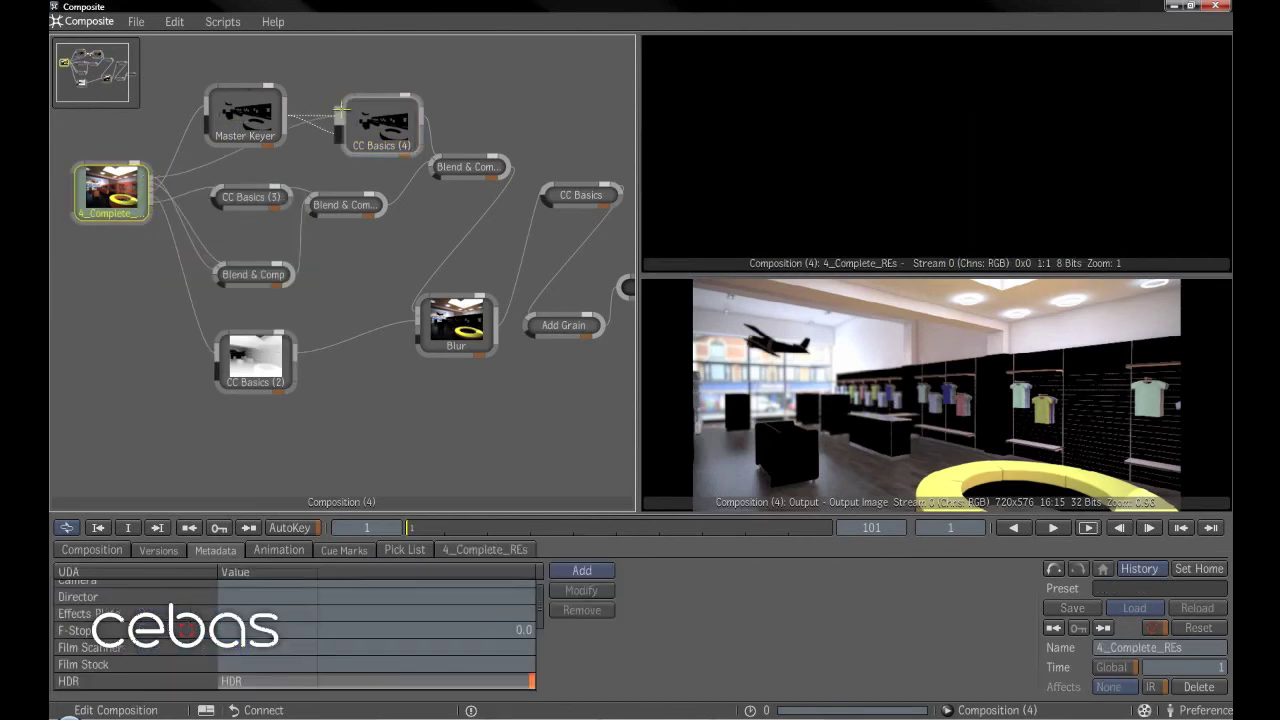
drag(340, 112, 343, 113)
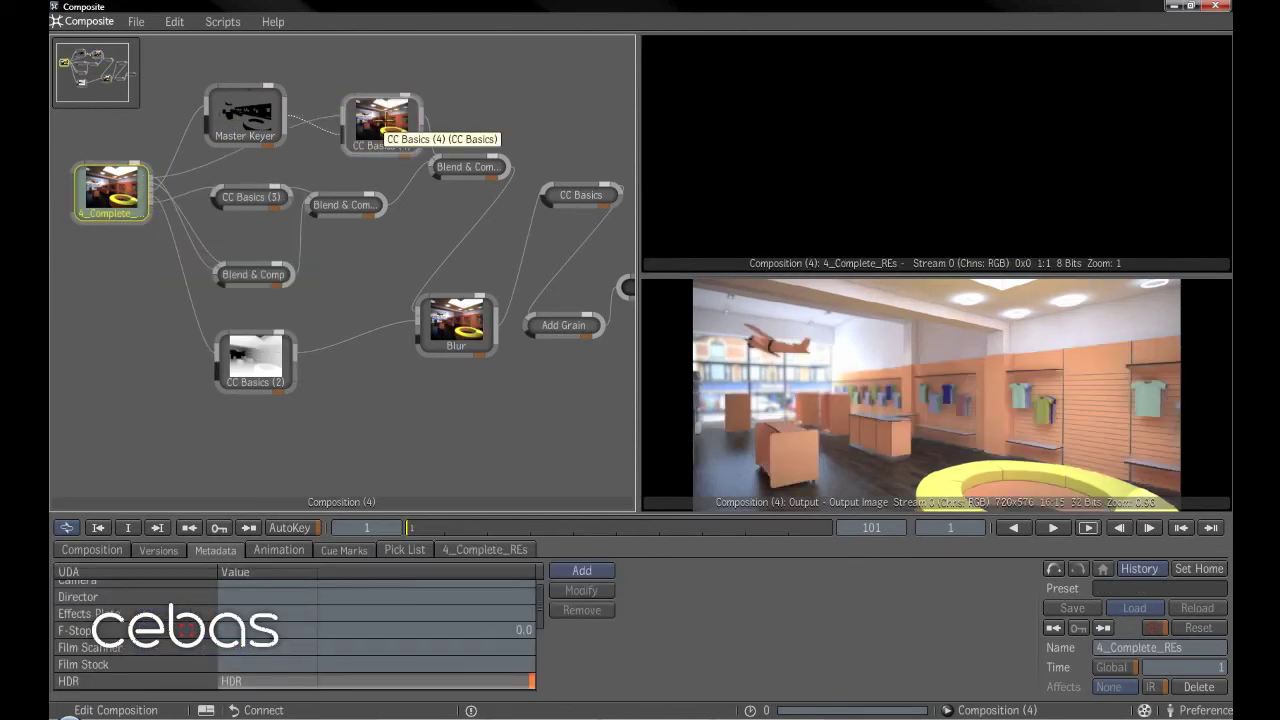
click(381, 128)
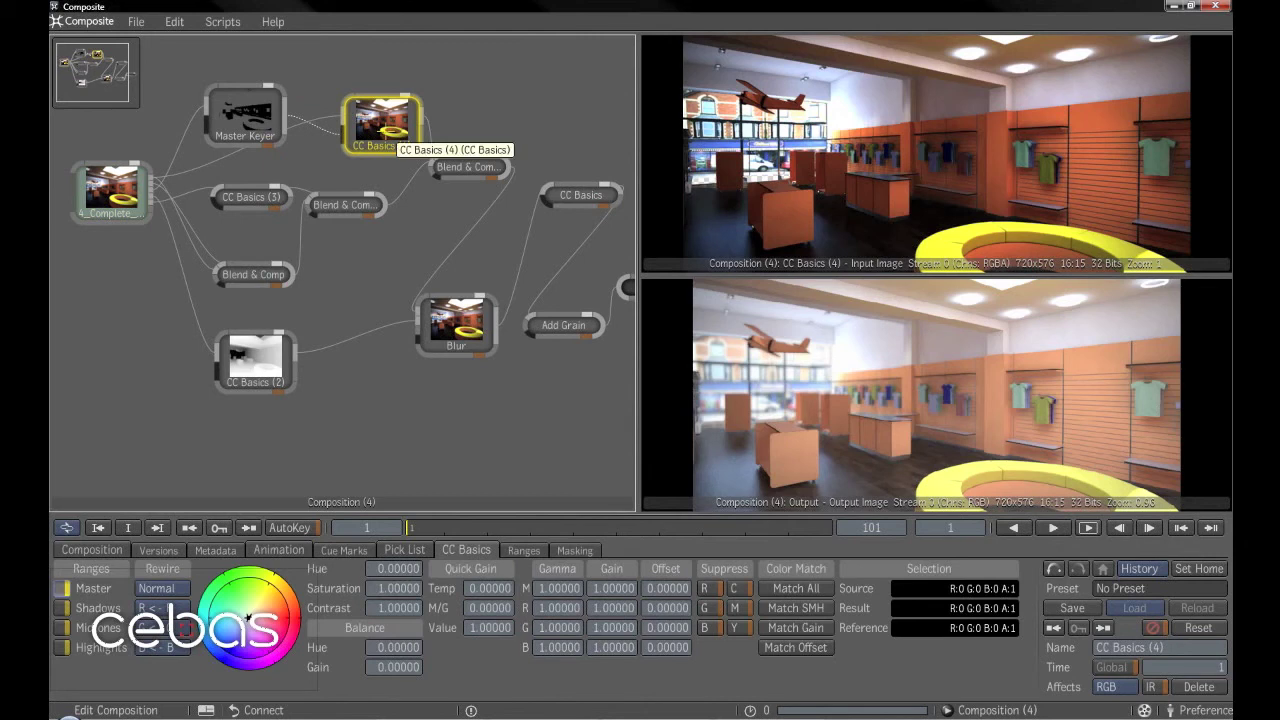
drag(392, 130, 384, 127)
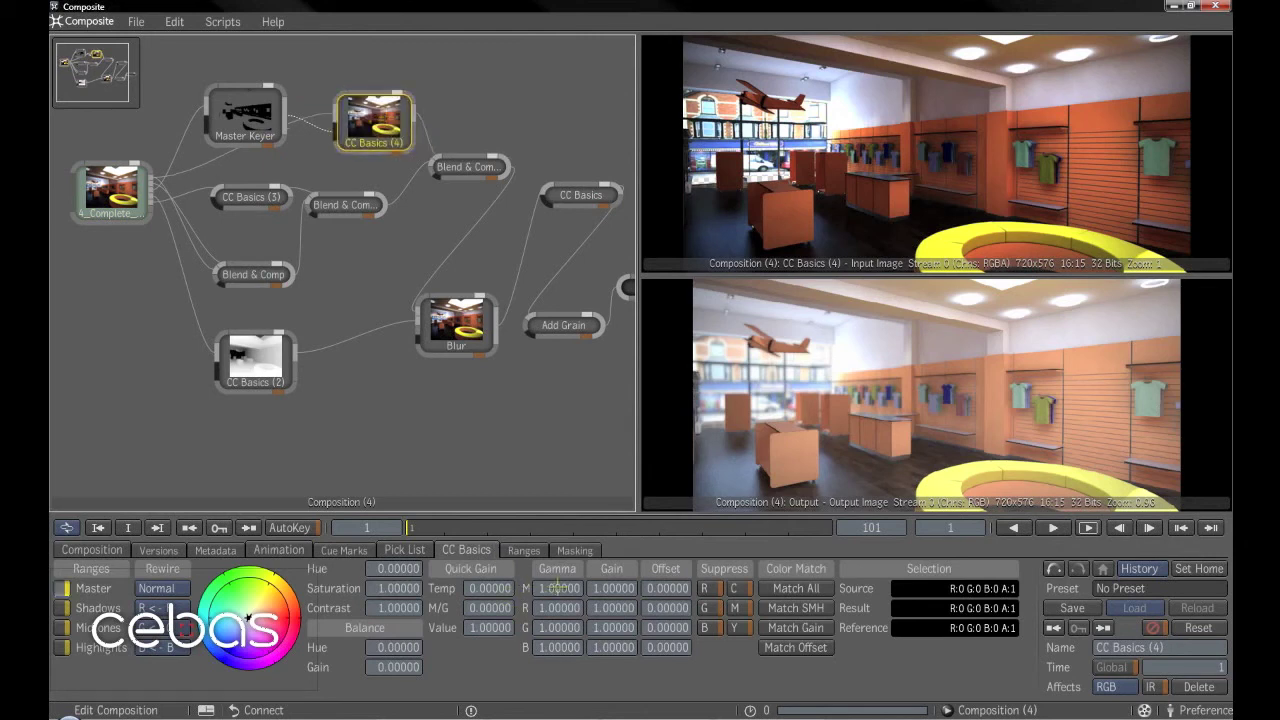
Shift the hue of CC Basics (4) to 12.1068 so the keyed orange material turns yellow.
drag(385, 569, 630, 588)
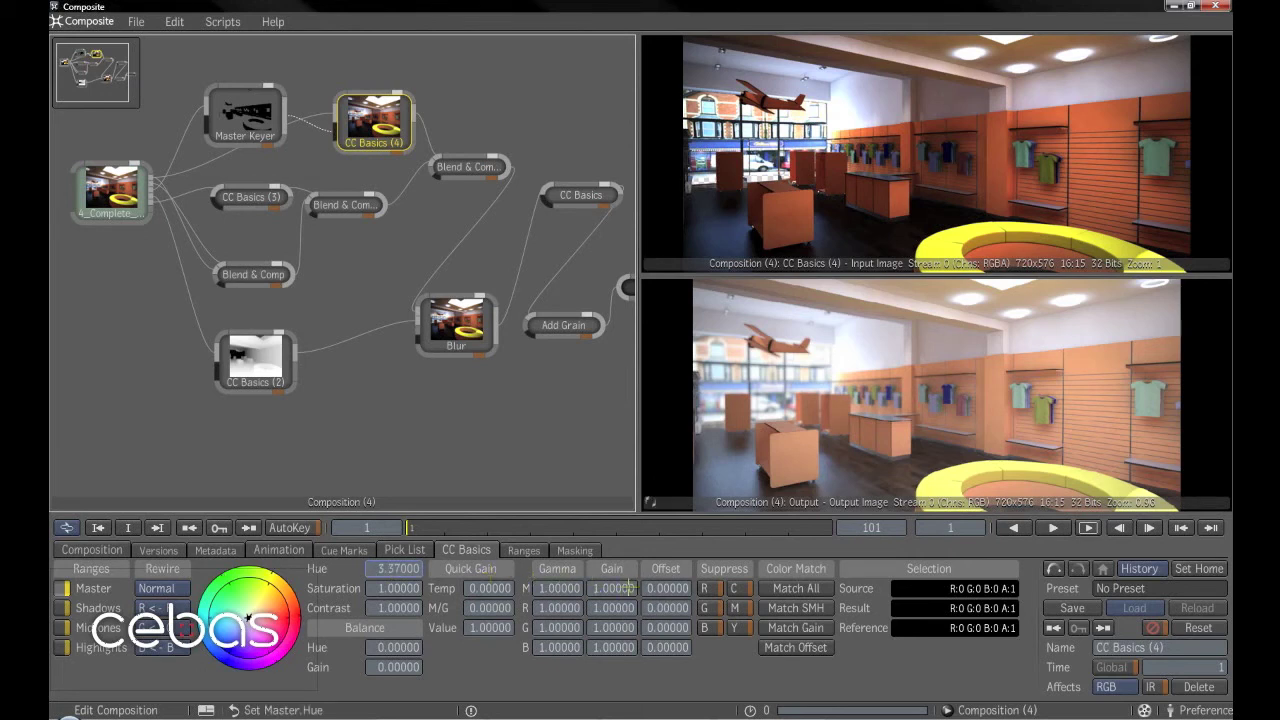
mouse_move(462, 588)
mouse_down()
mouse_move(537, 576)
mouse_move(620, 585)
mouse_move(468, 570)
mouse_up()
mouse_move(292, 588)
mouse_down()
mouse_move(298, 631)
mouse_move(267, 666)
mouse_move(276, 574)
mouse_move(288, 590)
mouse_move(268, 582)
mouse_up()
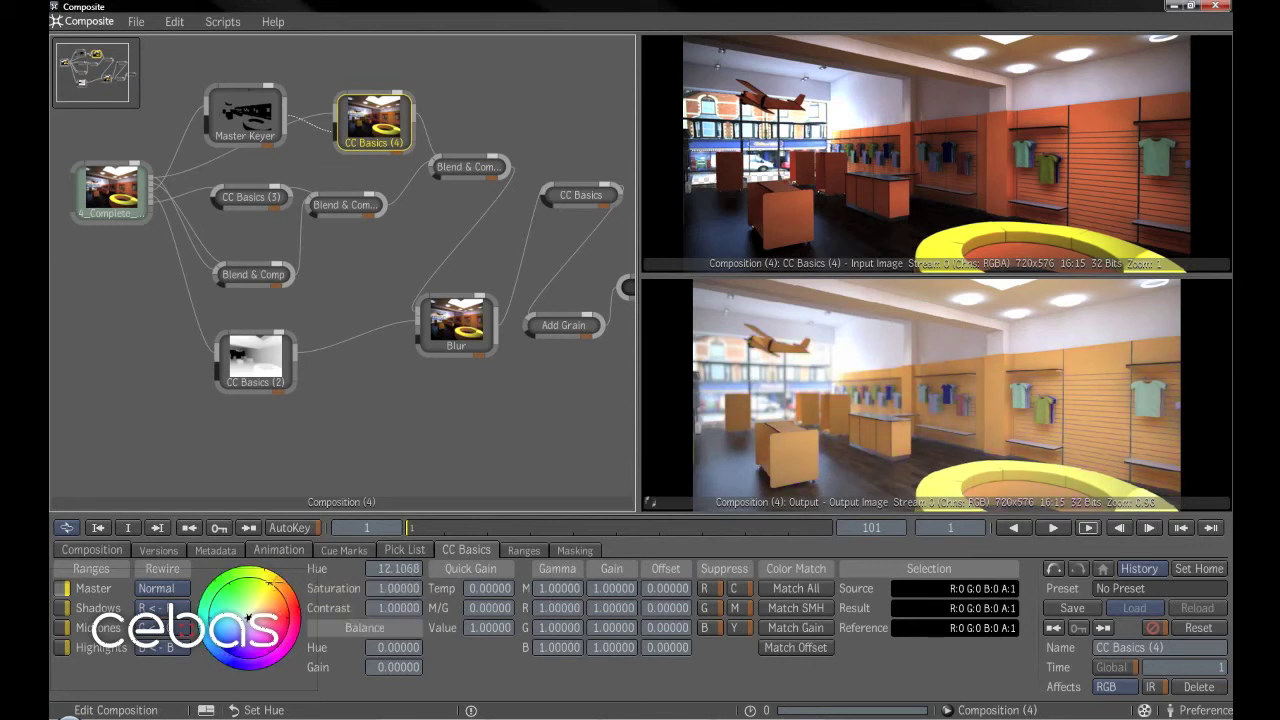
Deselect CC Basics (4) and open the render settings of the composition's Output node.
middle_click(467, 317)
mouse_move(362, 282)
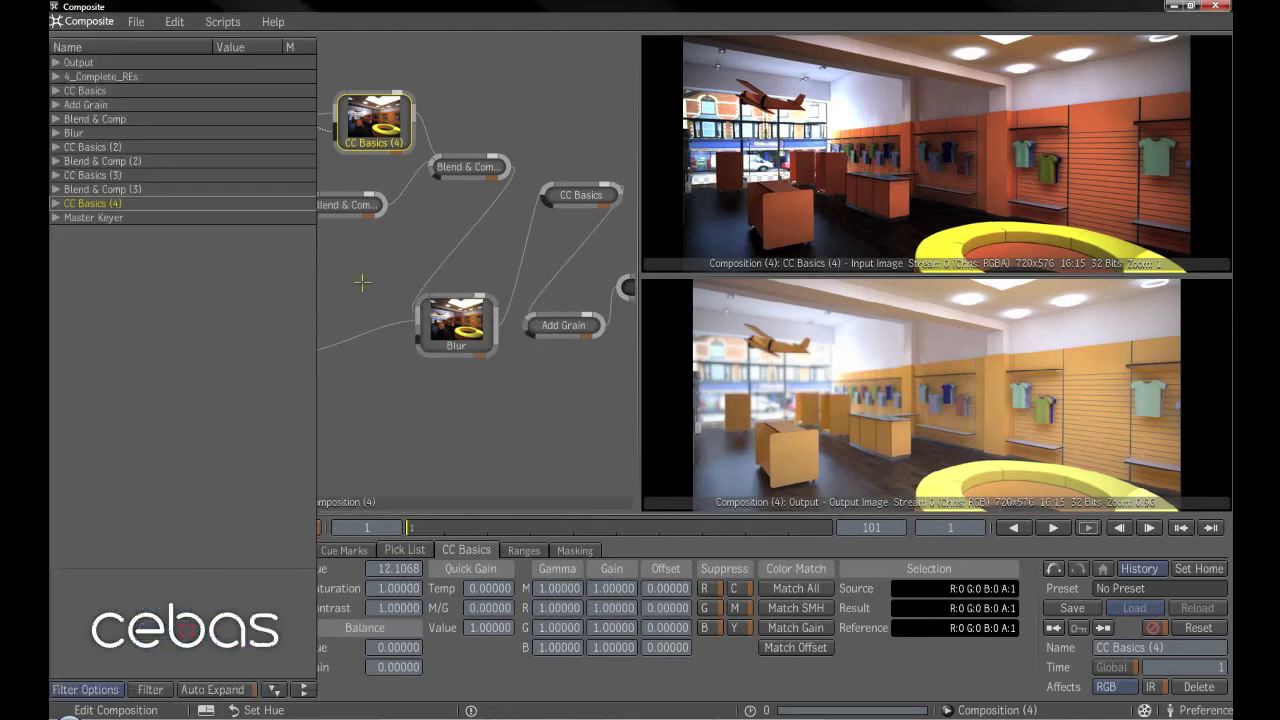
click(402, 278)
scroll(402, 278, down, 4)
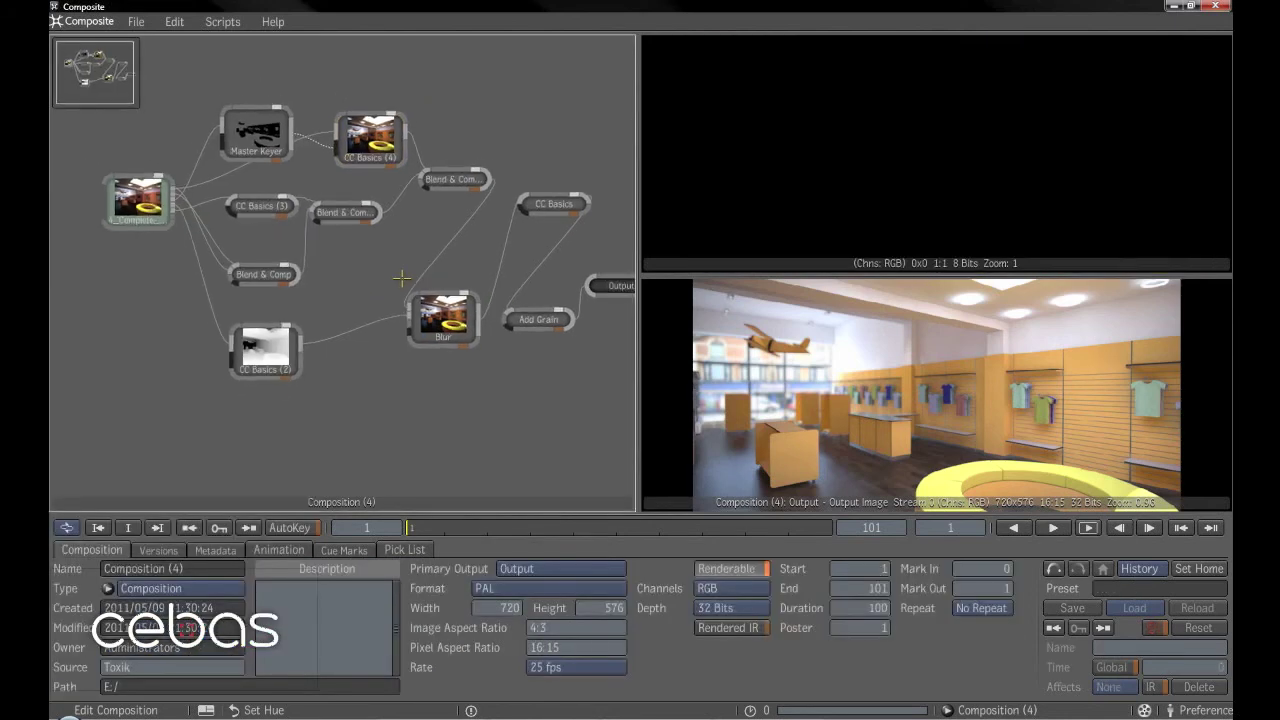
scroll(402, 278, down, 1)
middle_drag(437, 337, 342, 378)
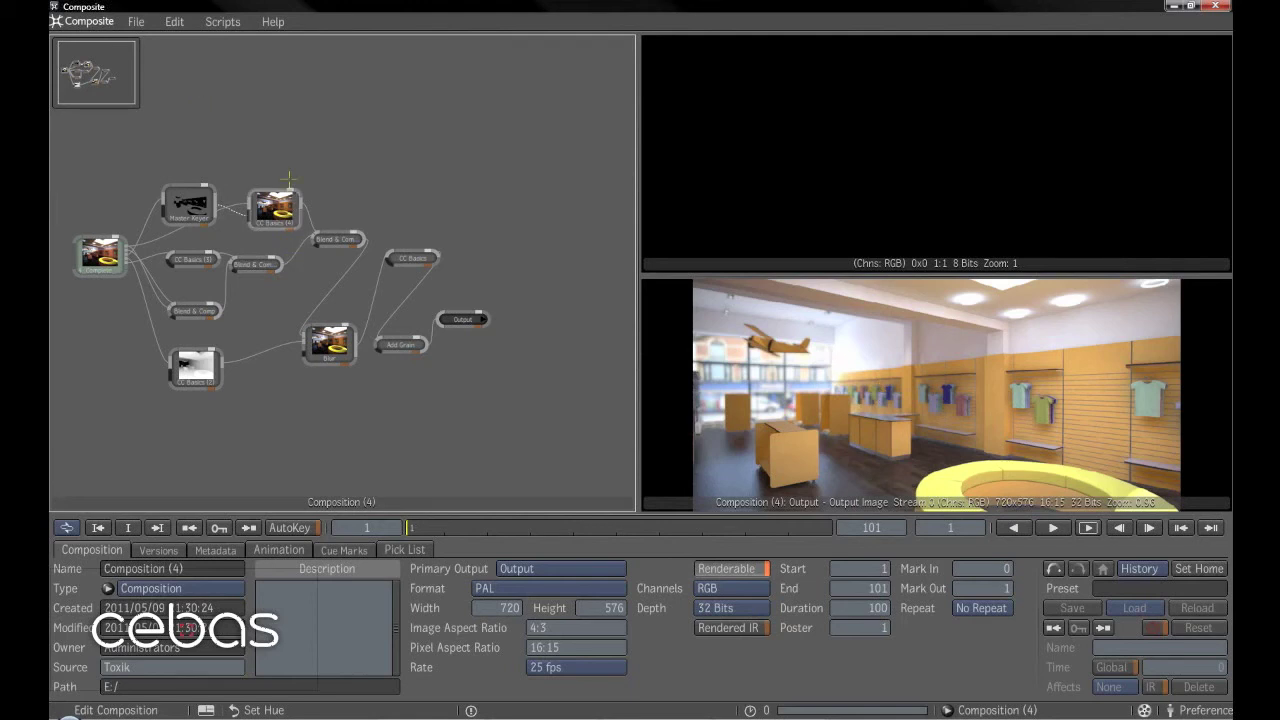
click(470, 321)
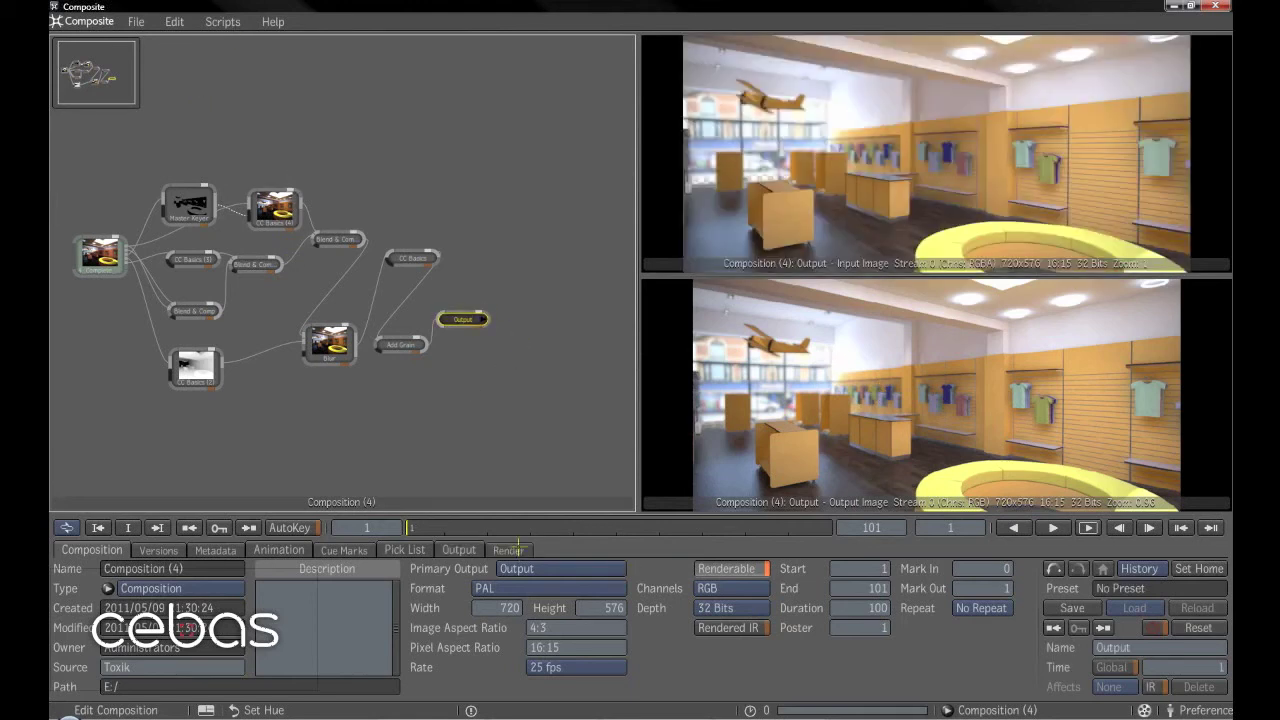
click(509, 549)
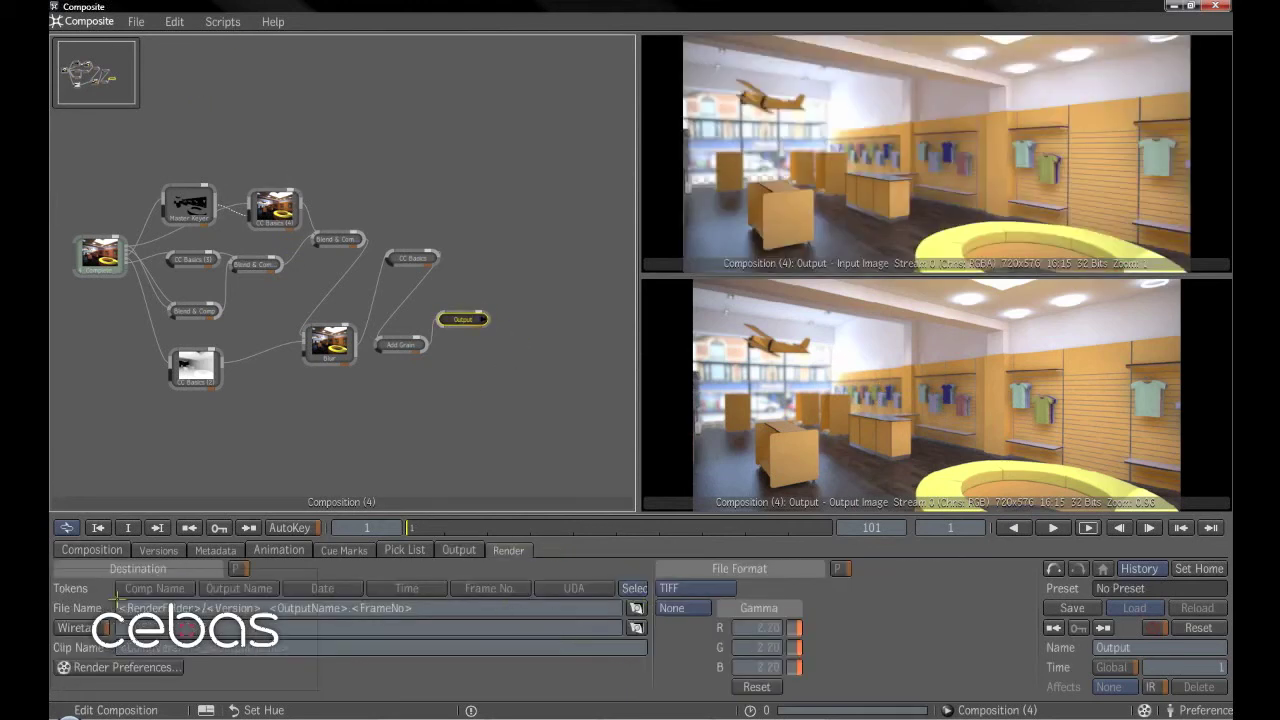
Set the Output node's render destination to the folder E:/work/cebas training material/Interior Scene Setup/renderoutput/composite, keeping the file name tokens.
click(636, 608)
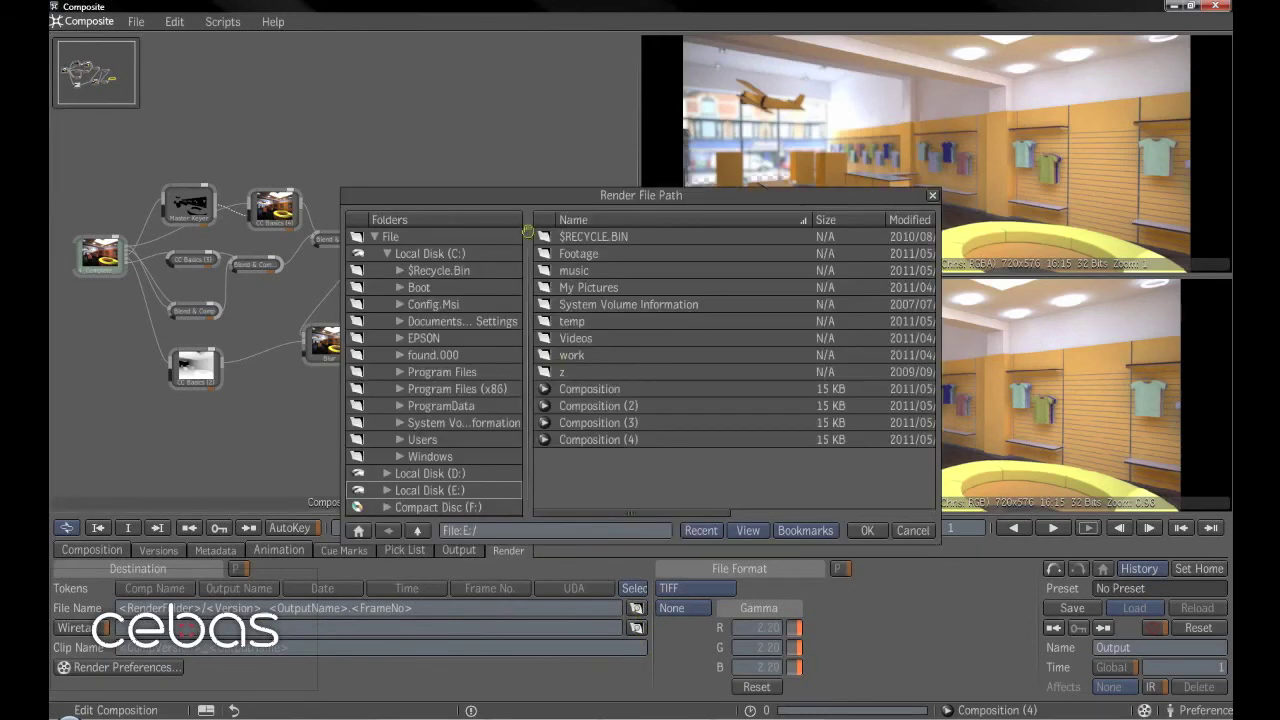
double_click(572, 355)
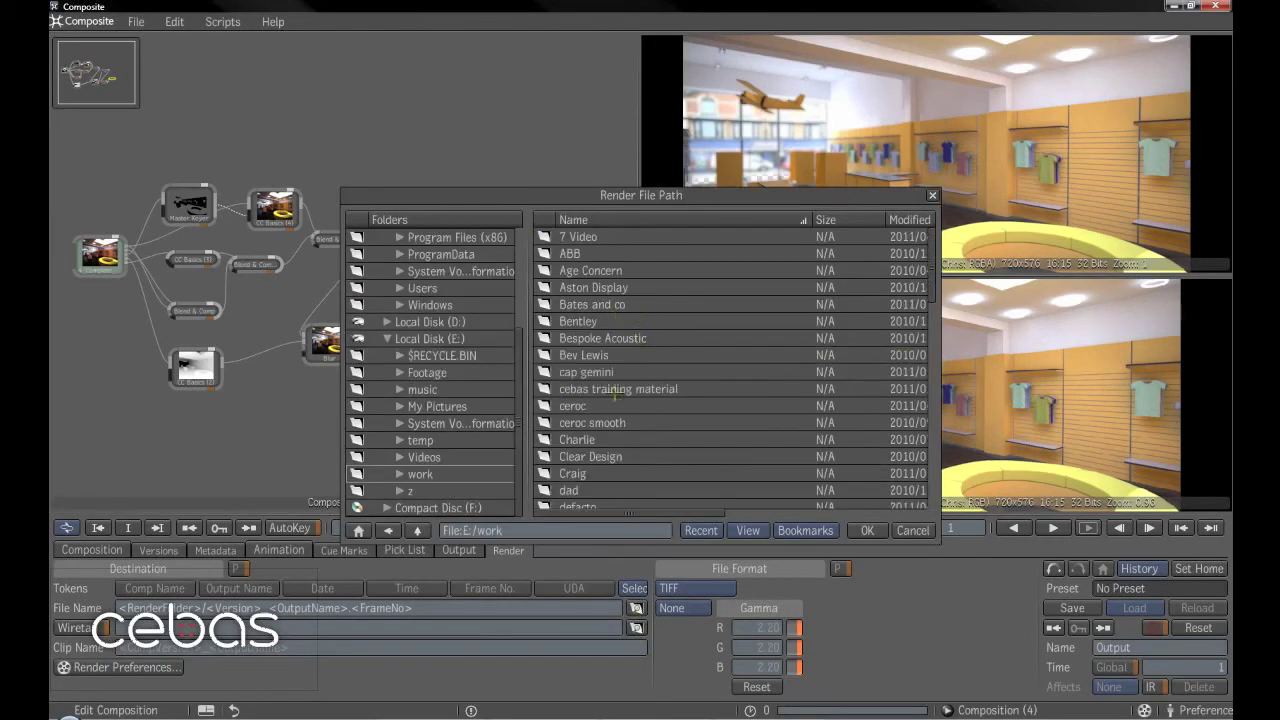
double_click(614, 390)
double_click(582, 255)
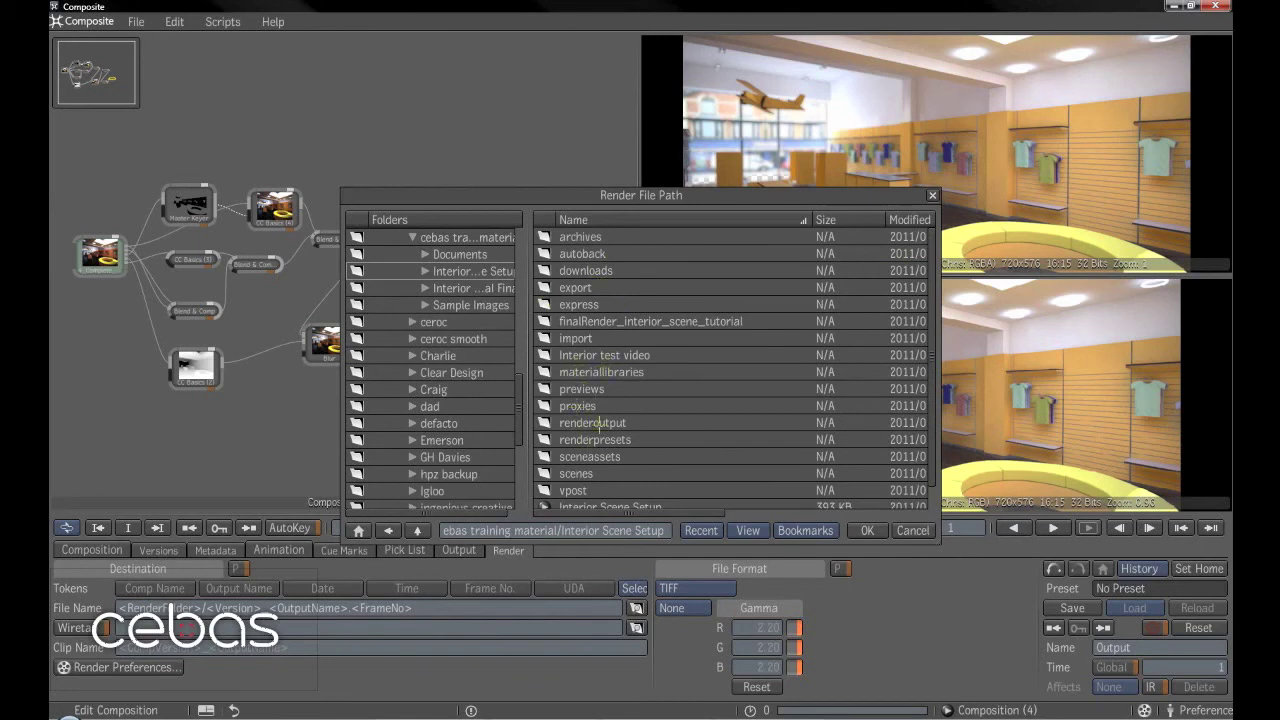
double_click(596, 423)
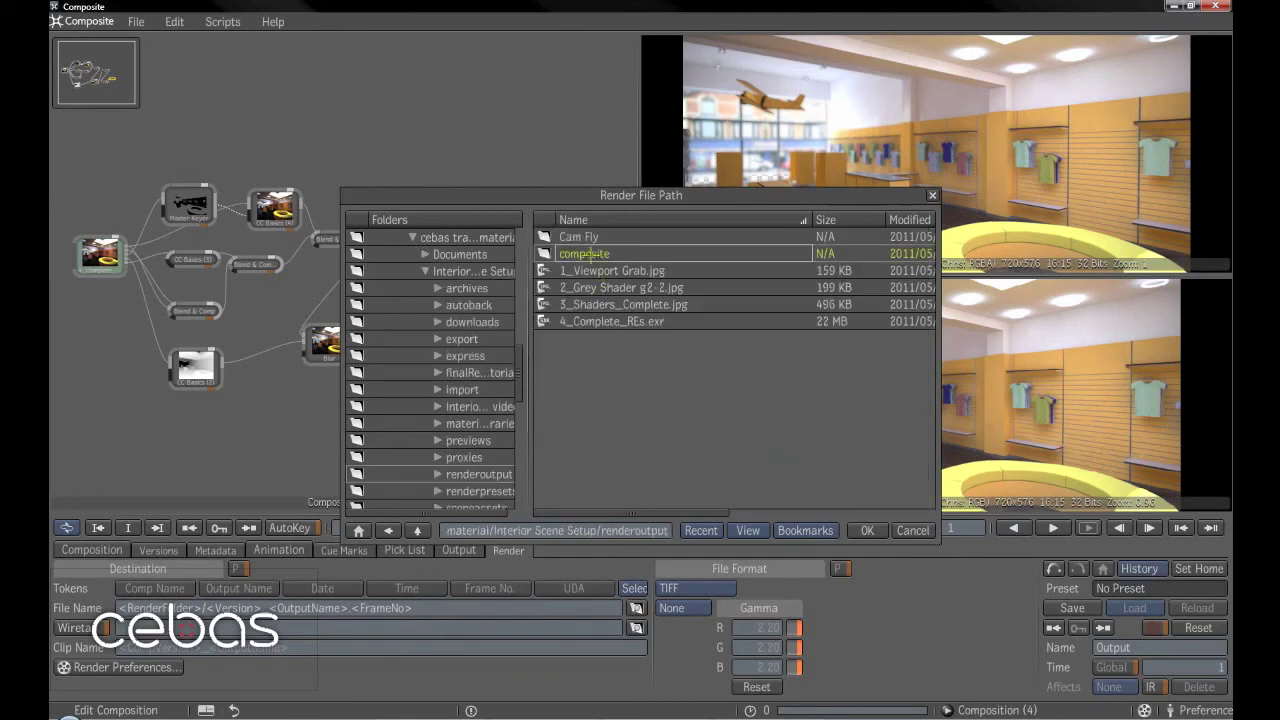
double_click(588, 254)
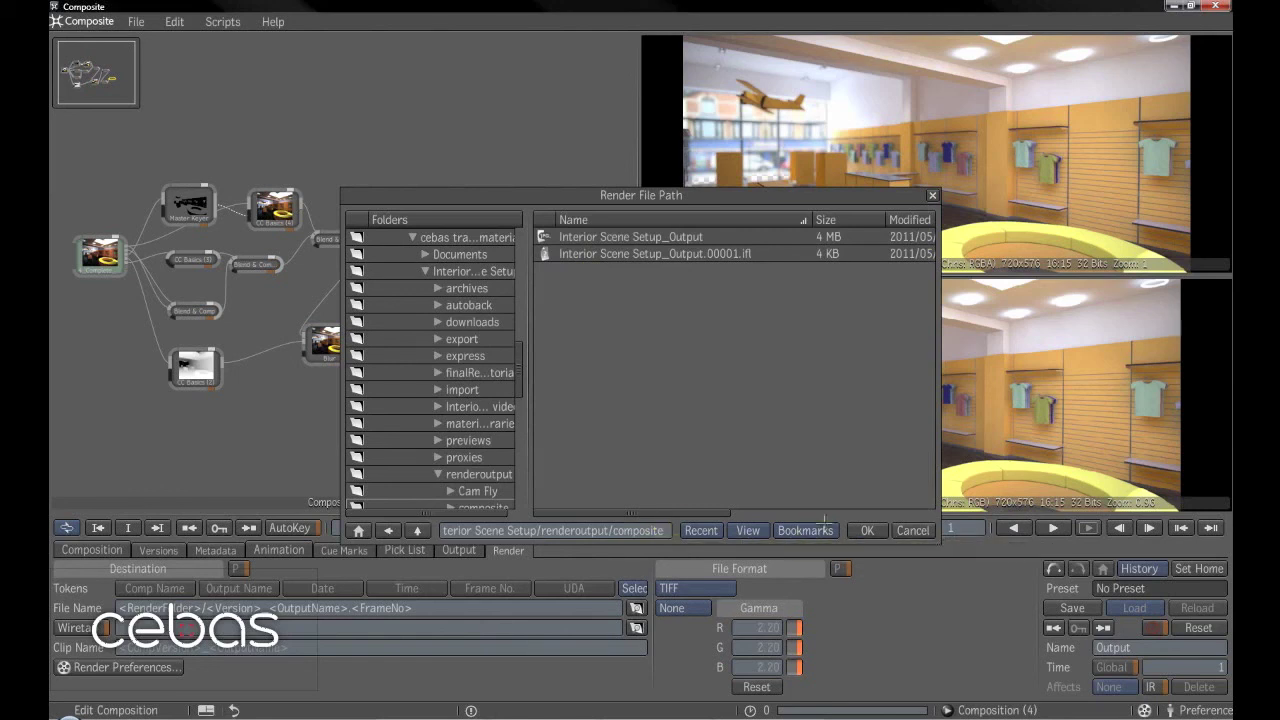
click(866, 530)
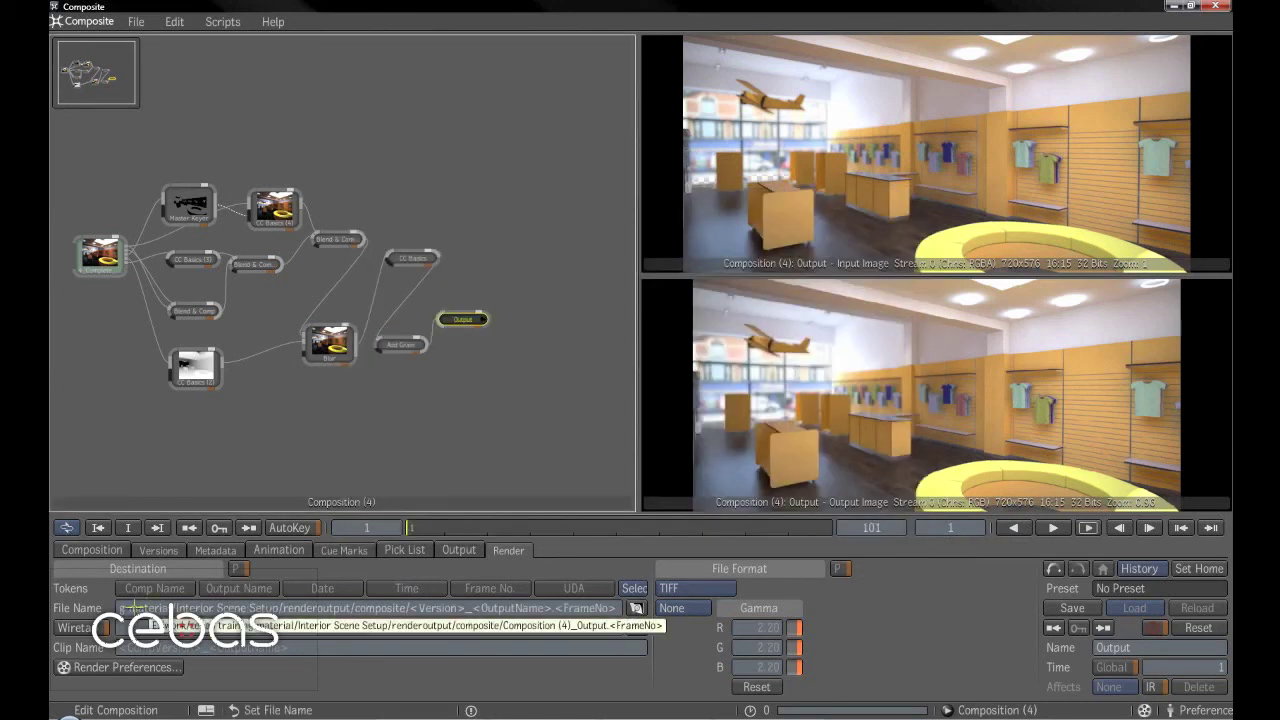
drag(129, 608, 659, 613)
click(595, 612)
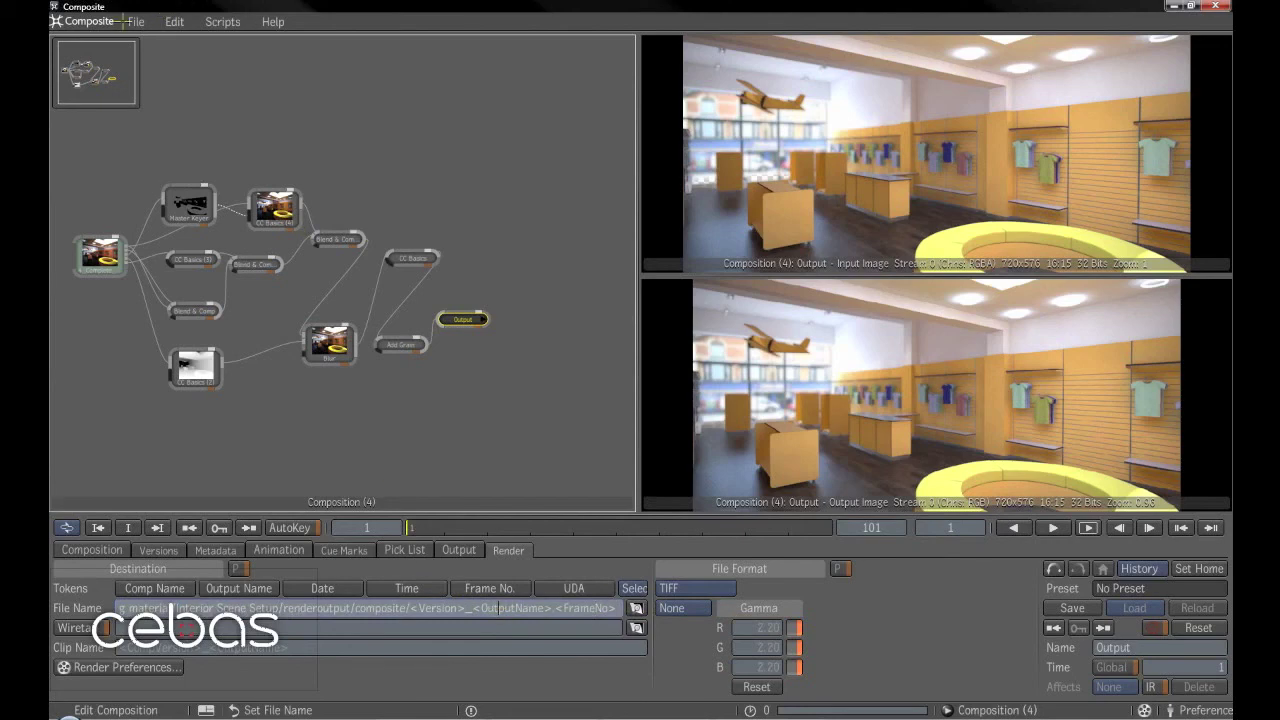
Save the composition as Interior Scene Setup in E:/work/cebas training material/Interior Scene Setup, overwriting the existing file.
click(135, 21)
click(150, 103)
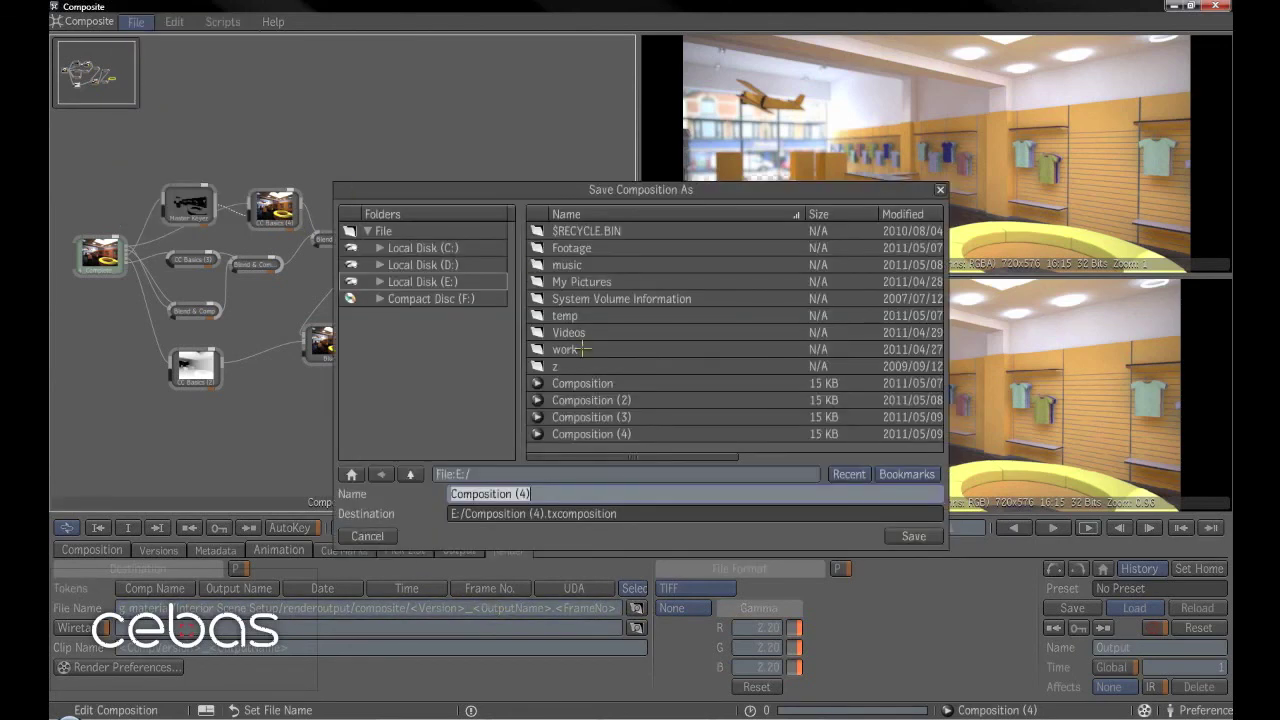
double_click(565, 350)
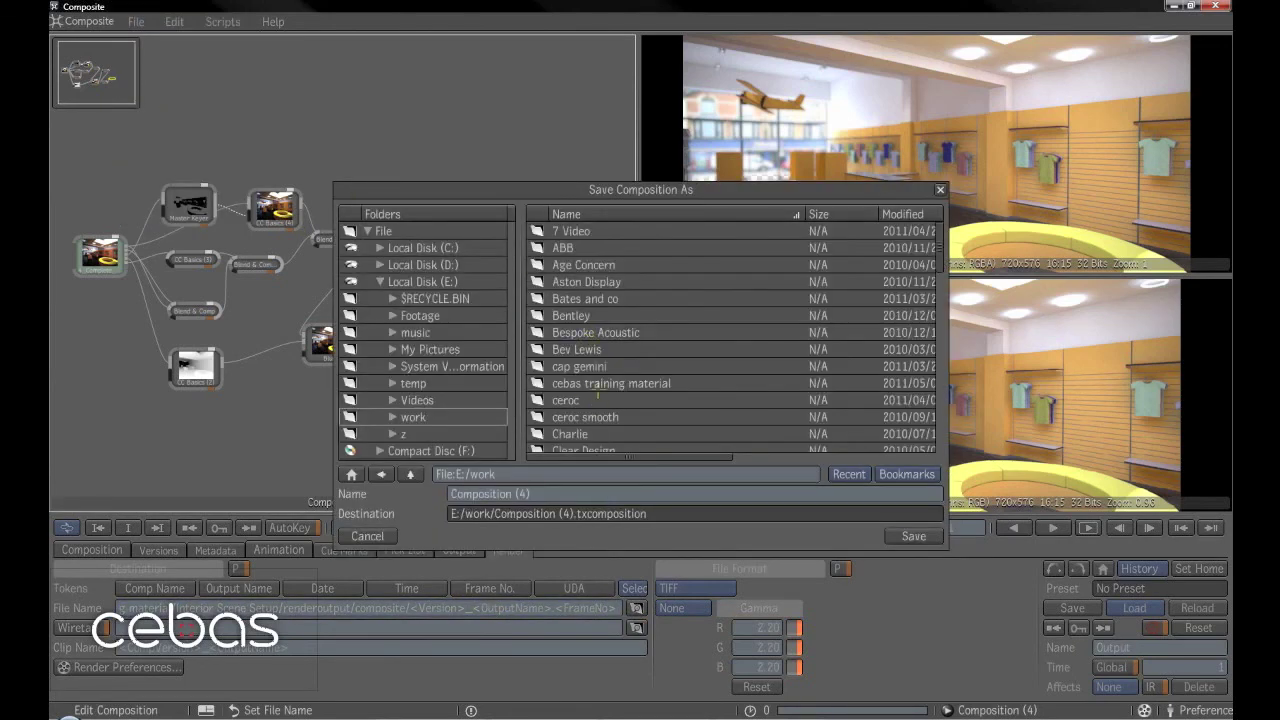
double_click(598, 383)
double_click(568, 247)
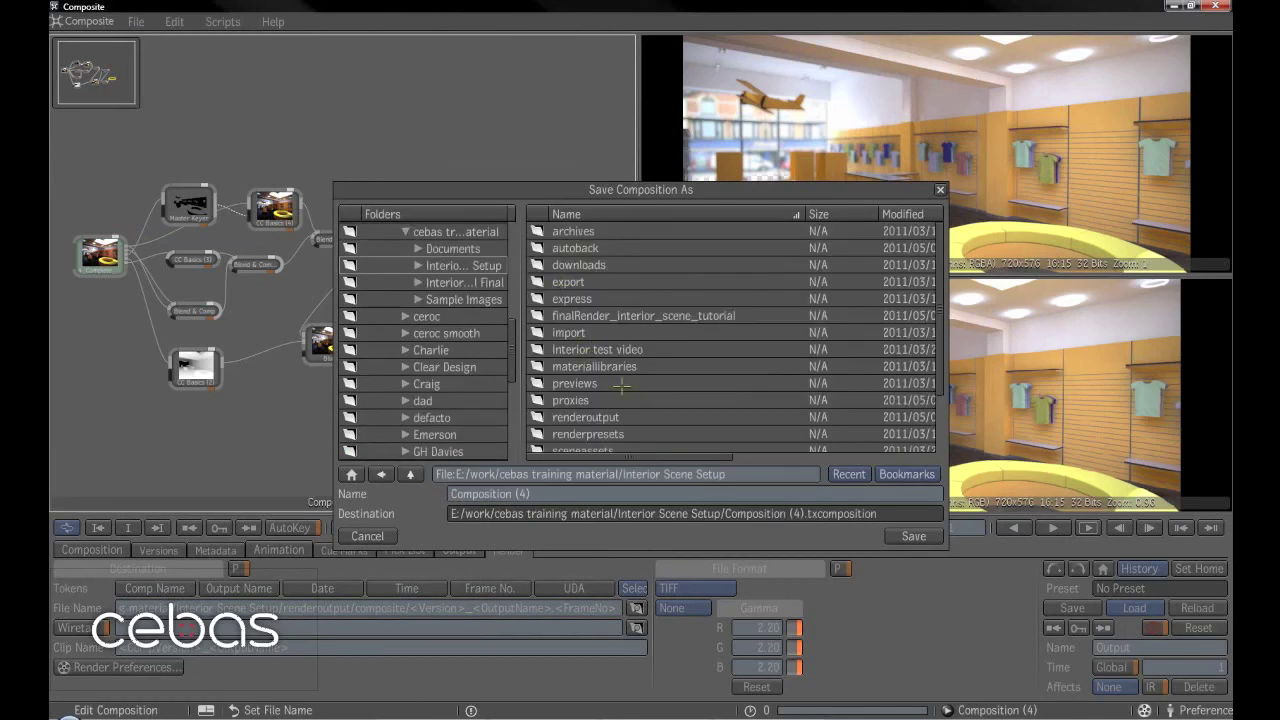
scroll(608, 400, down, 3)
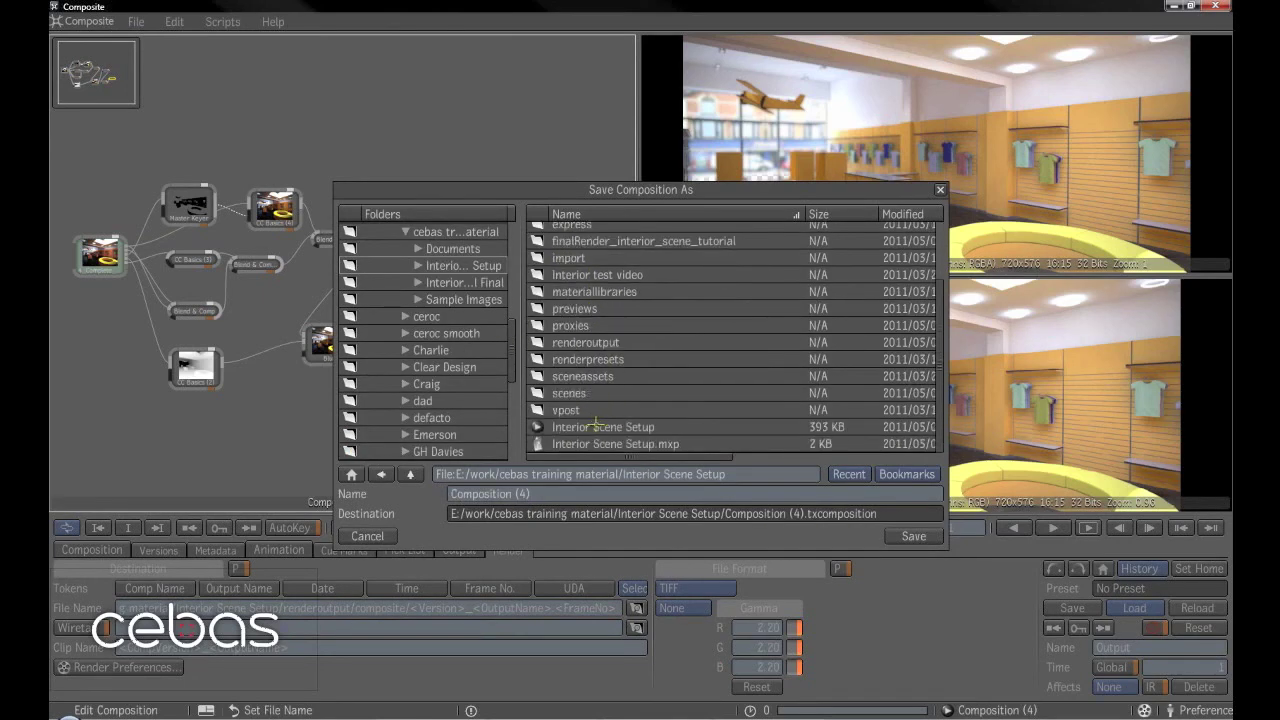
click(596, 427)
click(908, 536)
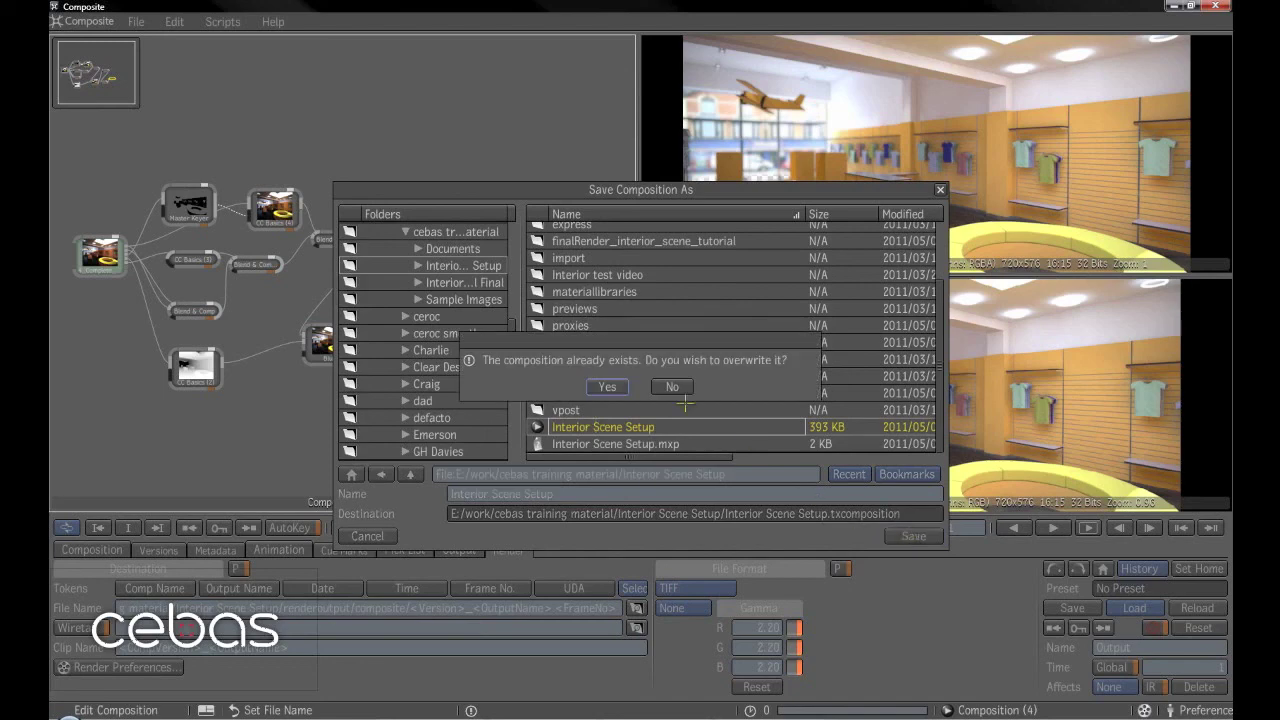
click(607, 387)
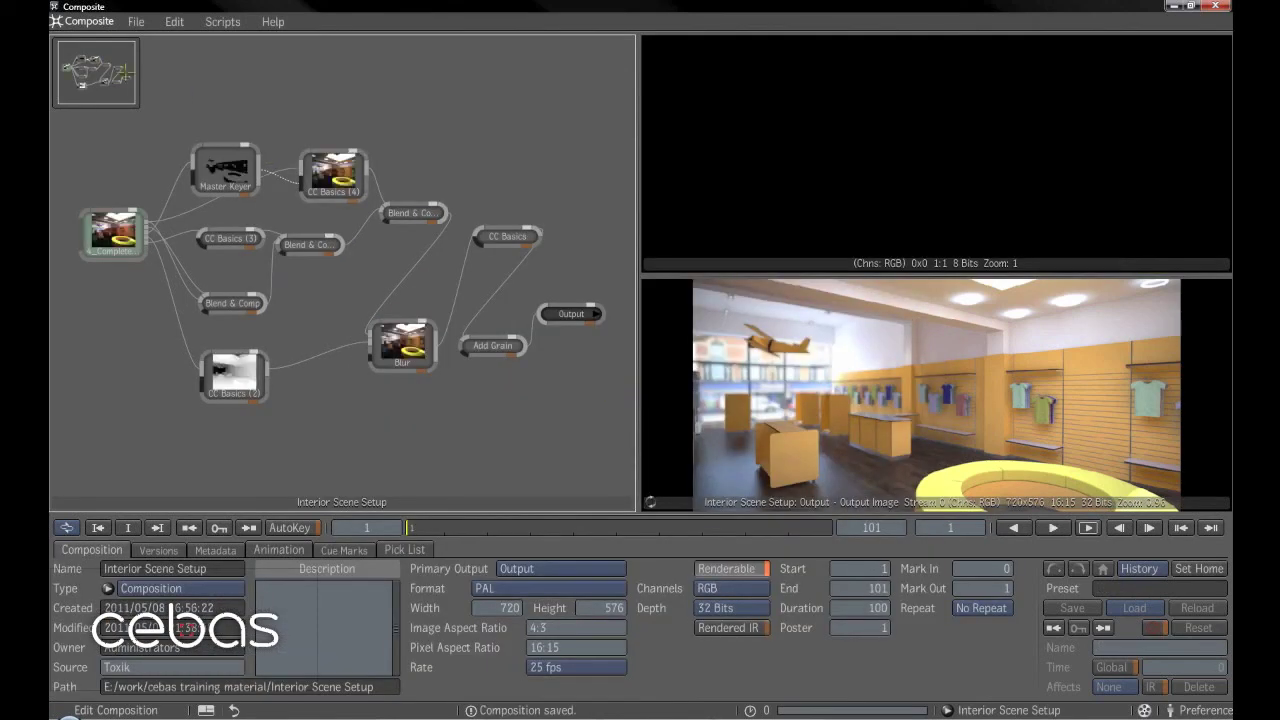
Start a foreground render of the Output node and move the Render dialog aside to uncover part of the viewer.
click(136, 21)
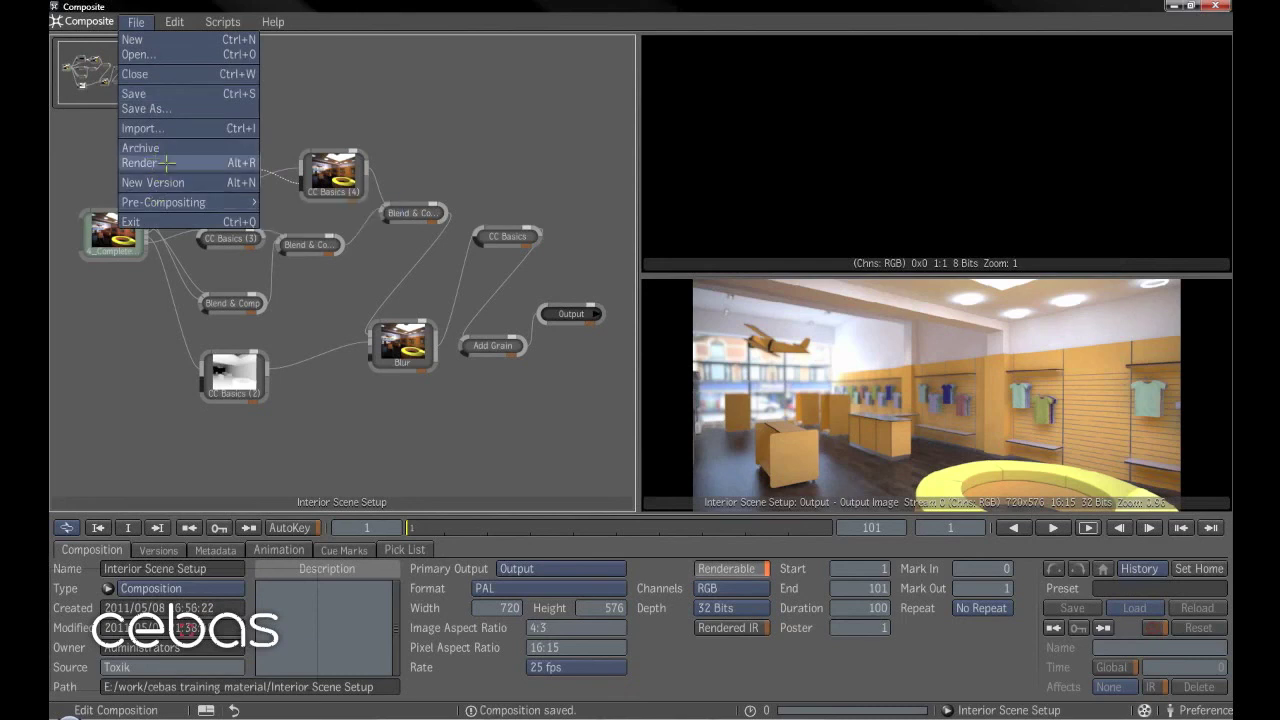
click(160, 160)
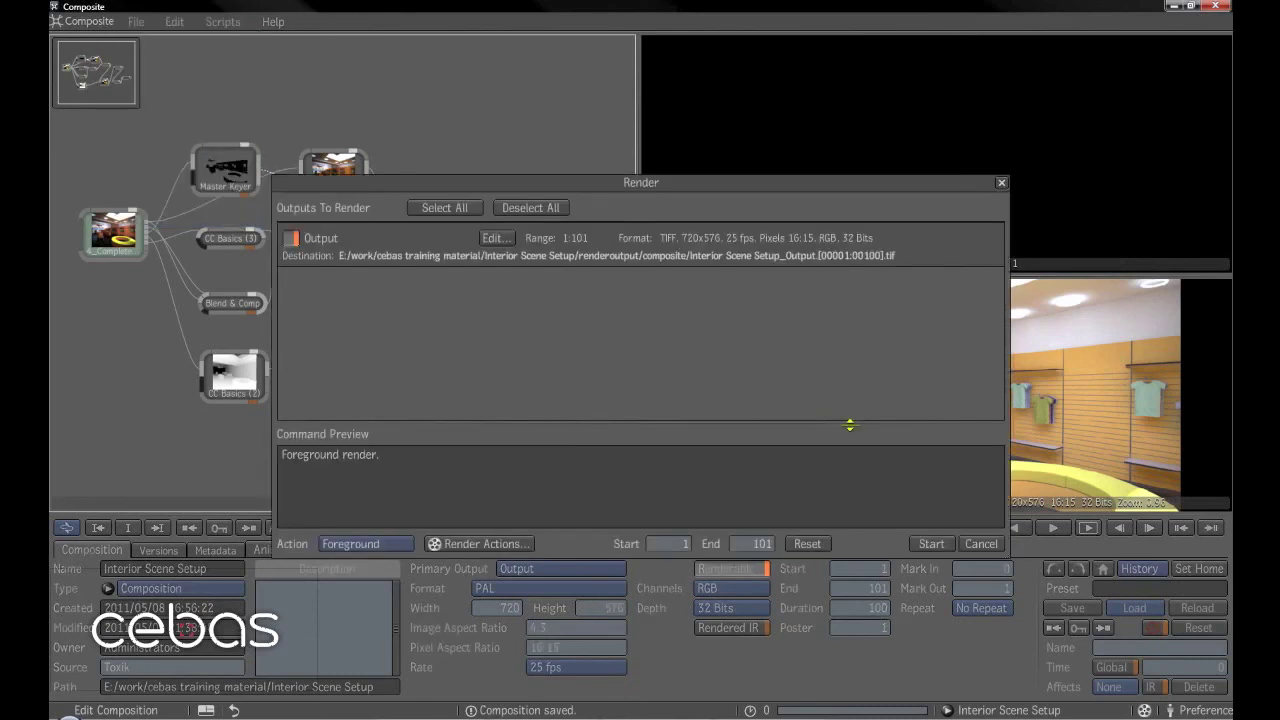
click(932, 543)
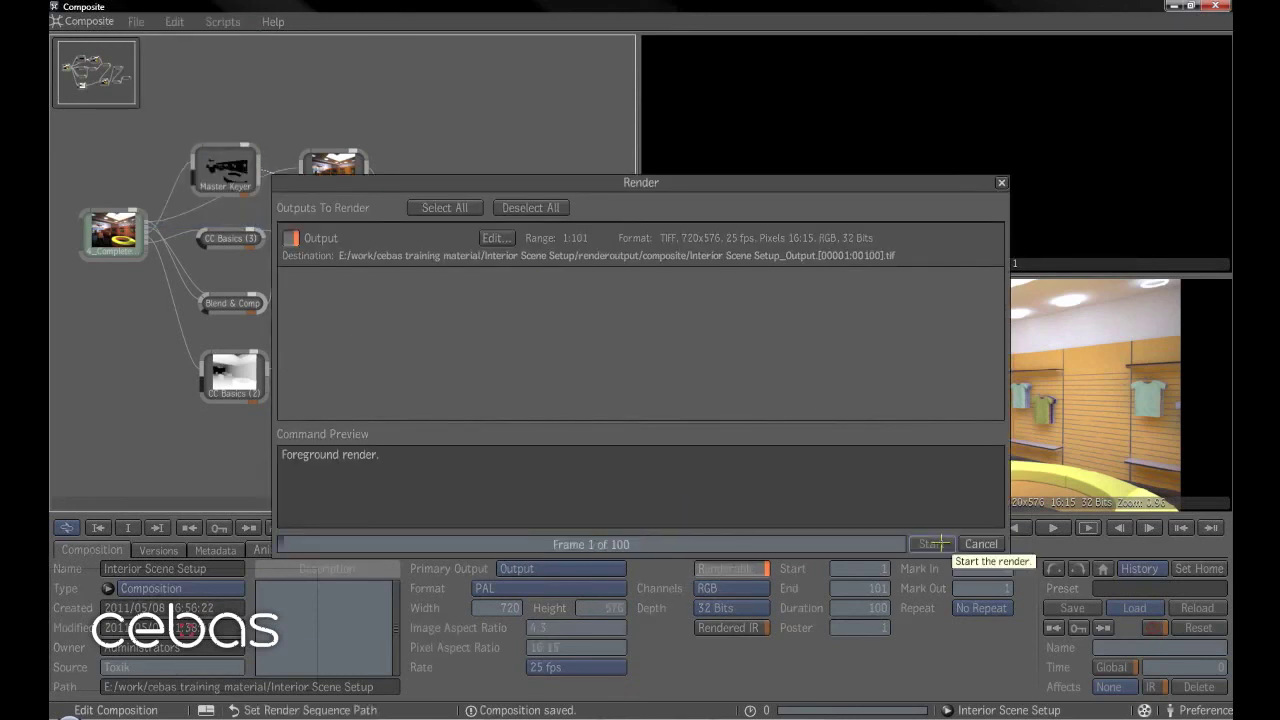
drag(880, 184, 679, 160)
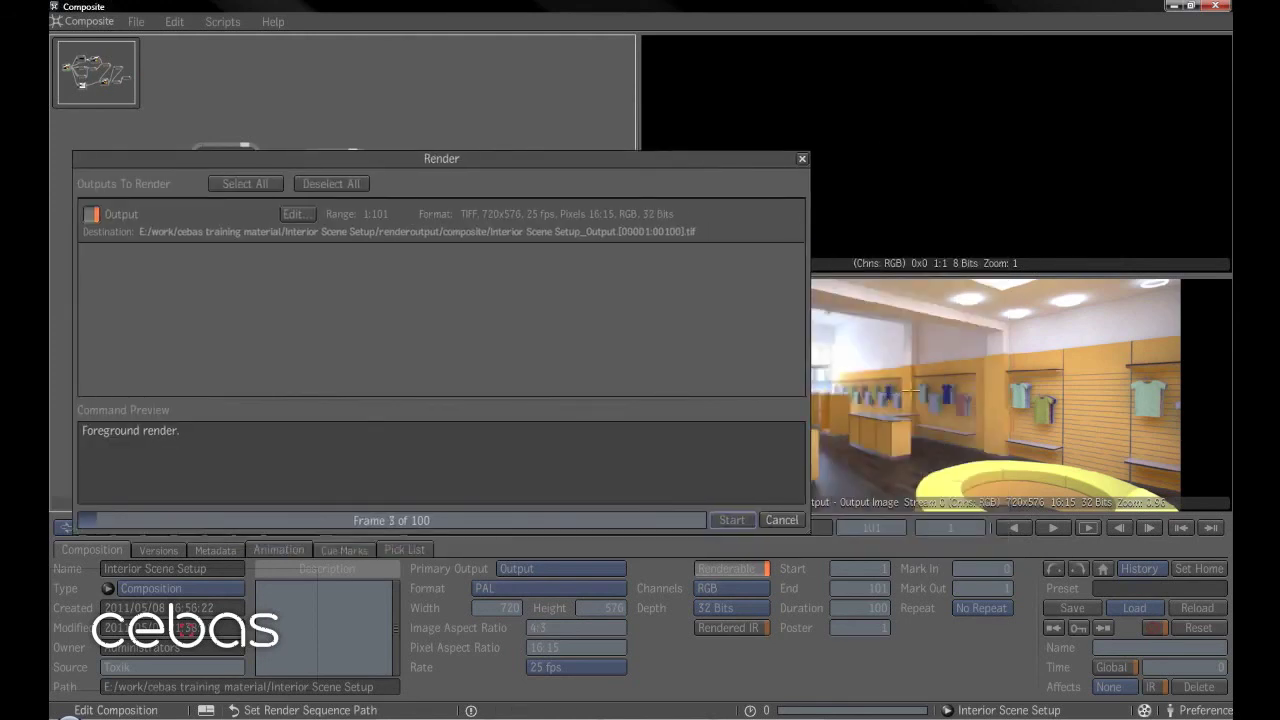